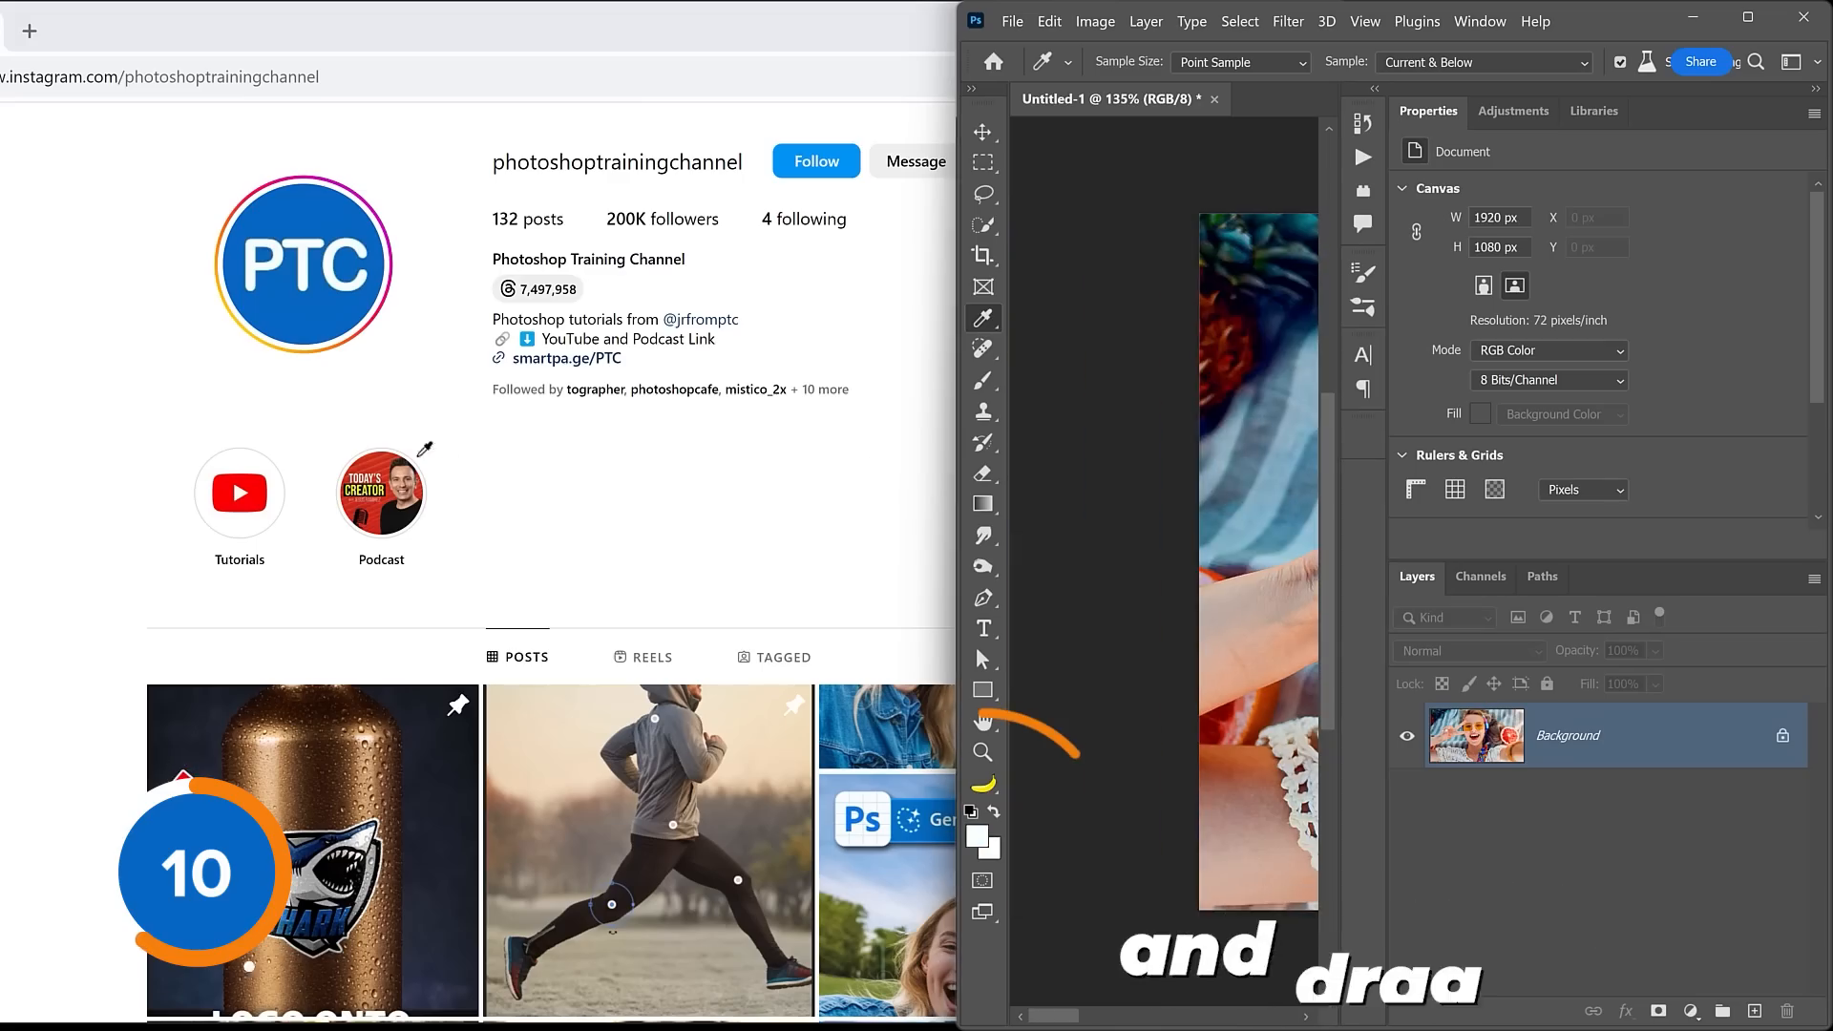
Step: Sample the blue of the PTC profile logo on the web page as the foreground colour
drag(229, 501, 307, 311)
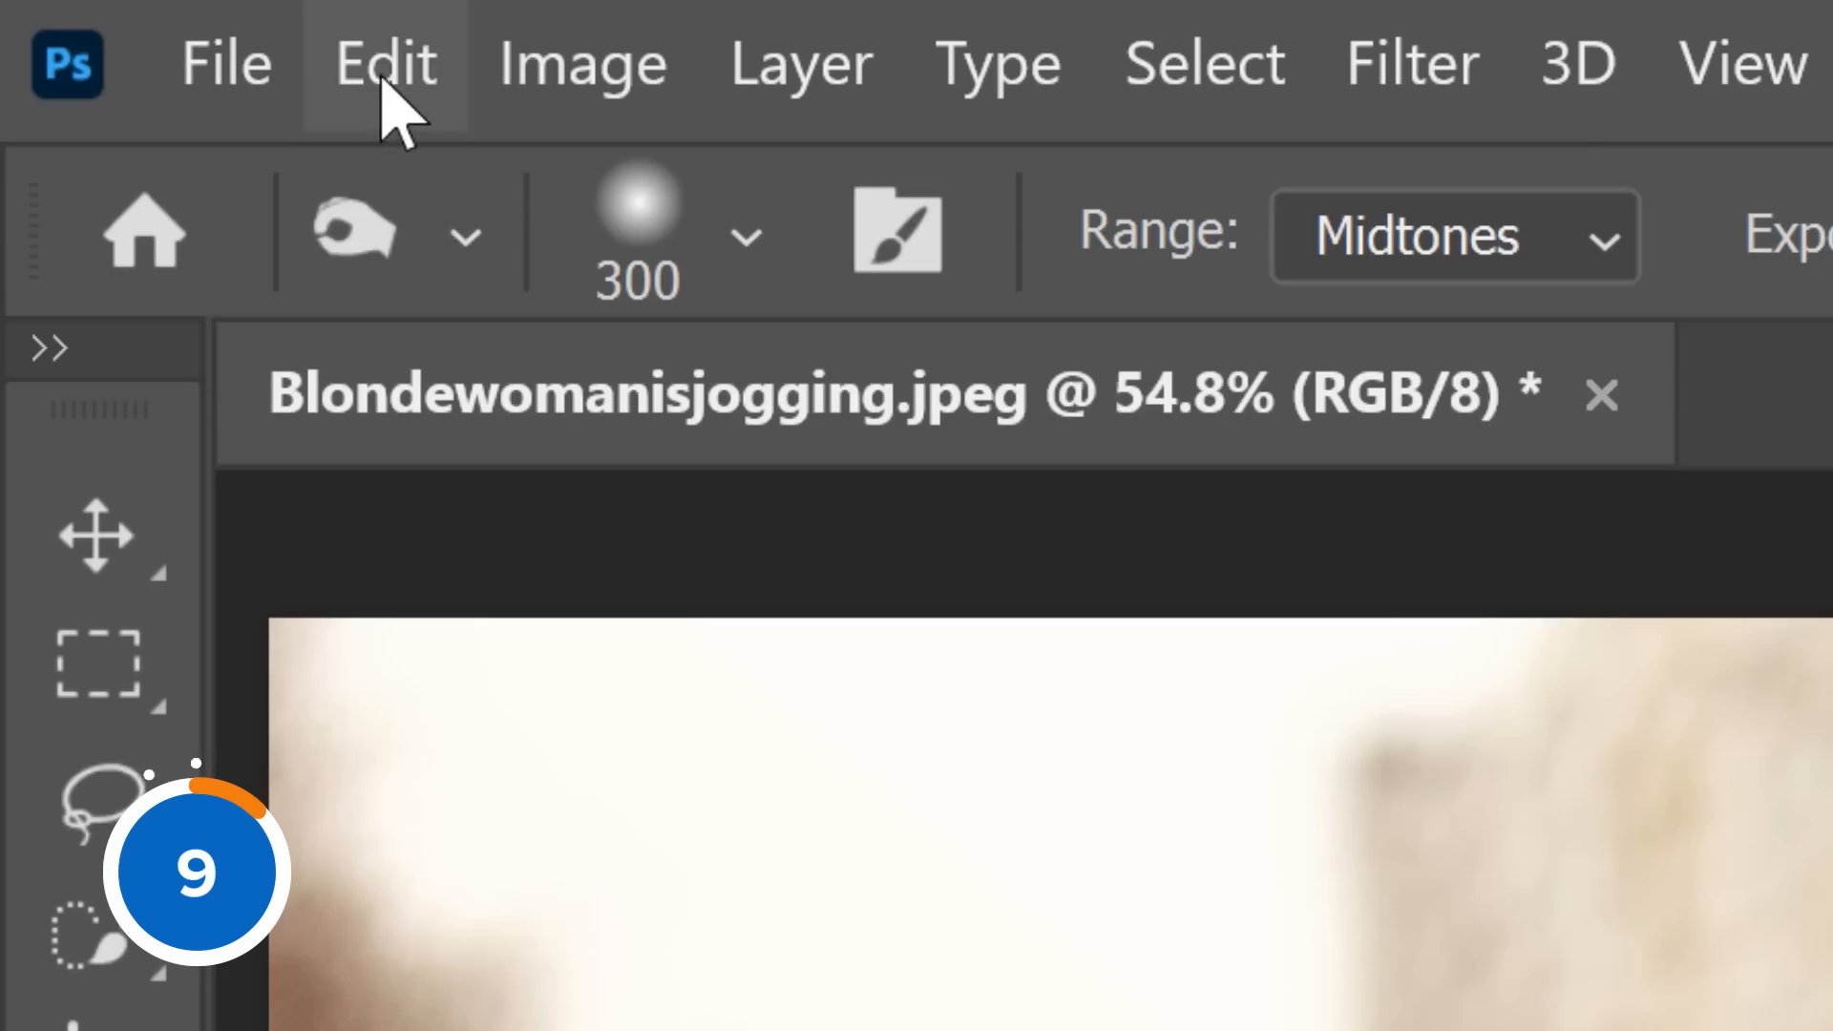
Step: Fade the last Burn Tool stroke on the jogging woman photo to a lower opacity
click(91, 17)
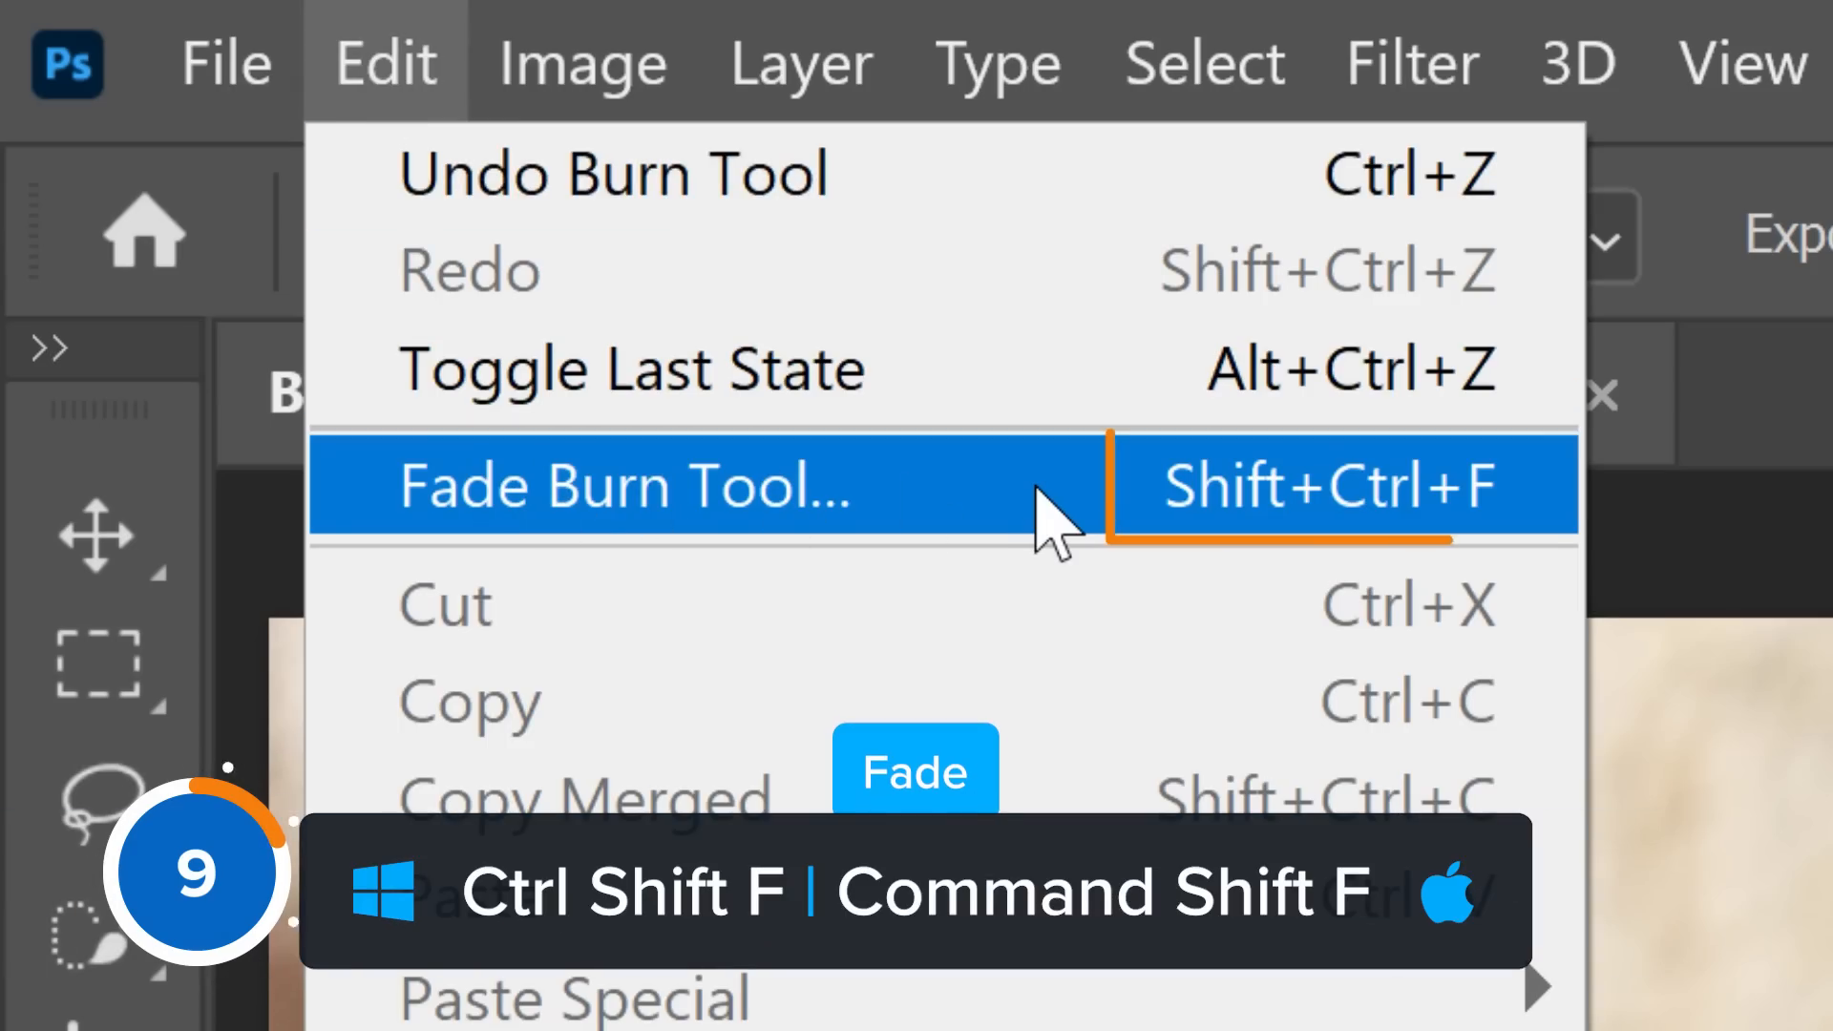
click(1056, 520)
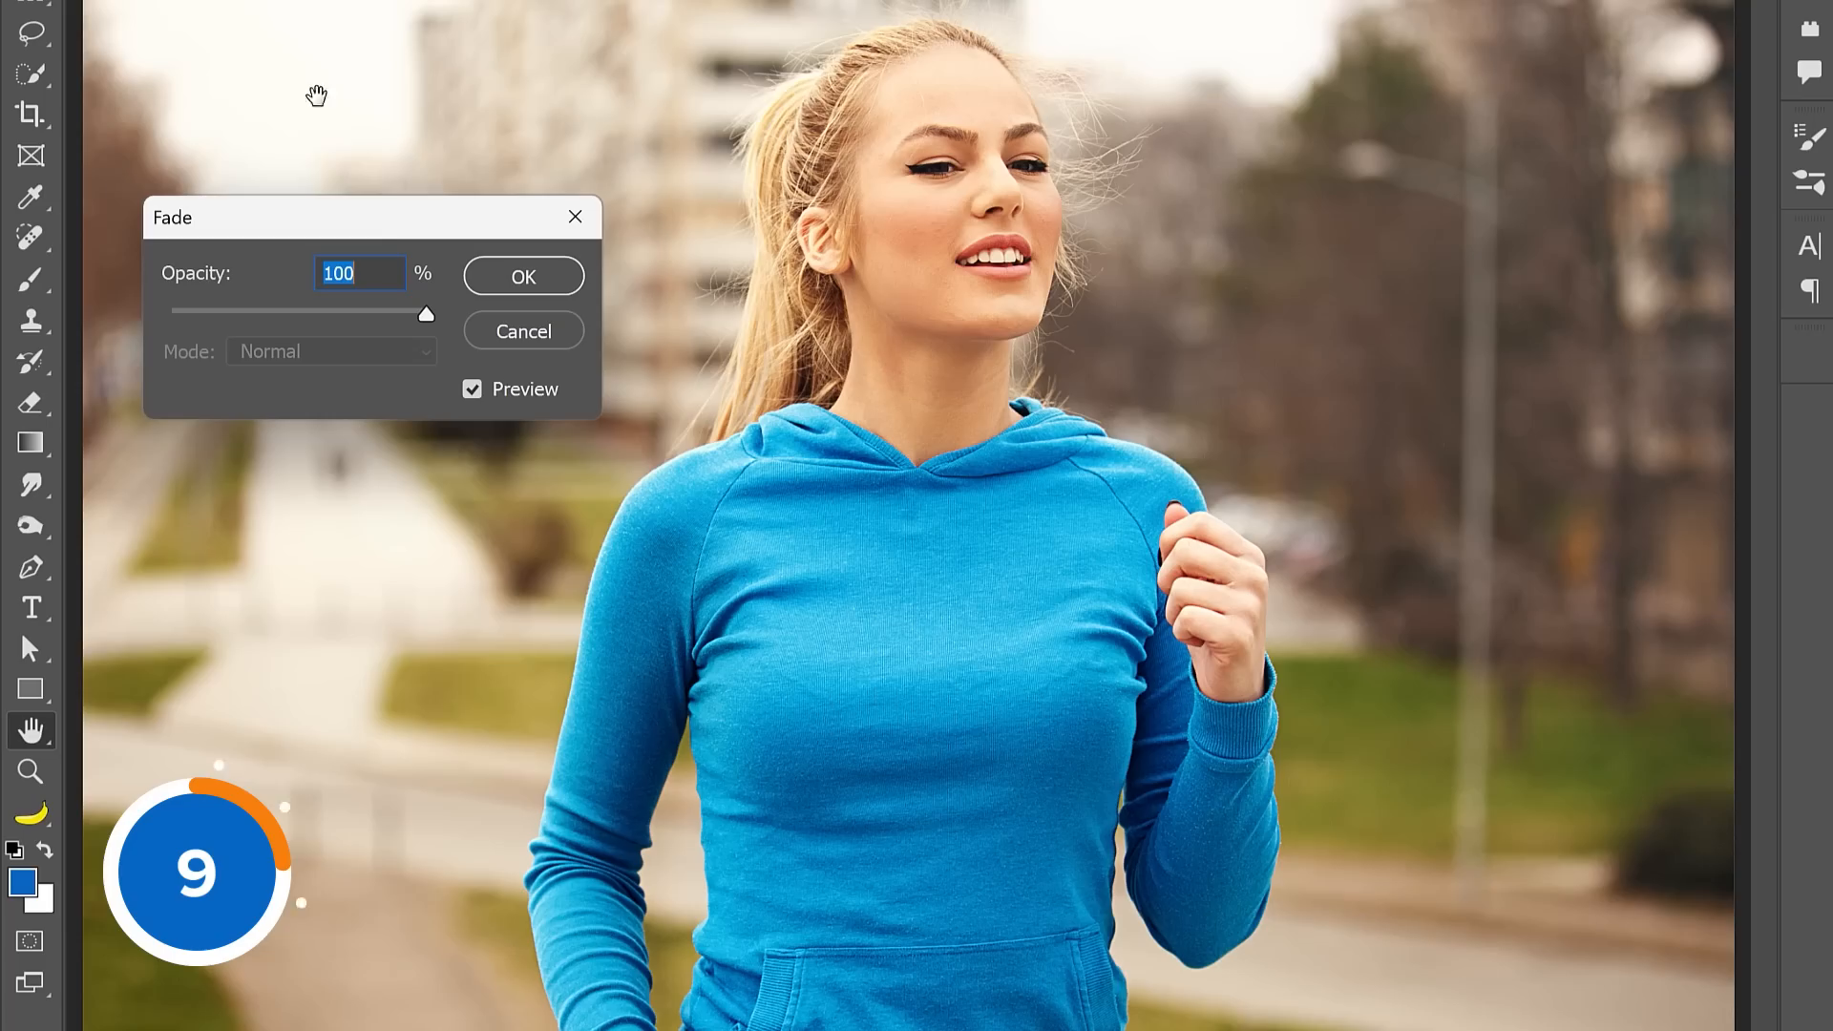
drag(426, 317, 324, 319)
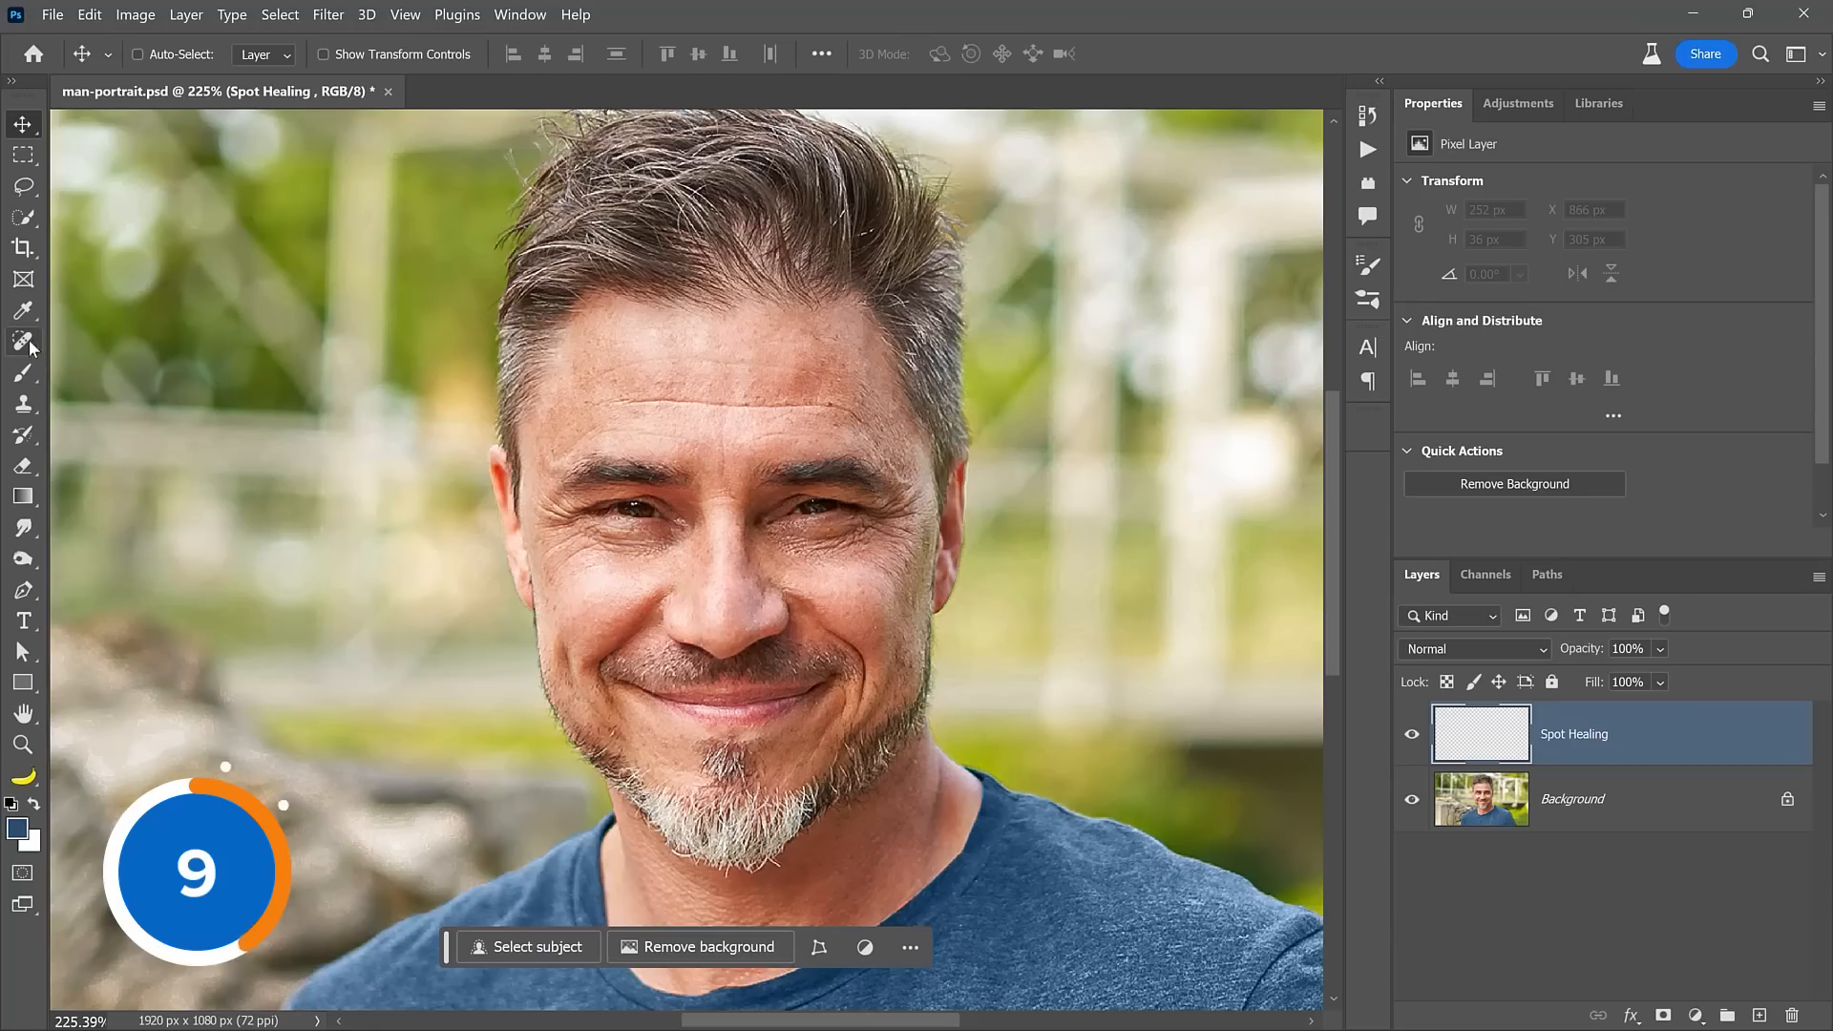
Step: Heal the man's forehead wrinkles on the Spot Healing layer and fade the last stroke to a lower opacity
right_click(27, 349)
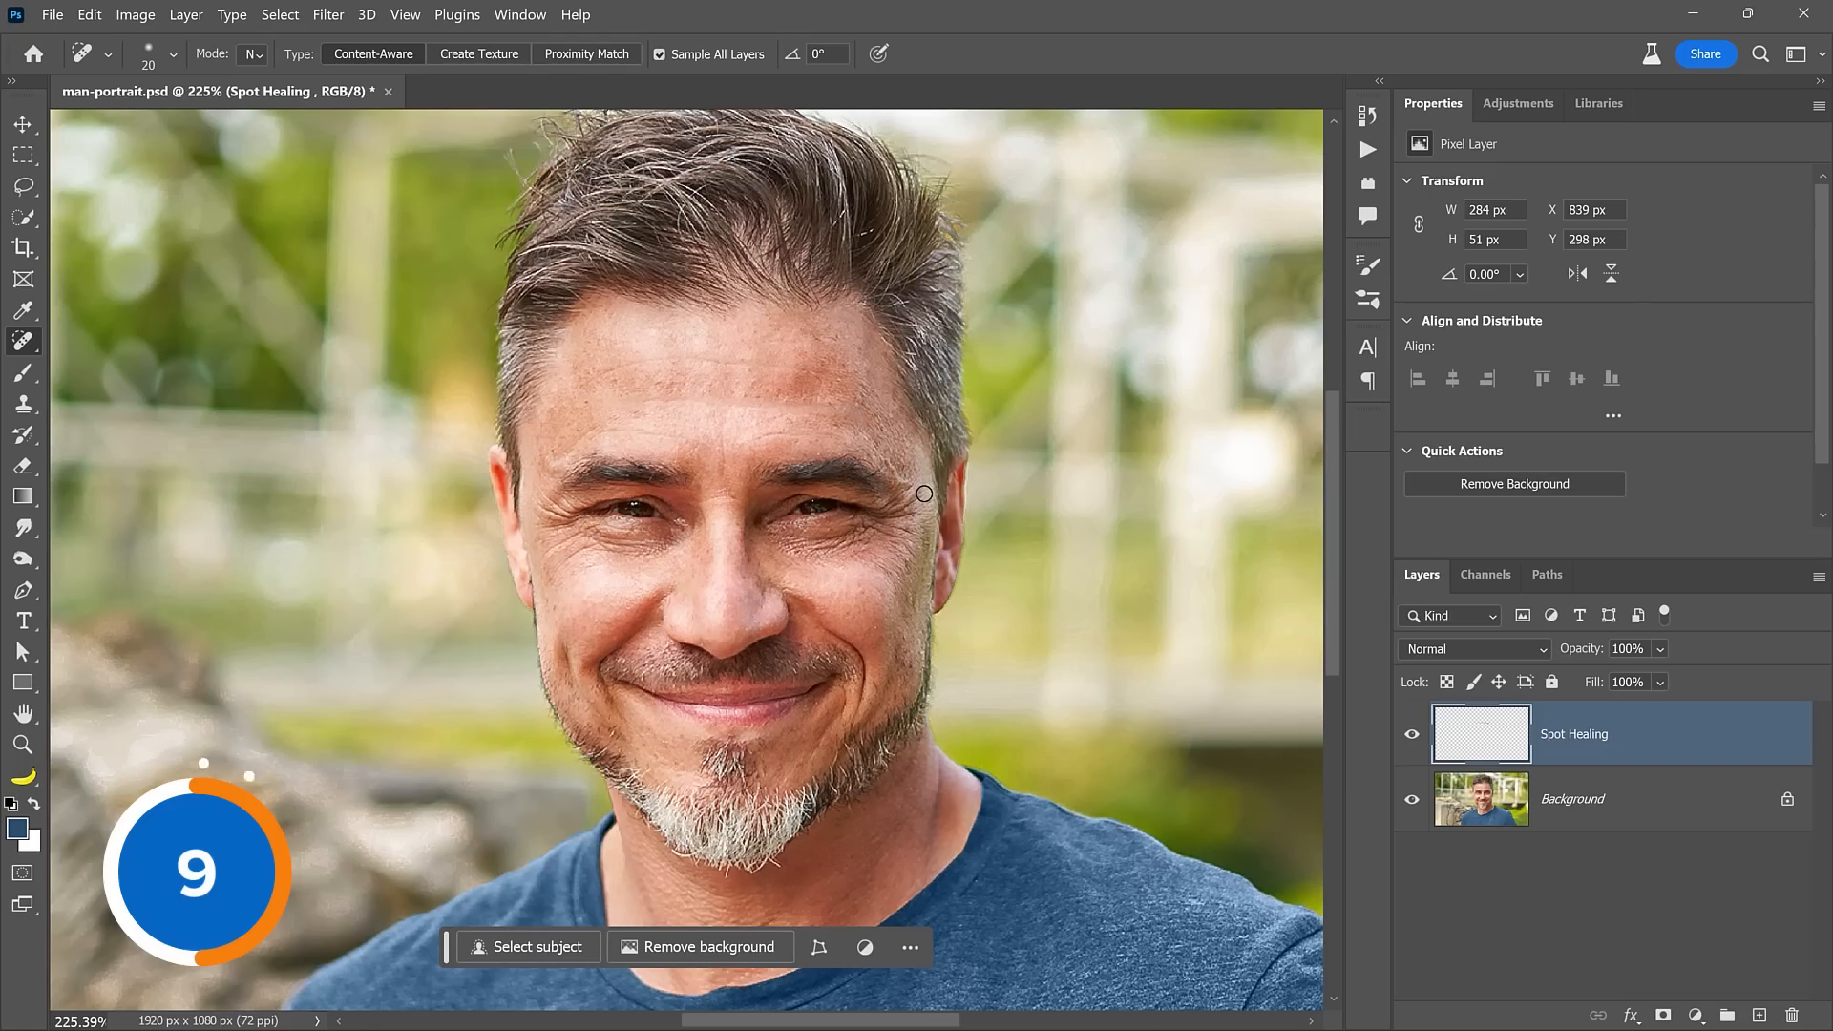
key(ctrl+shift+f)
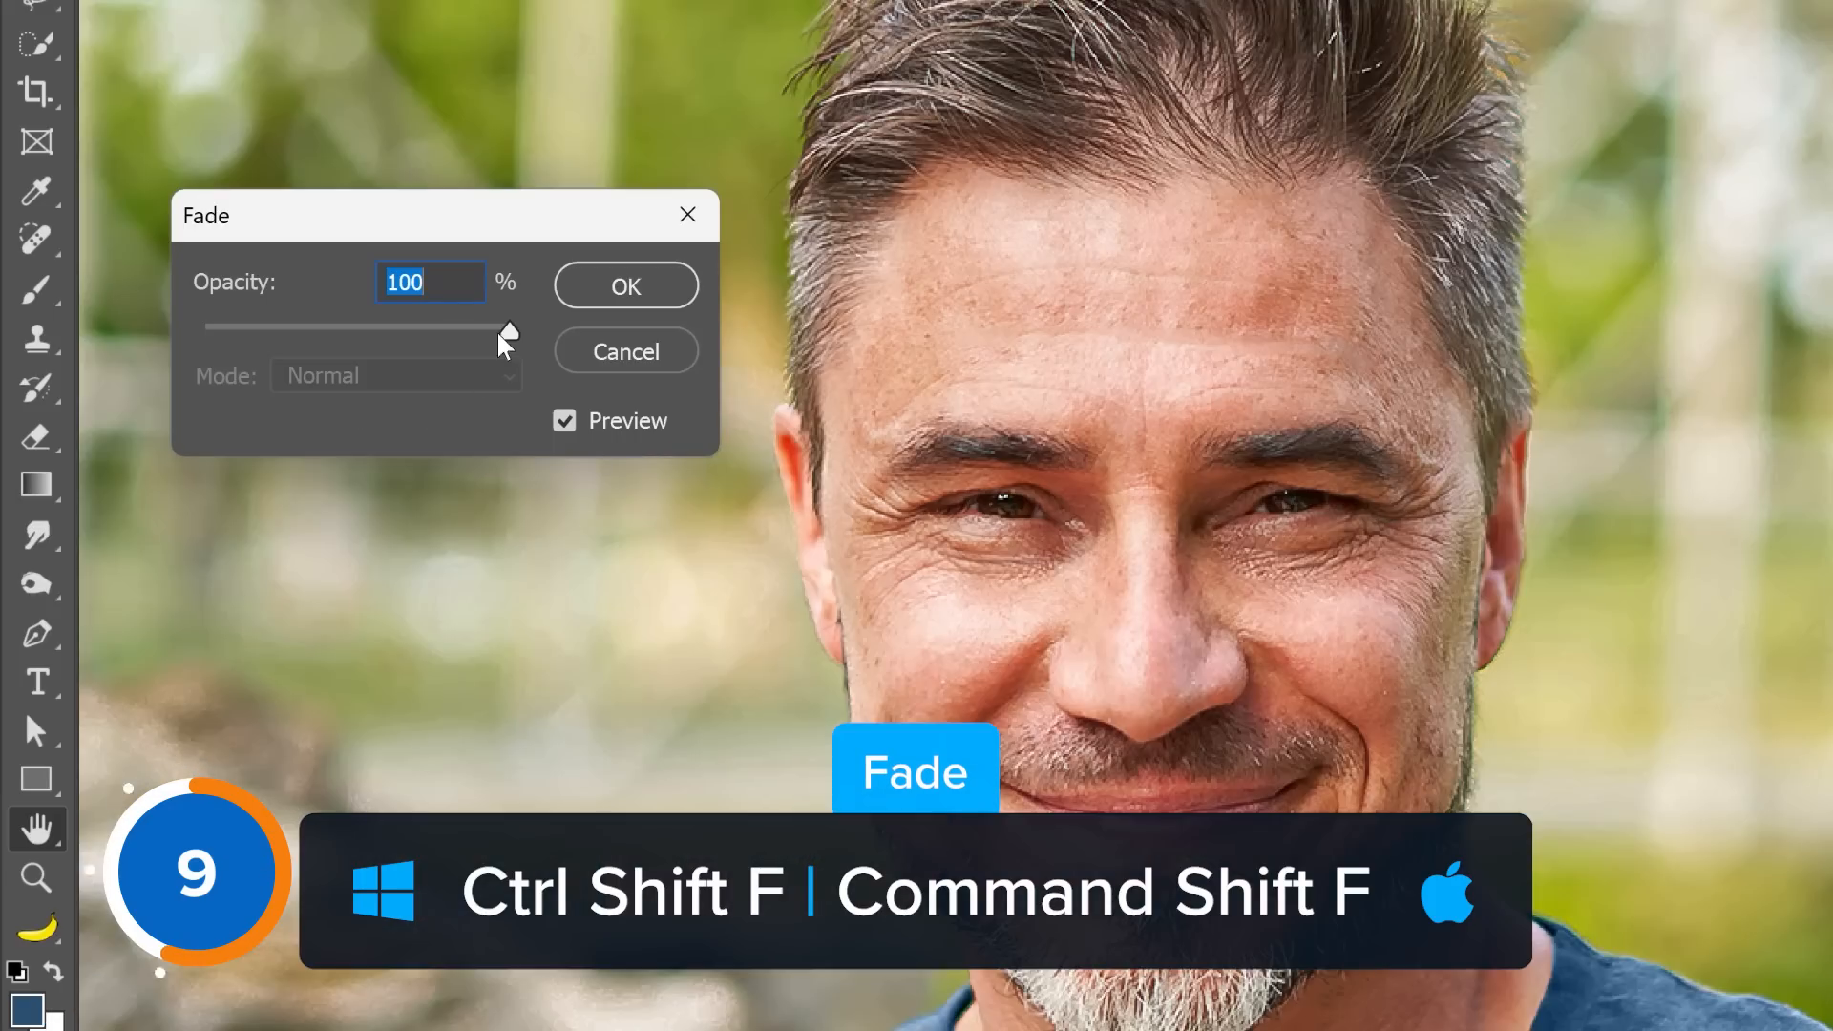
drag(500, 336, 349, 338)
click(626, 286)
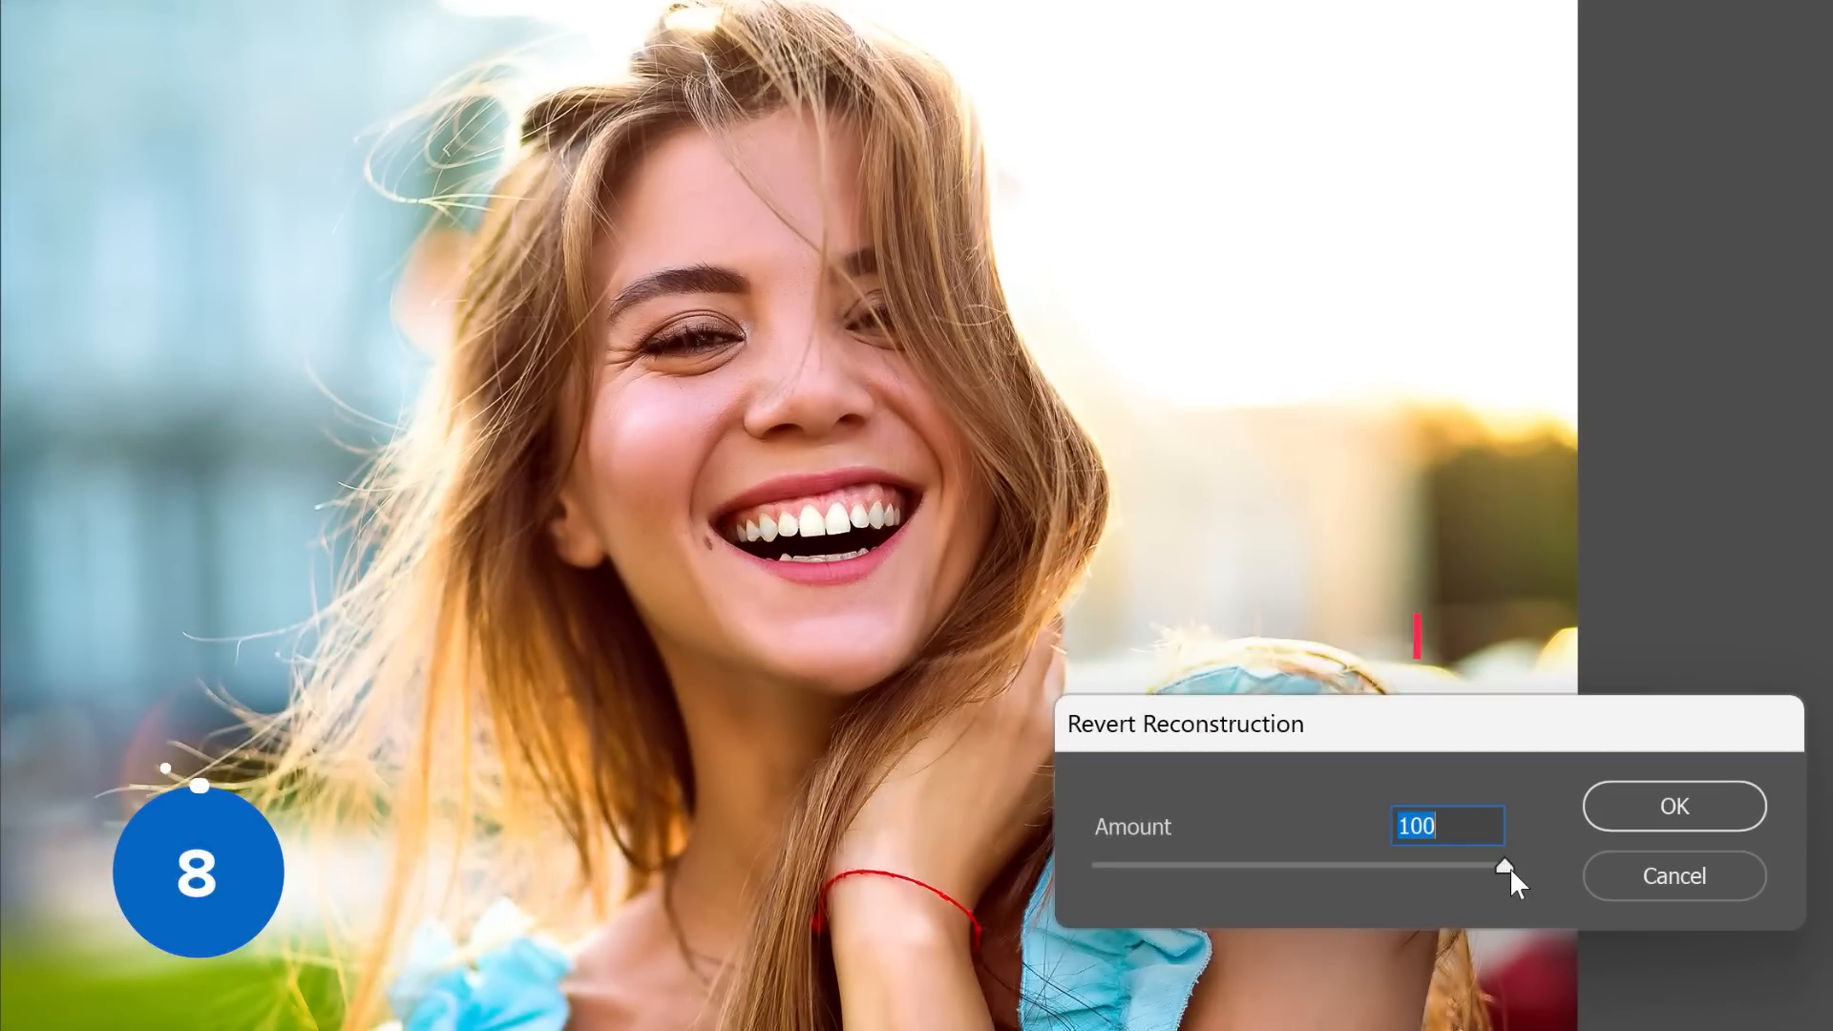
Step: Lower the Revert Reconstruction amount for the Liquify changes on the smiling woman's portrait
drag(1509, 868, 1201, 870)
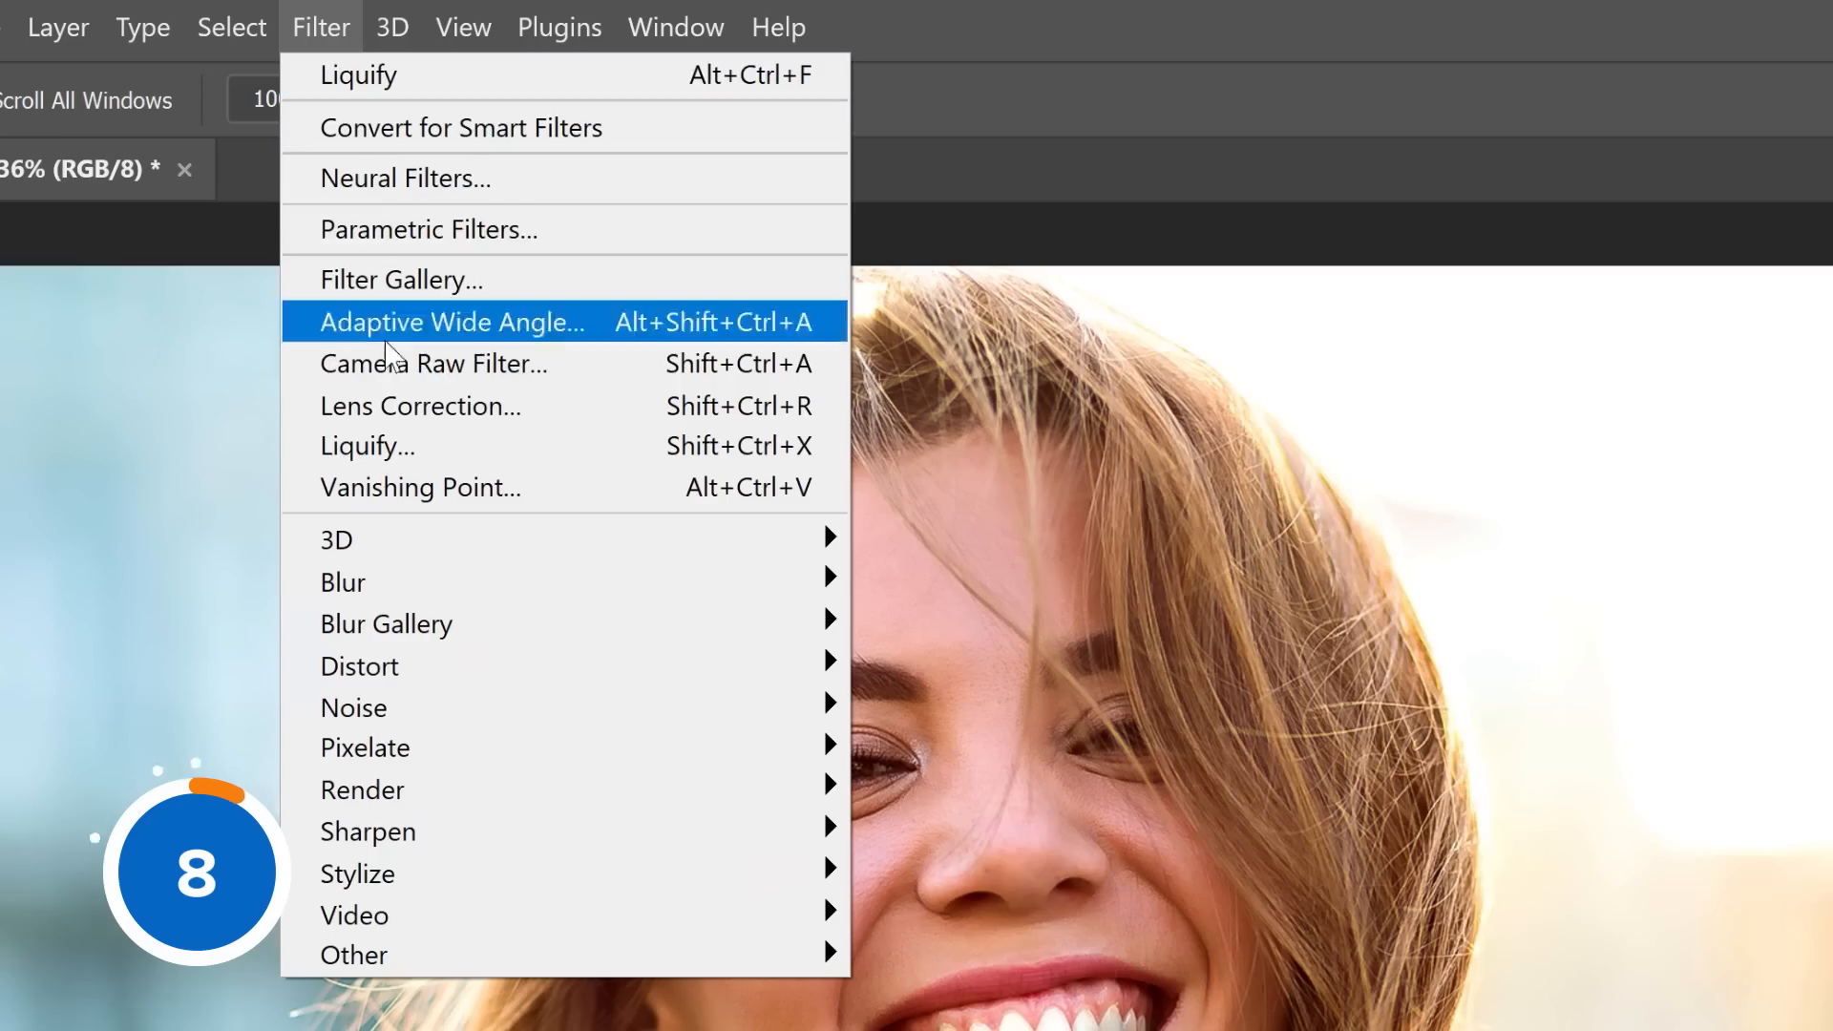
Step: Apply the Liquify filter to the smiling woman's portrait and fade its effect to a lower opacity
click(566, 451)
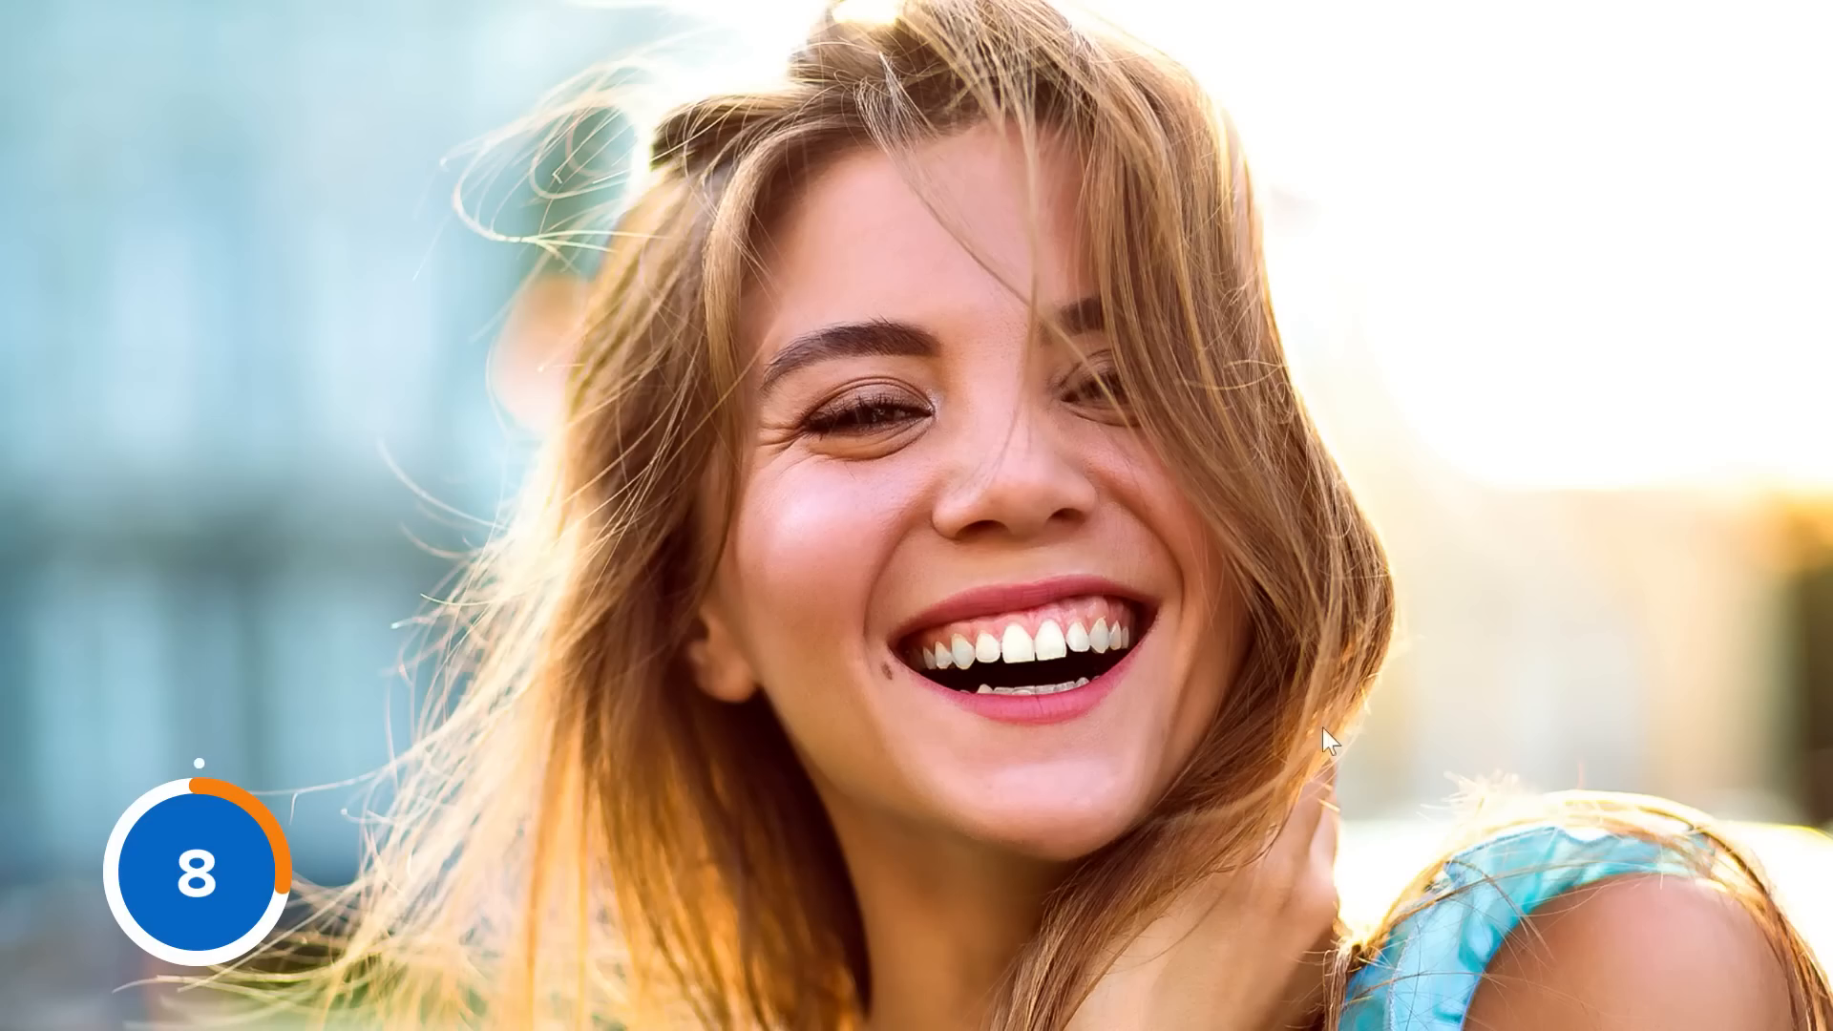
key(ctrl+shift+f)
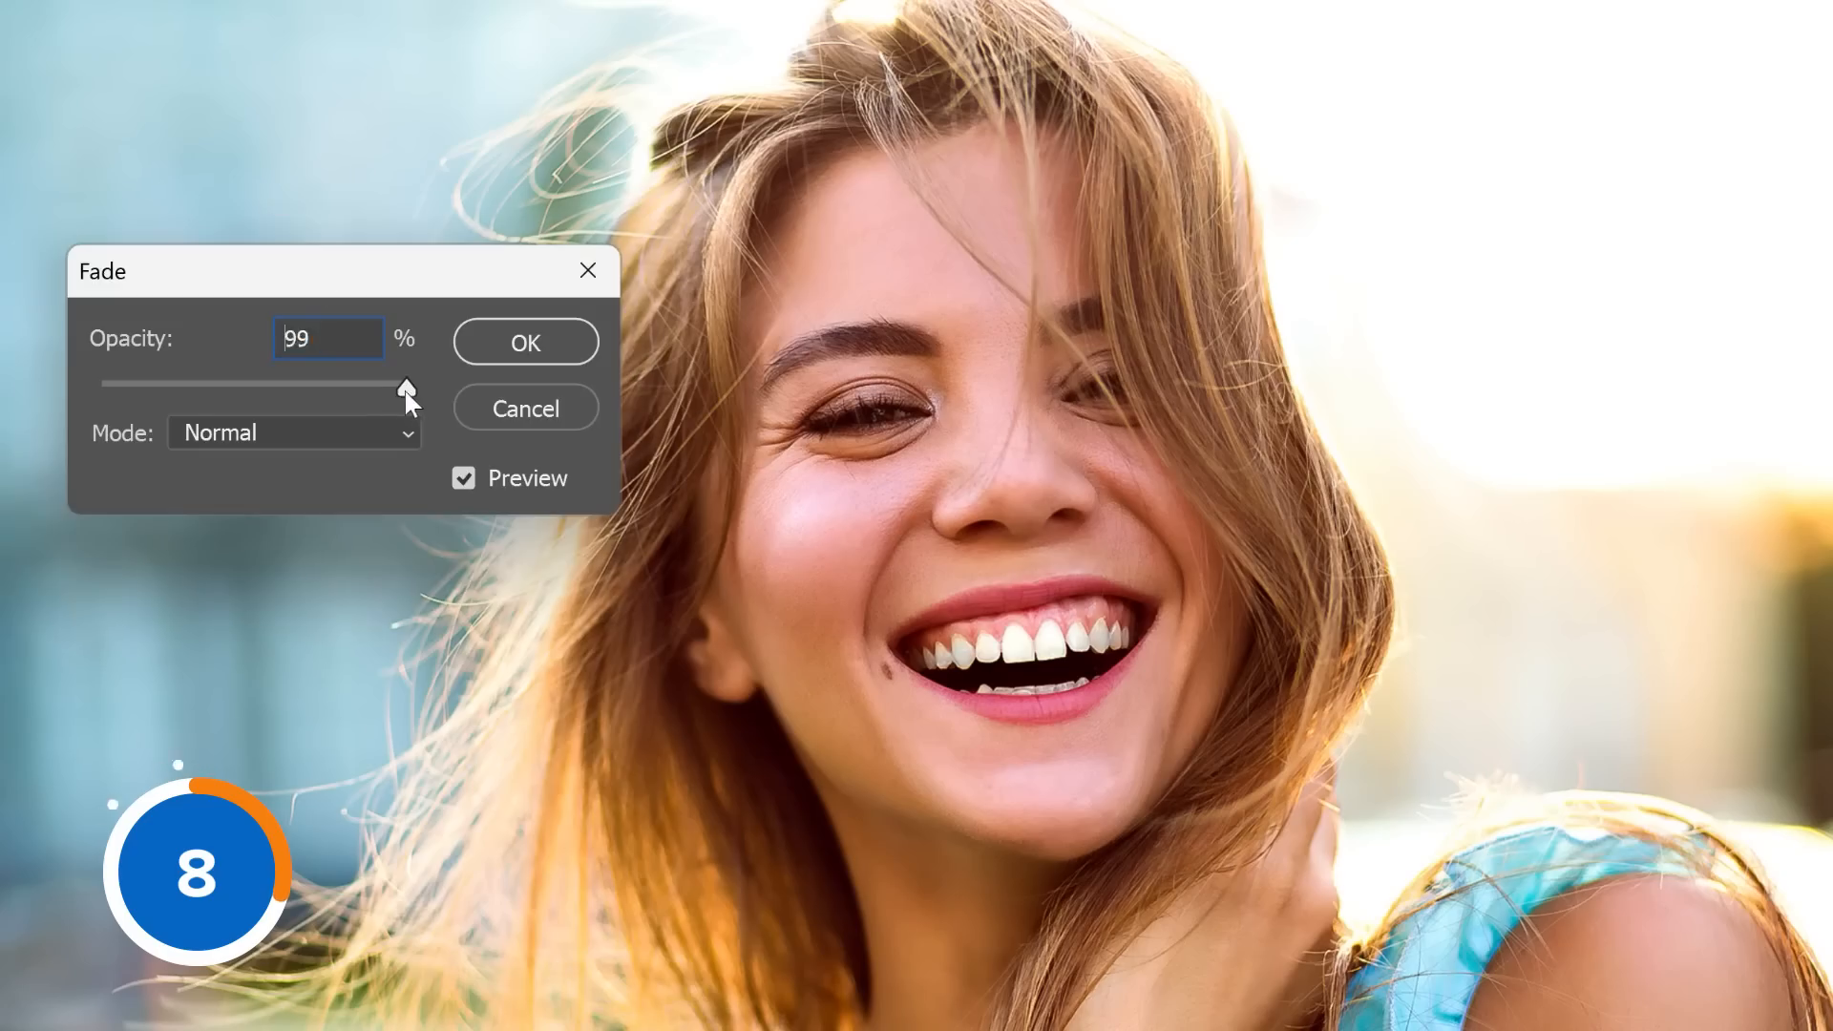
drag(325, 382, 248, 394)
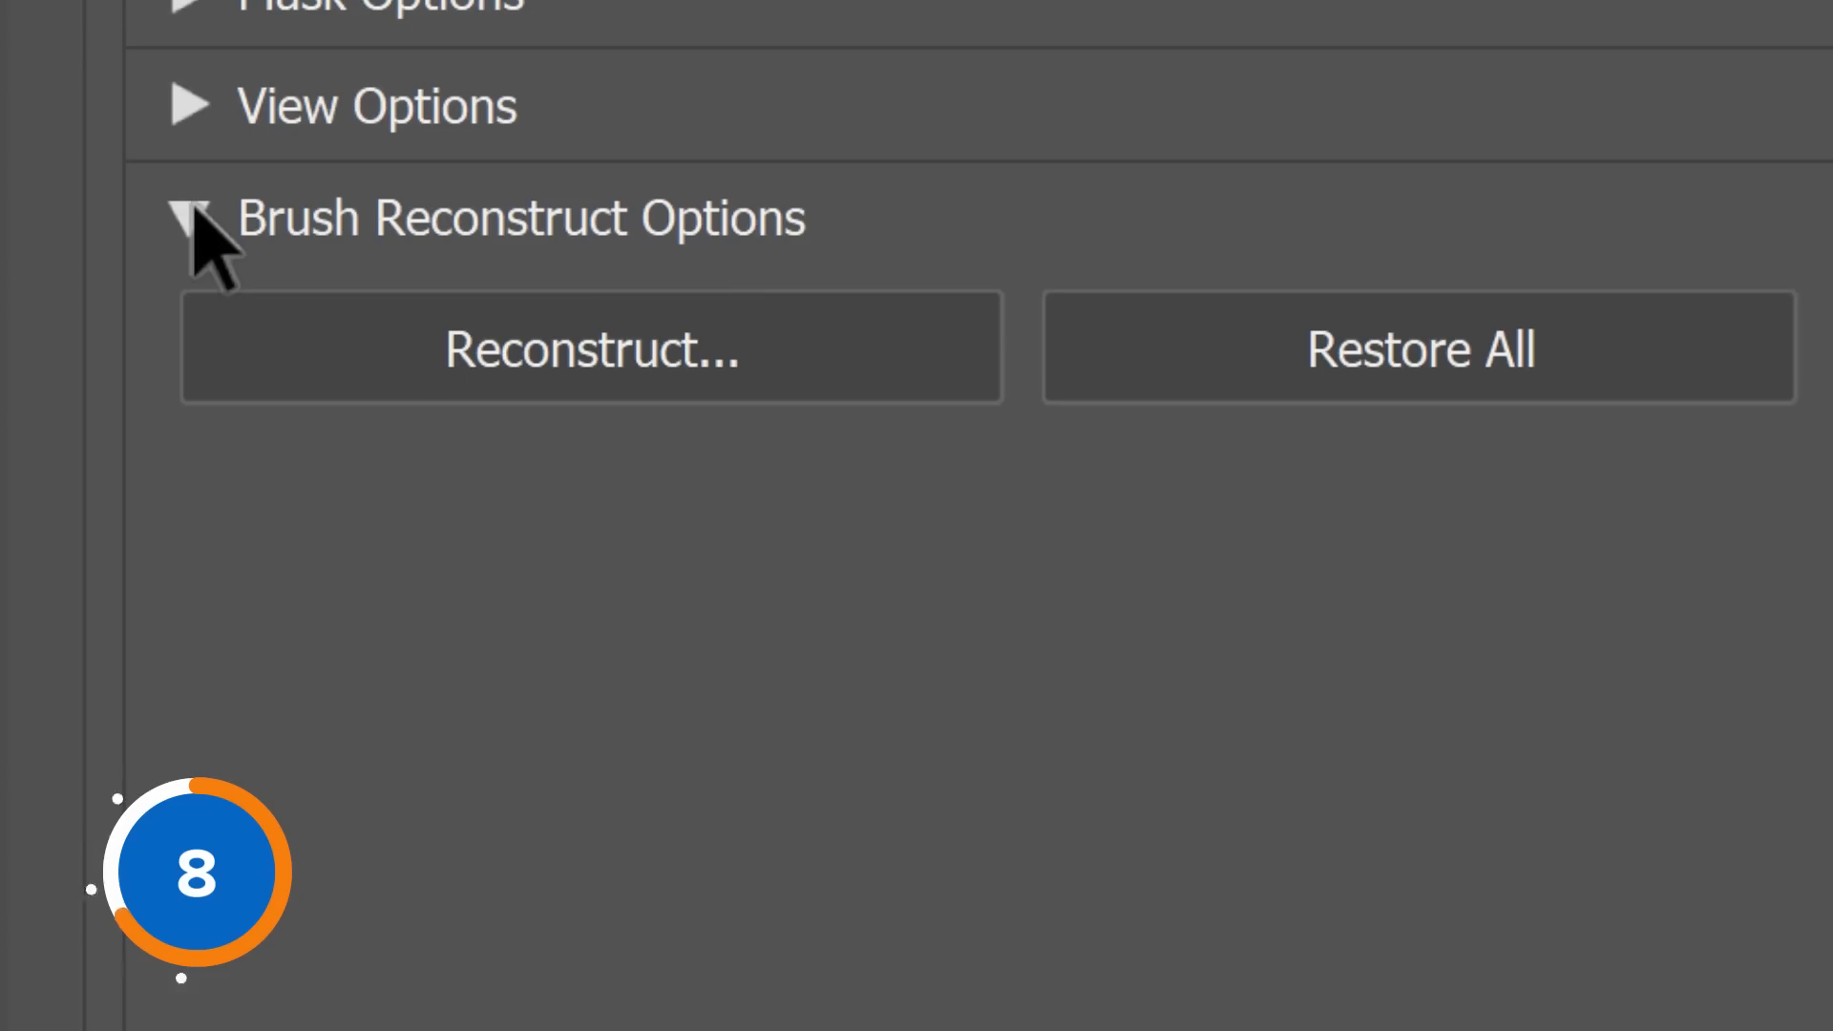
Step: Reconstruct the Liquify distortion on the woman's face partially by reducing the reconstruction amount
click(531, 379)
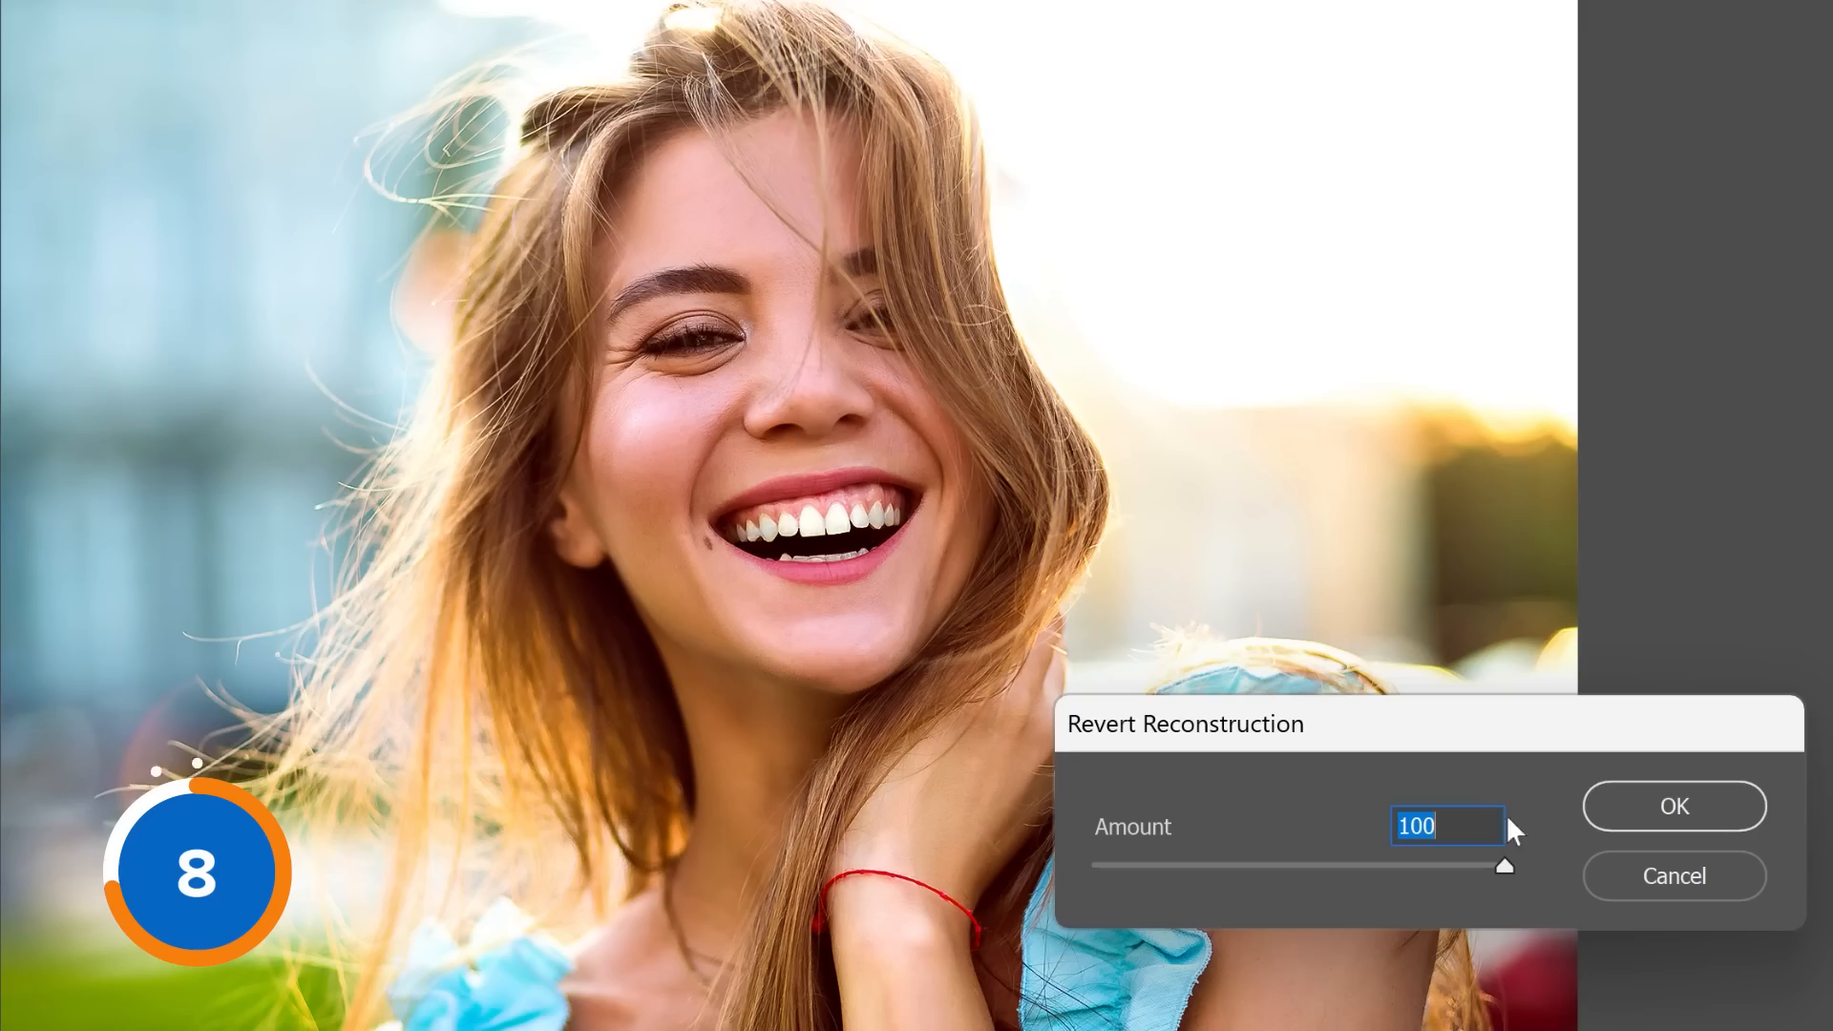
drag(1510, 868, 1209, 876)
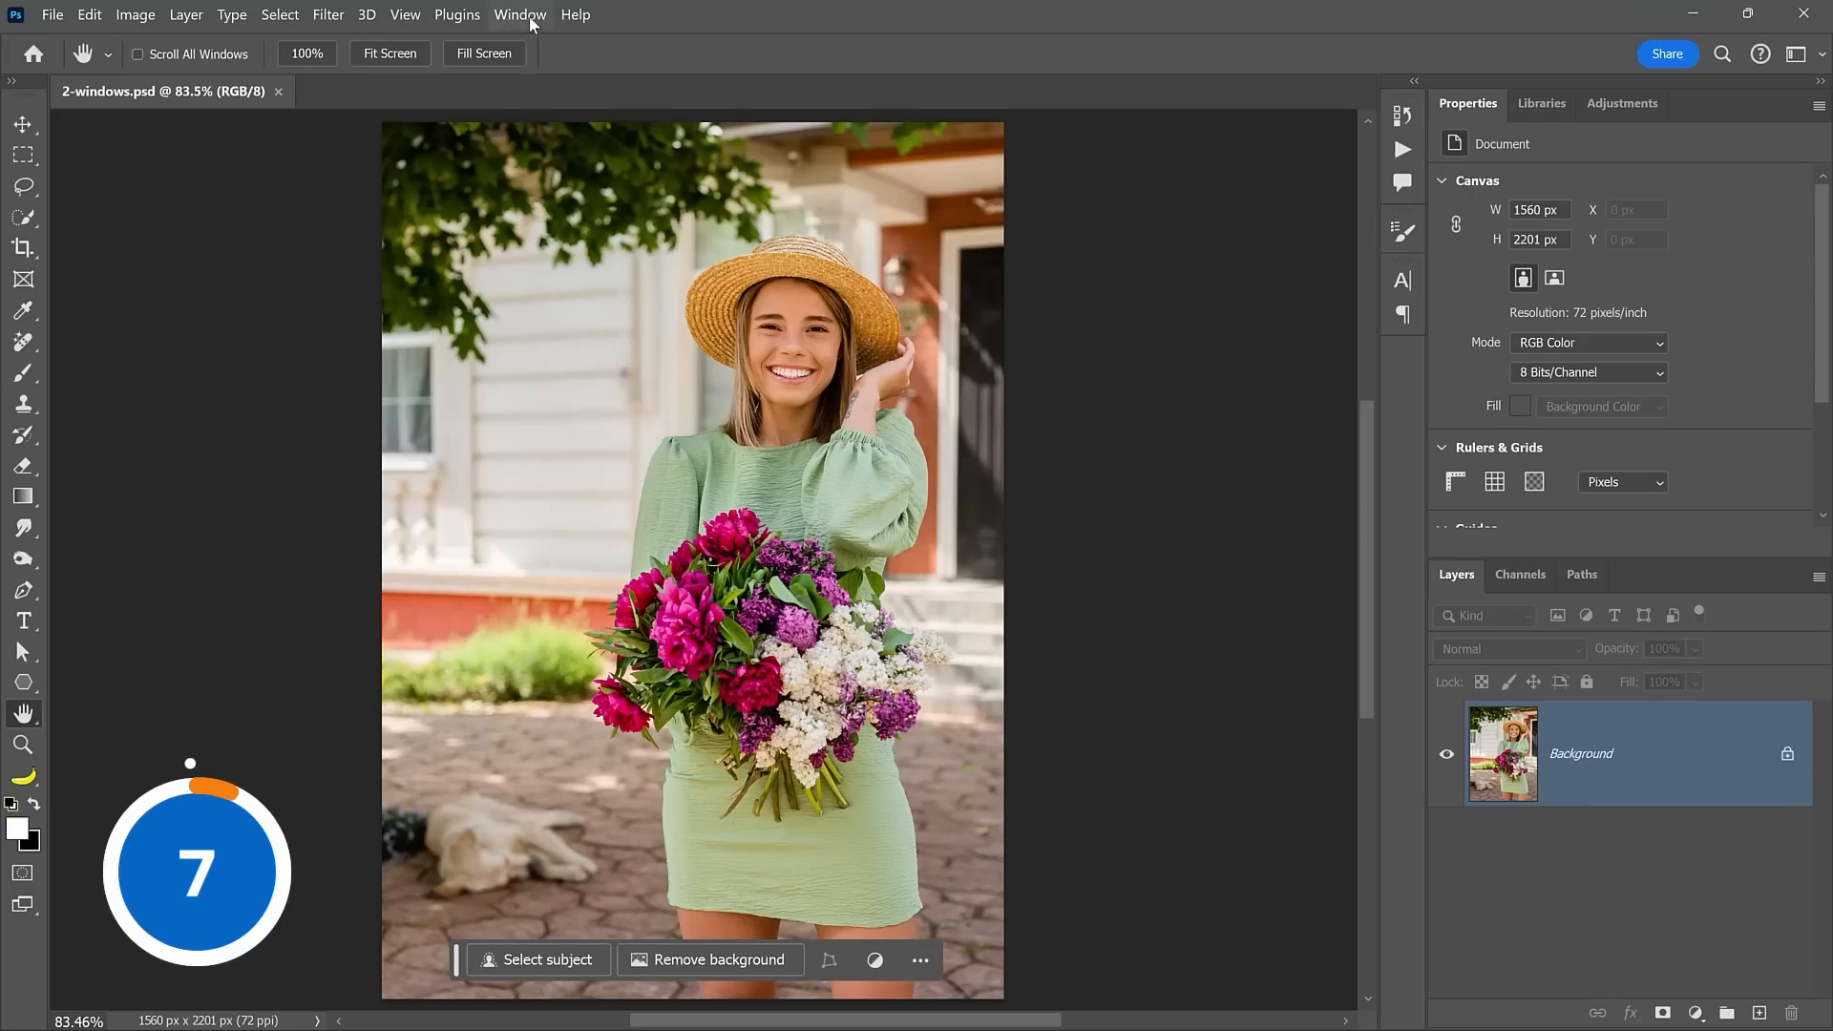
Step: Open a second window for the document 2-windows.psd
click(516, 22)
mouse_move(640, 44)
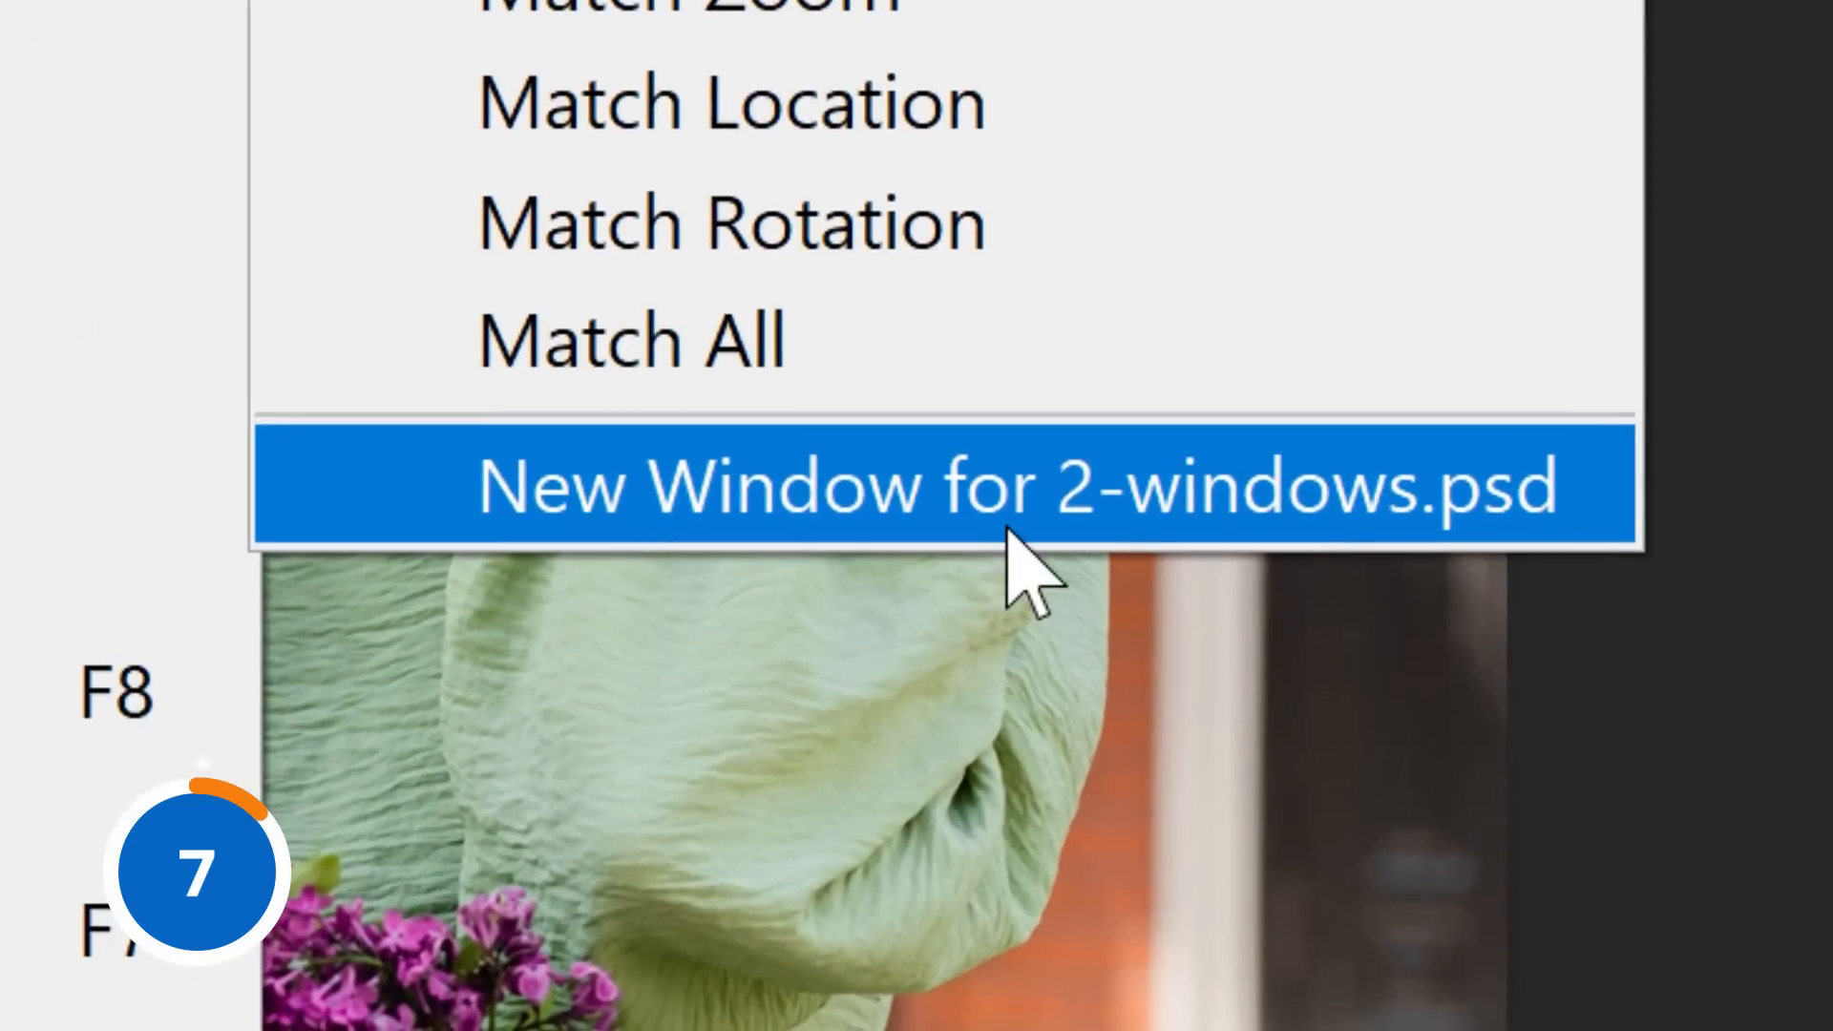
click(1602, 499)
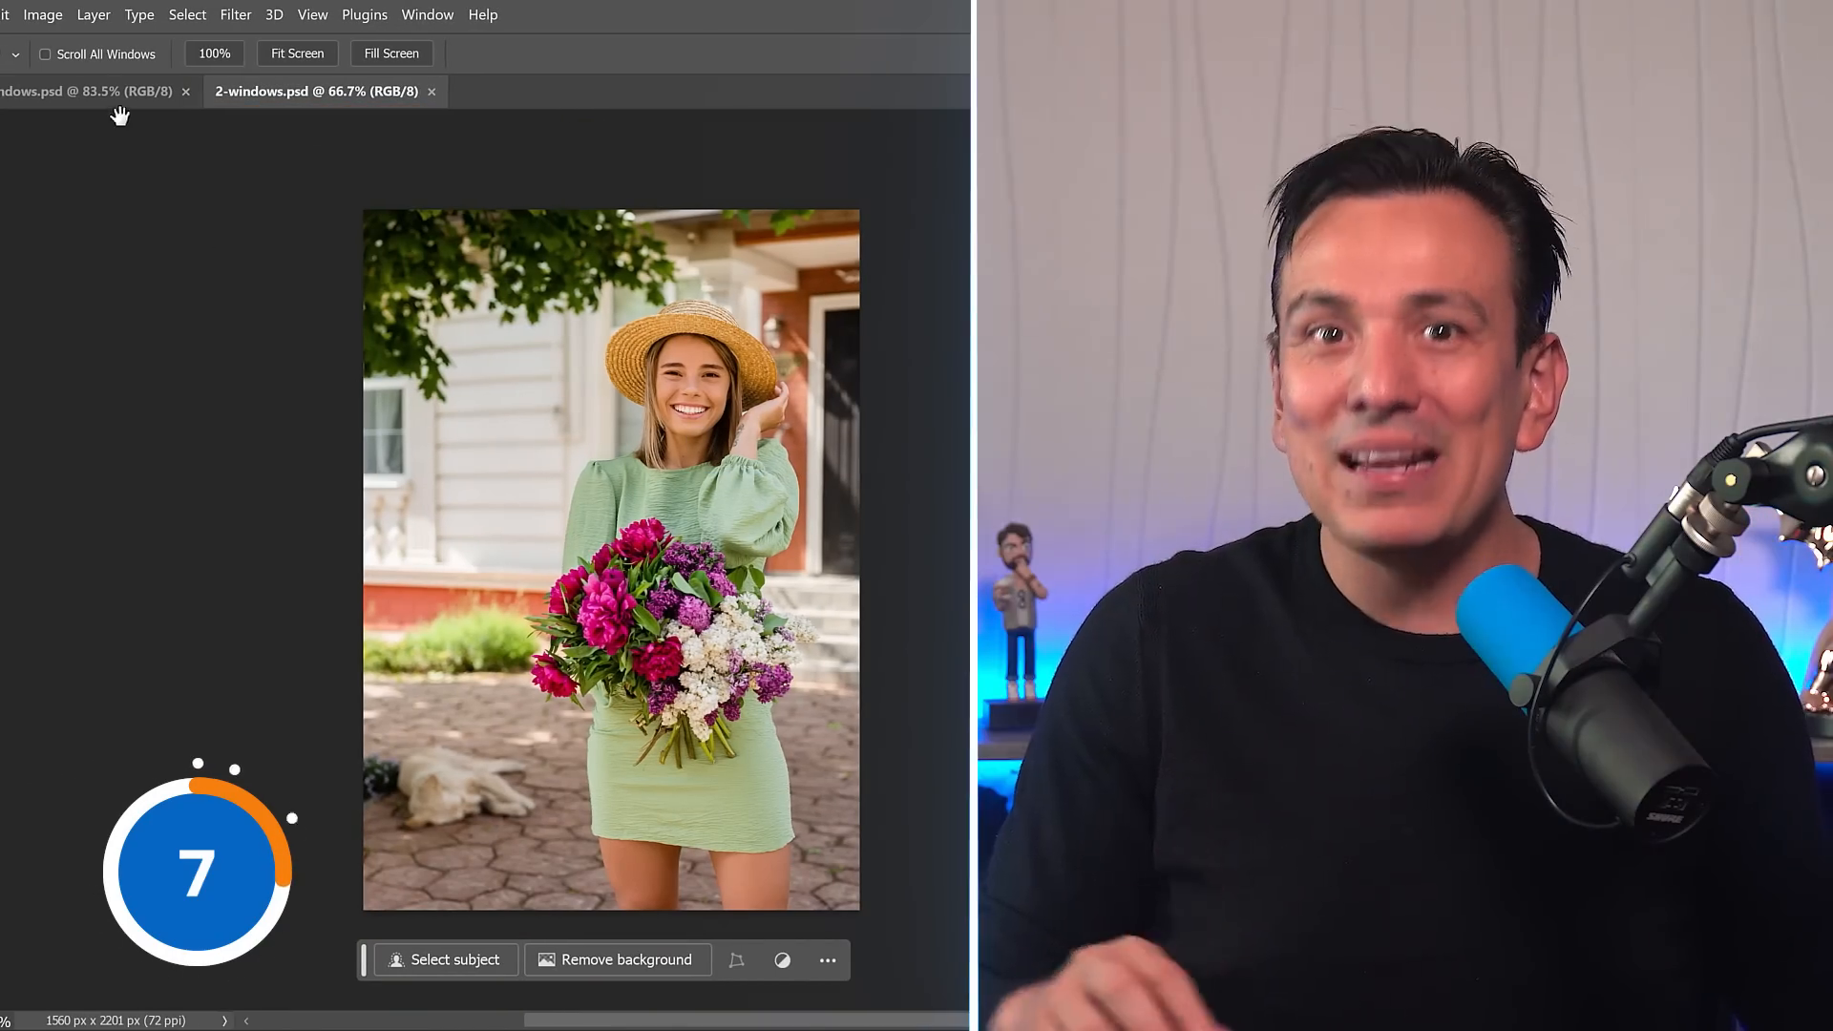
Step: Return to the original 2-windows.psd window and arrange both windows side by side as 2-up Vertical
click(119, 100)
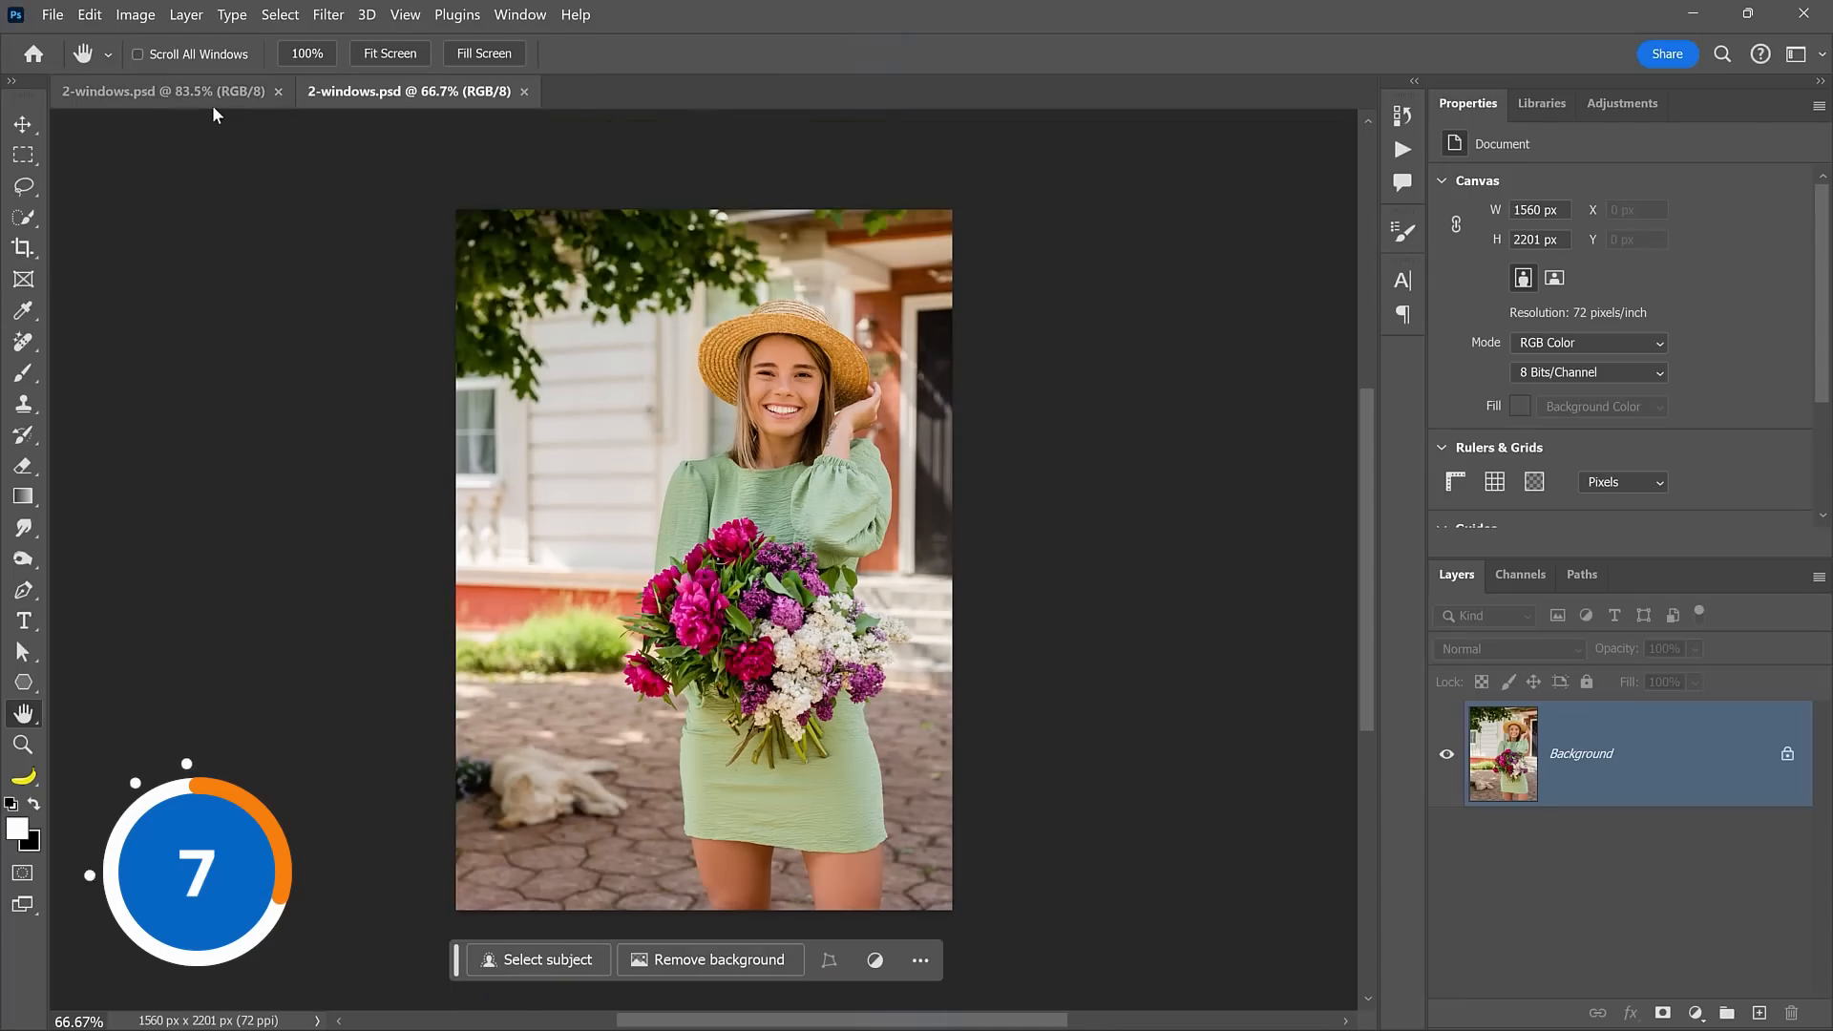
click(530, 15)
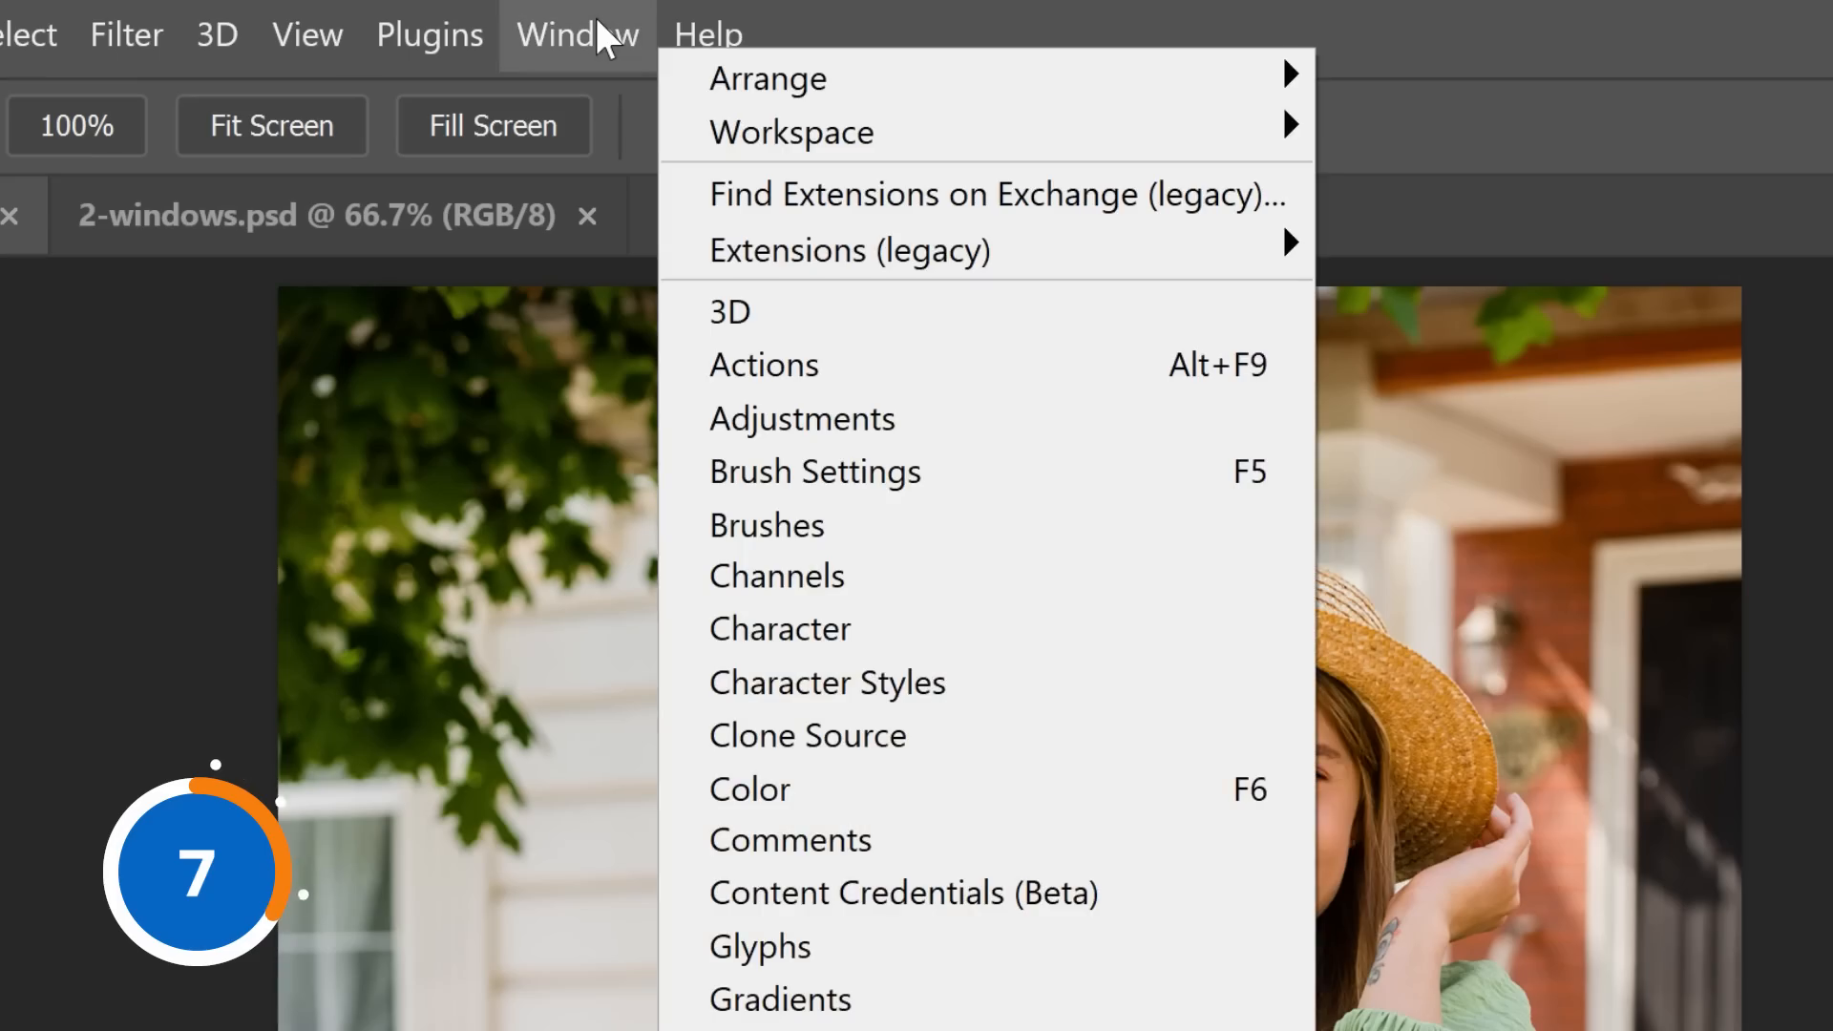
mouse_move(717, 42)
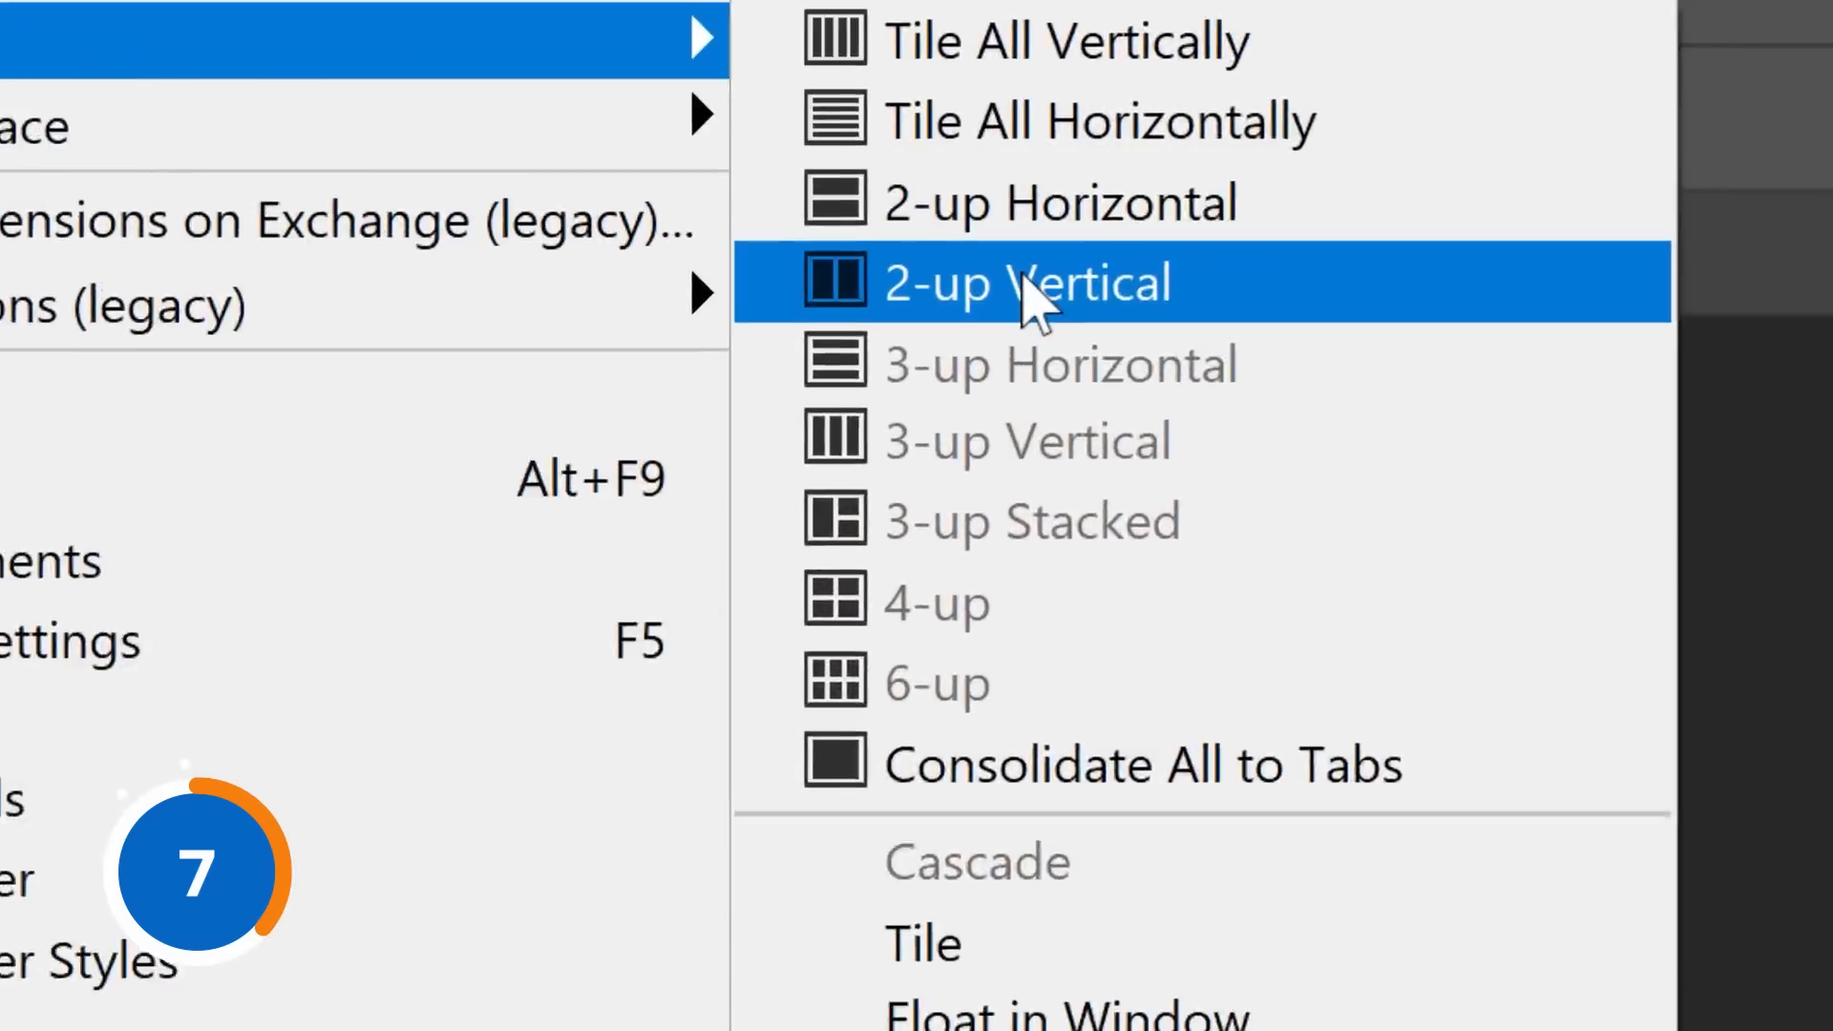
click(1705, 239)
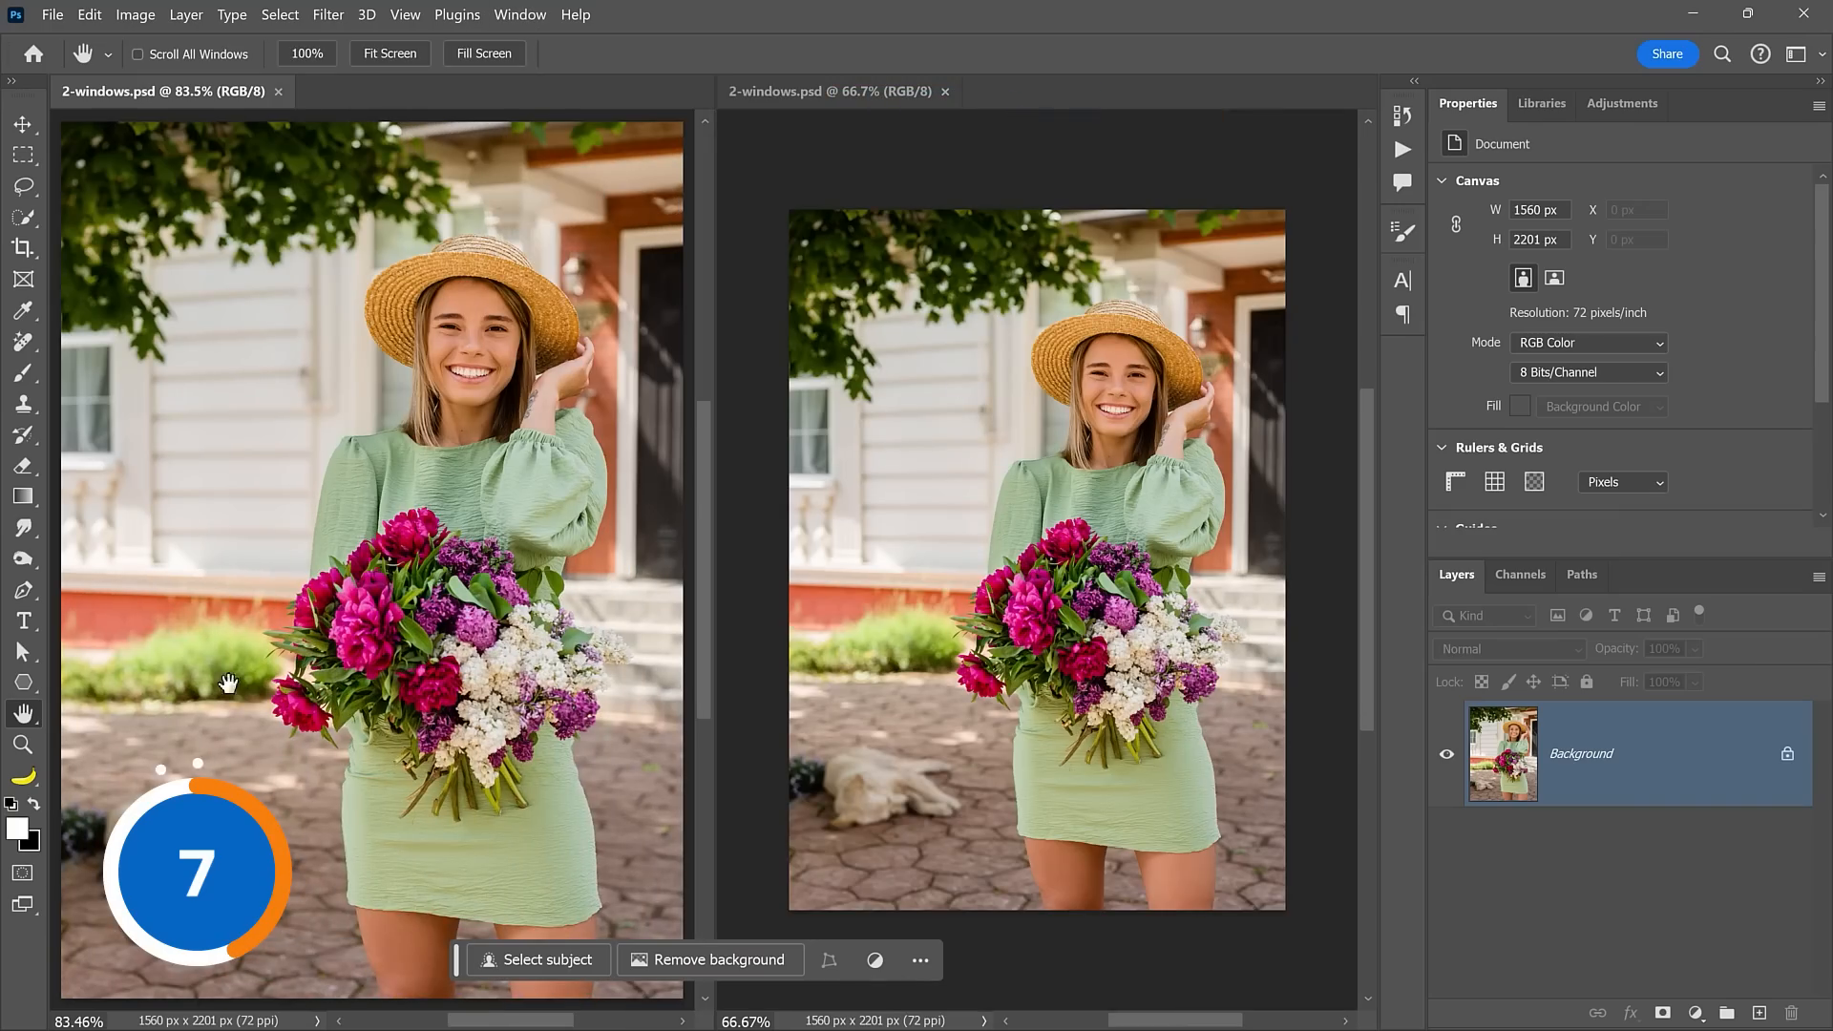
Step: Outline the sleeping dog with a freehand Lasso selection in the original window, enlarged to 200%
click(25, 746)
click(172, 844)
click(172, 844)
drag(170, 829, 334, 634)
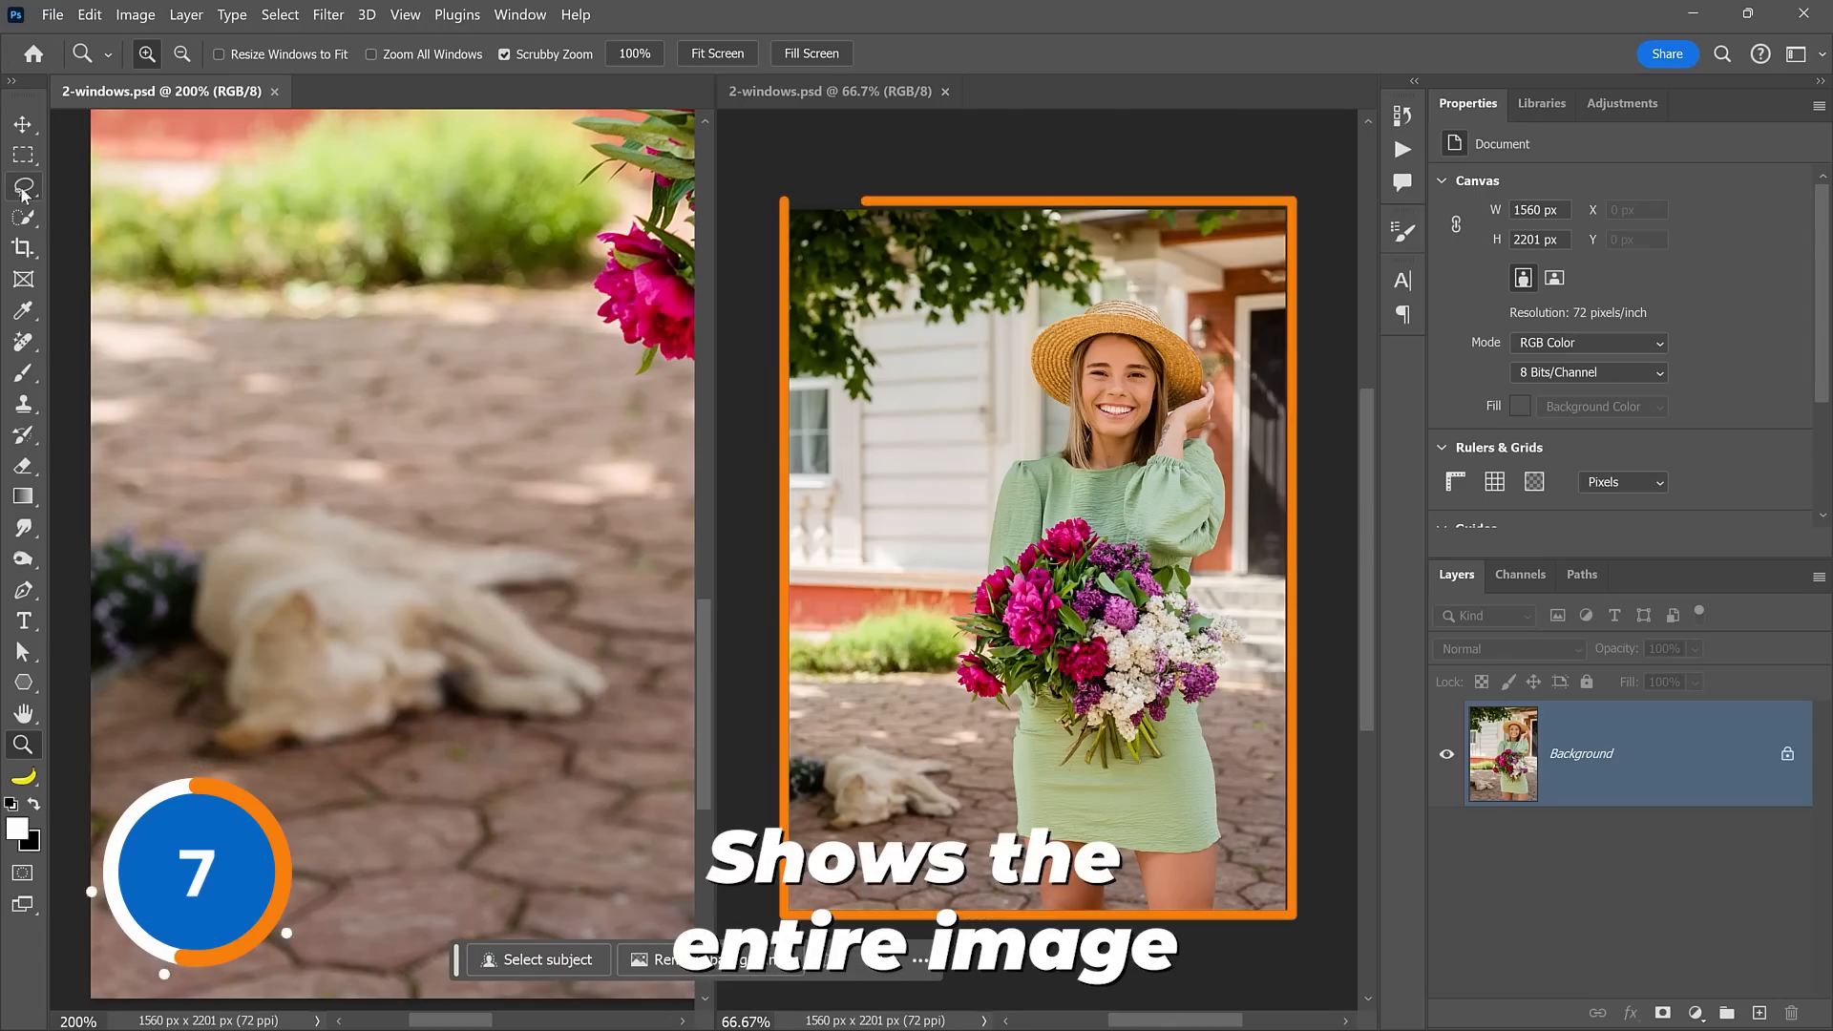
drag(311, 479, 569, 609)
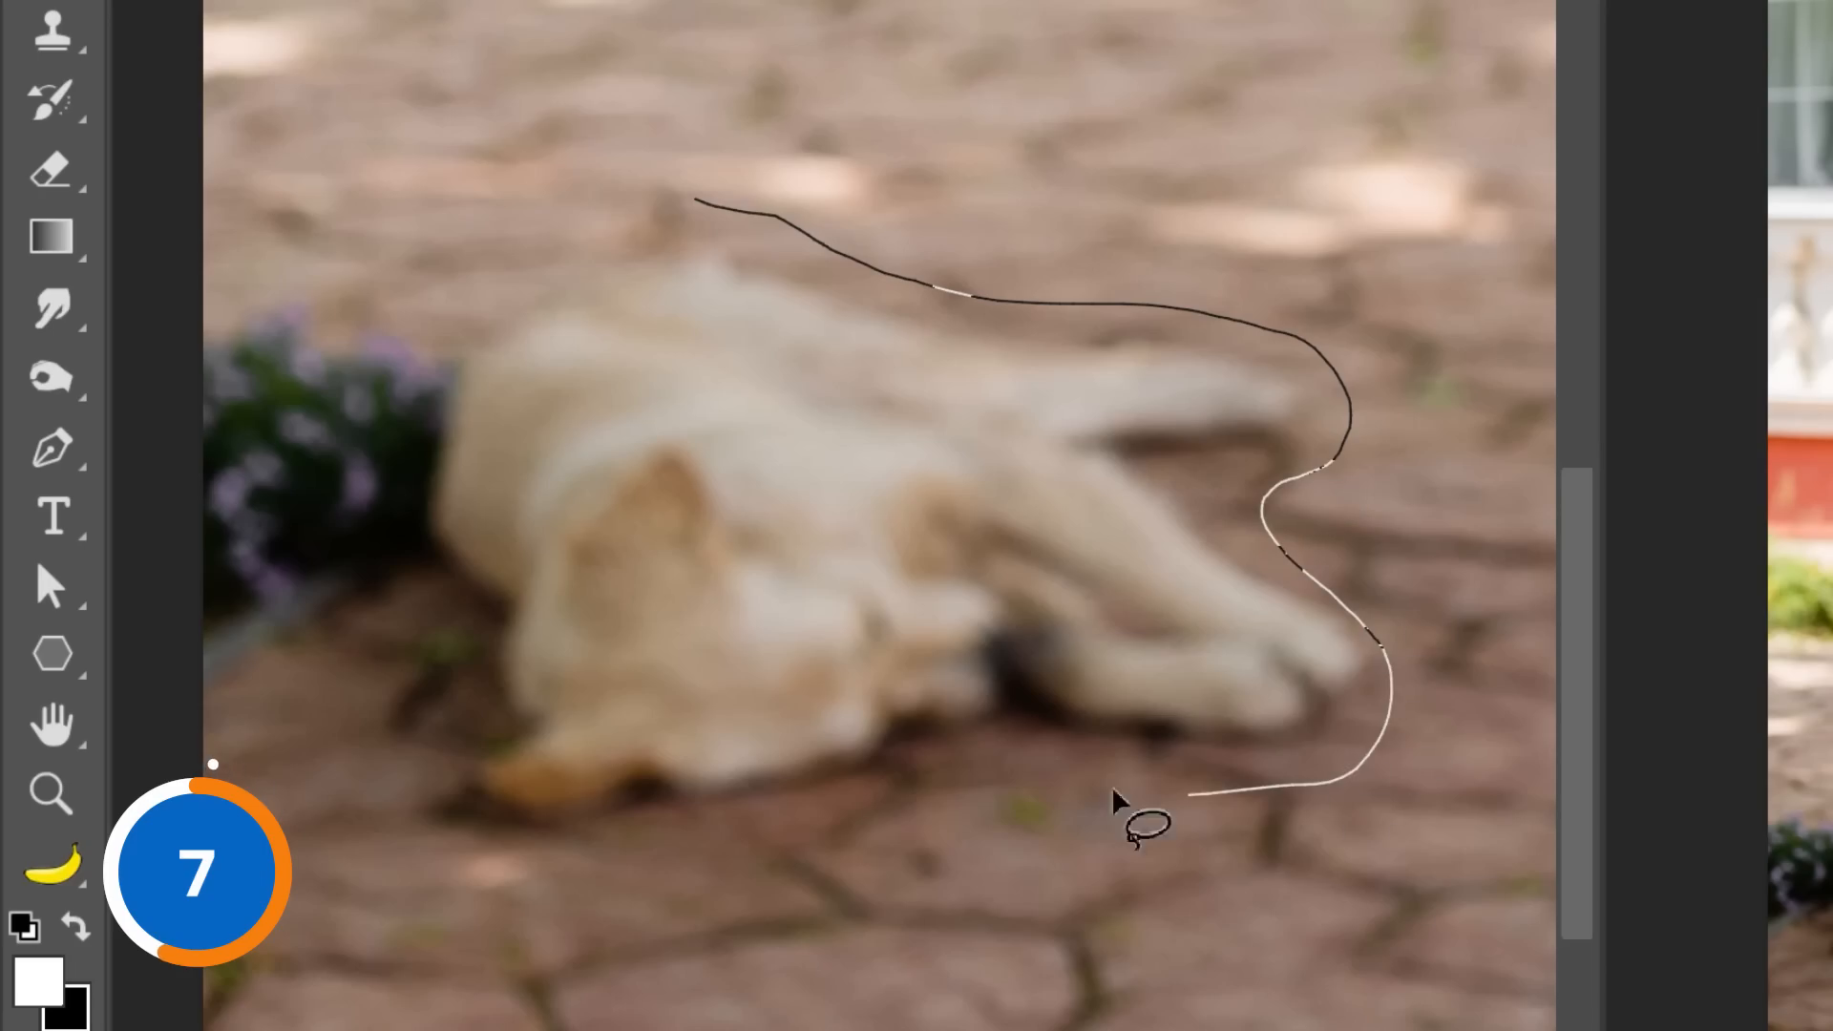
mouse_move(1112, 802)
mouse_down()
mouse_move(761, 877)
mouse_move(445, 814)
mouse_move(346, 607)
mouse_move(449, 268)
mouse_up()
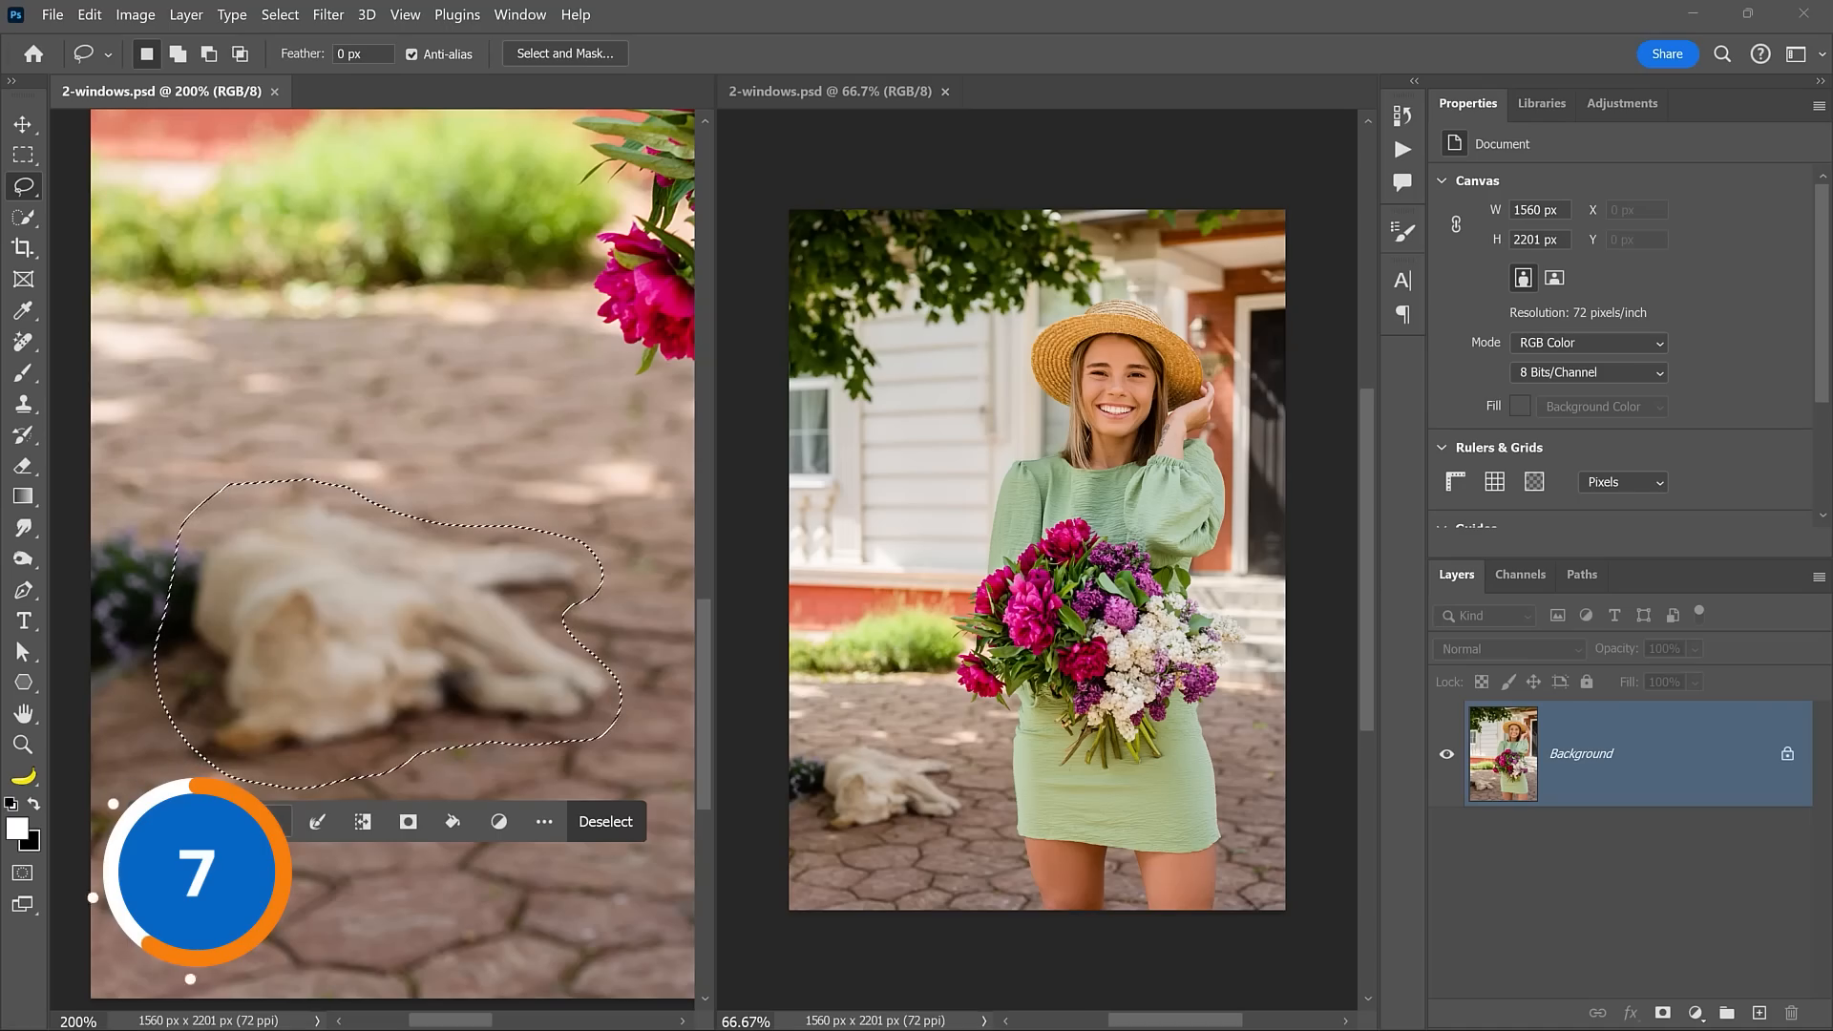
Step: Remove the selected dog using Generative Fill with an empty prompt and use the second variation
click(631, 822)
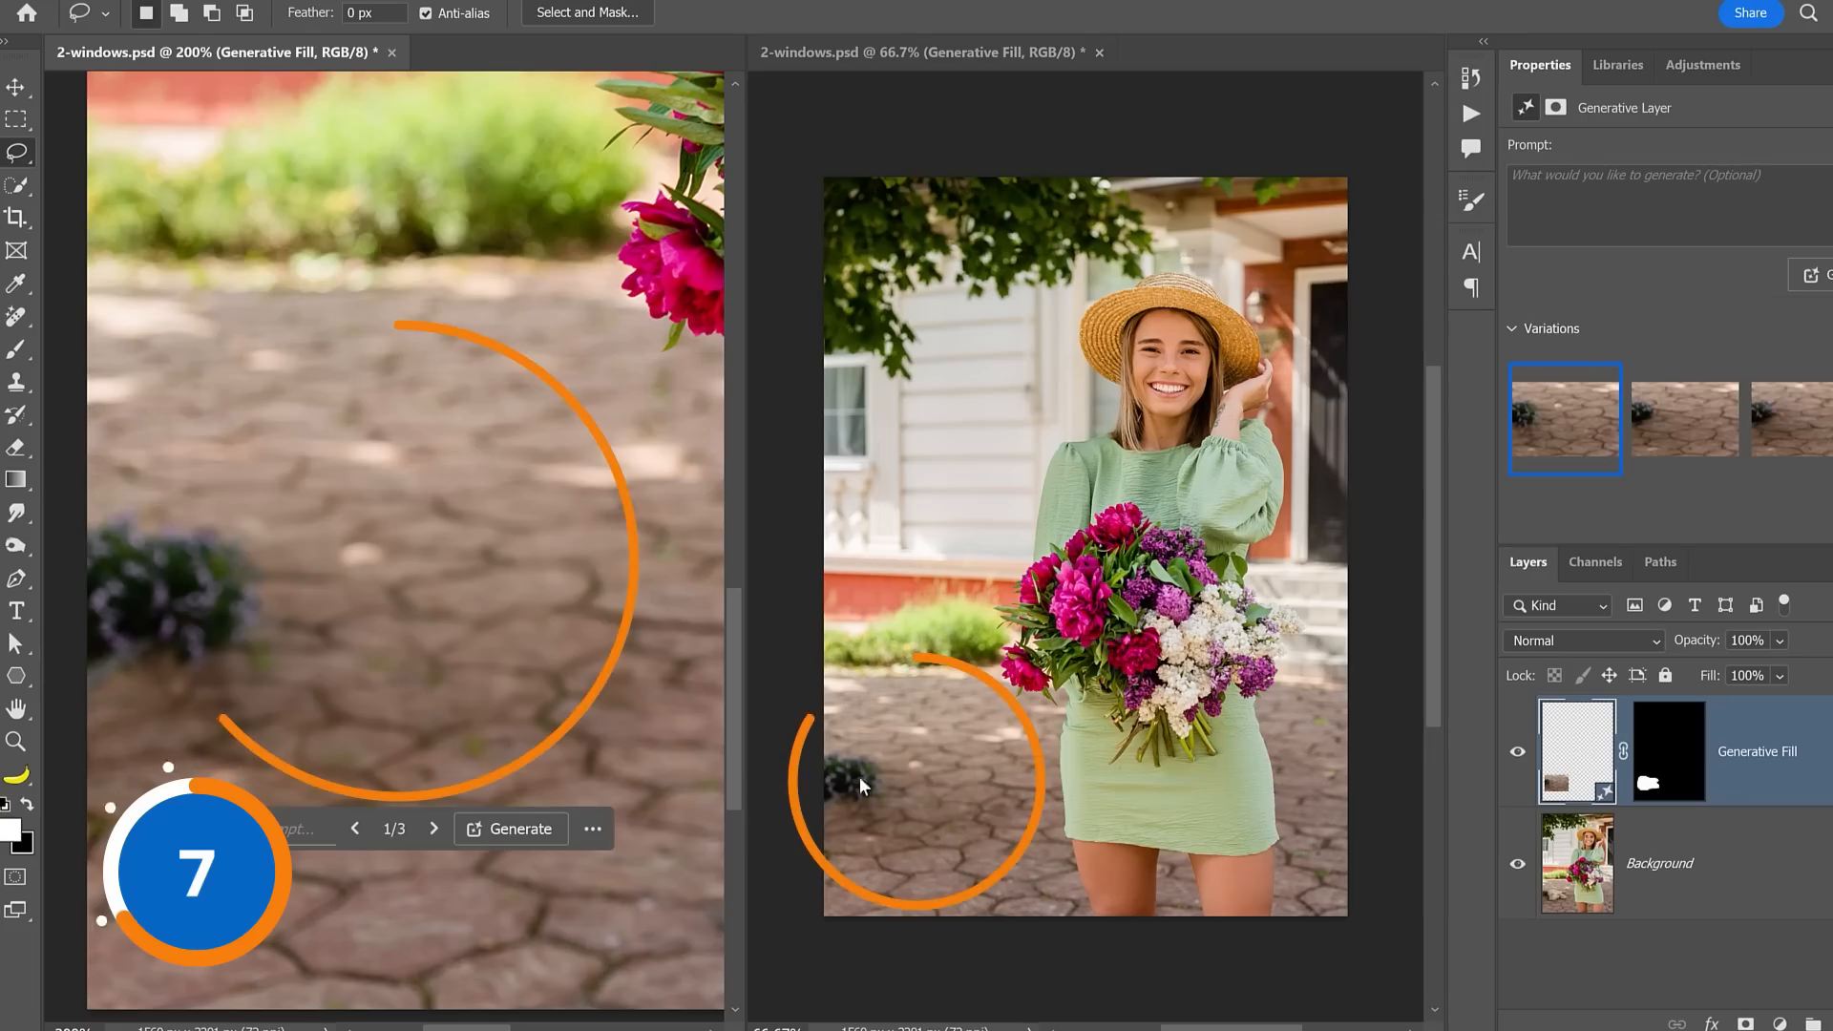
click(1670, 447)
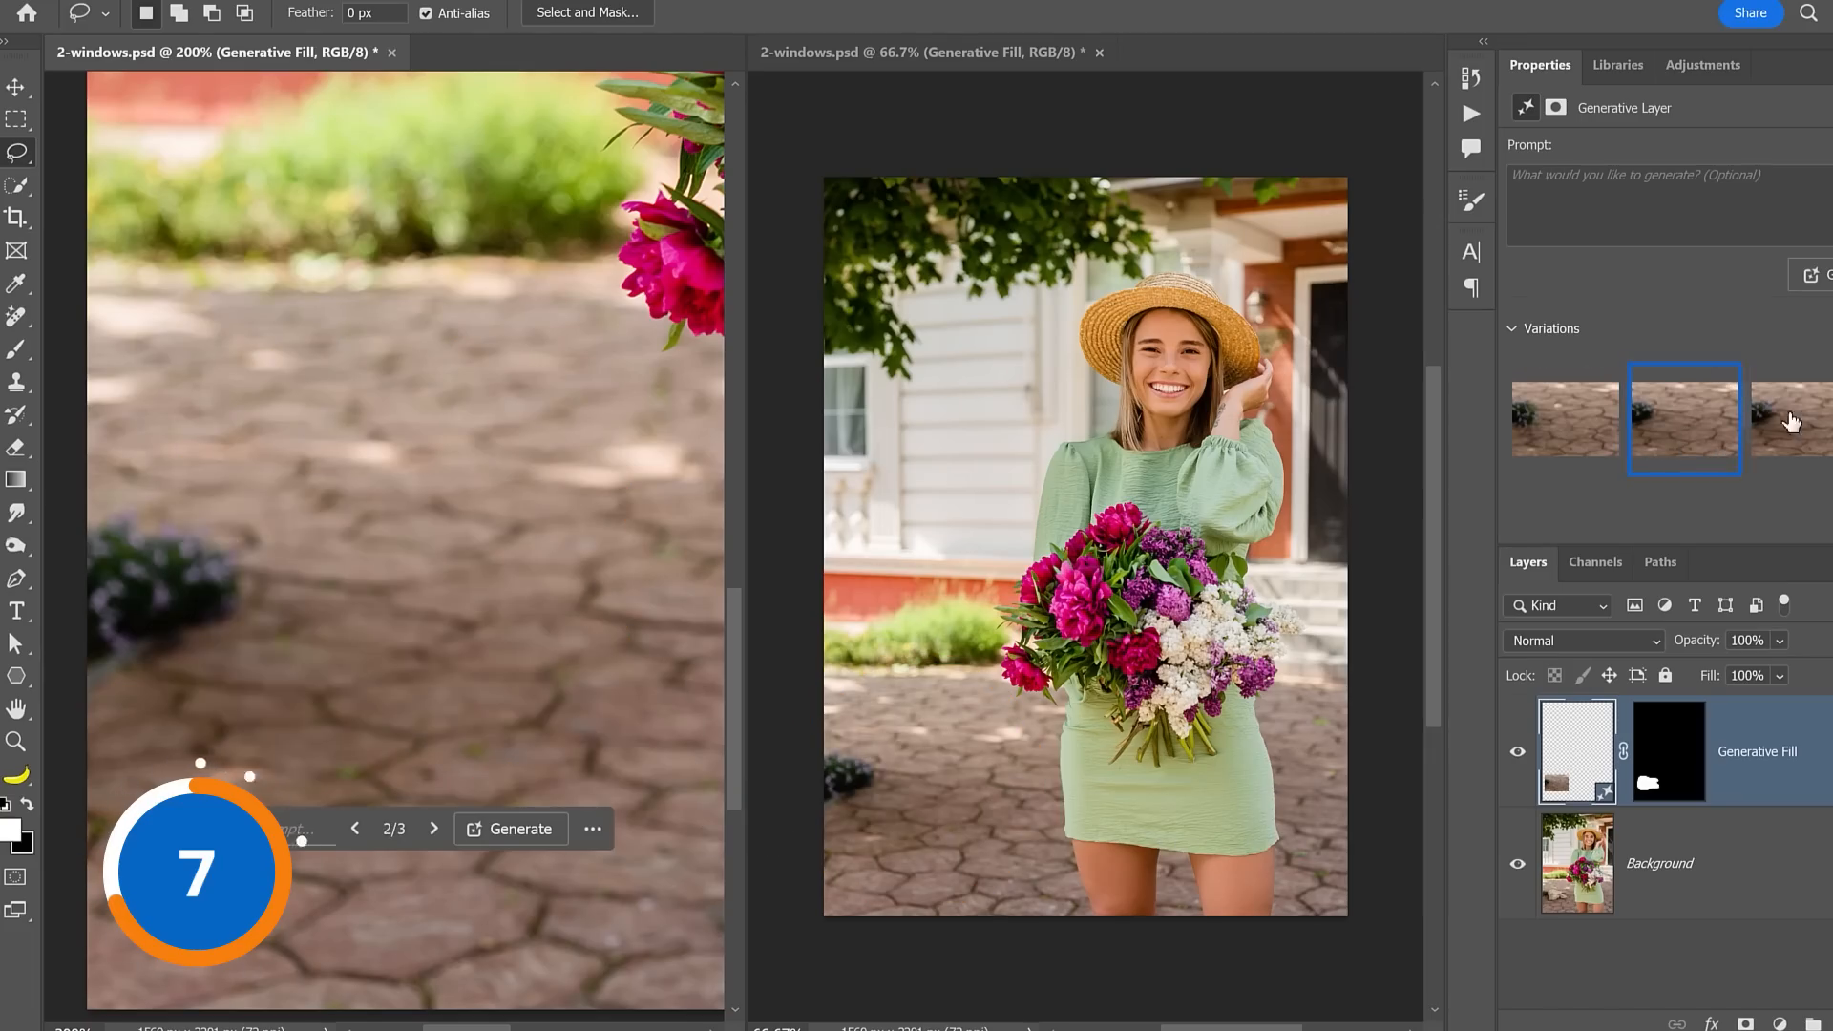
click(1823, 422)
click(1714, 415)
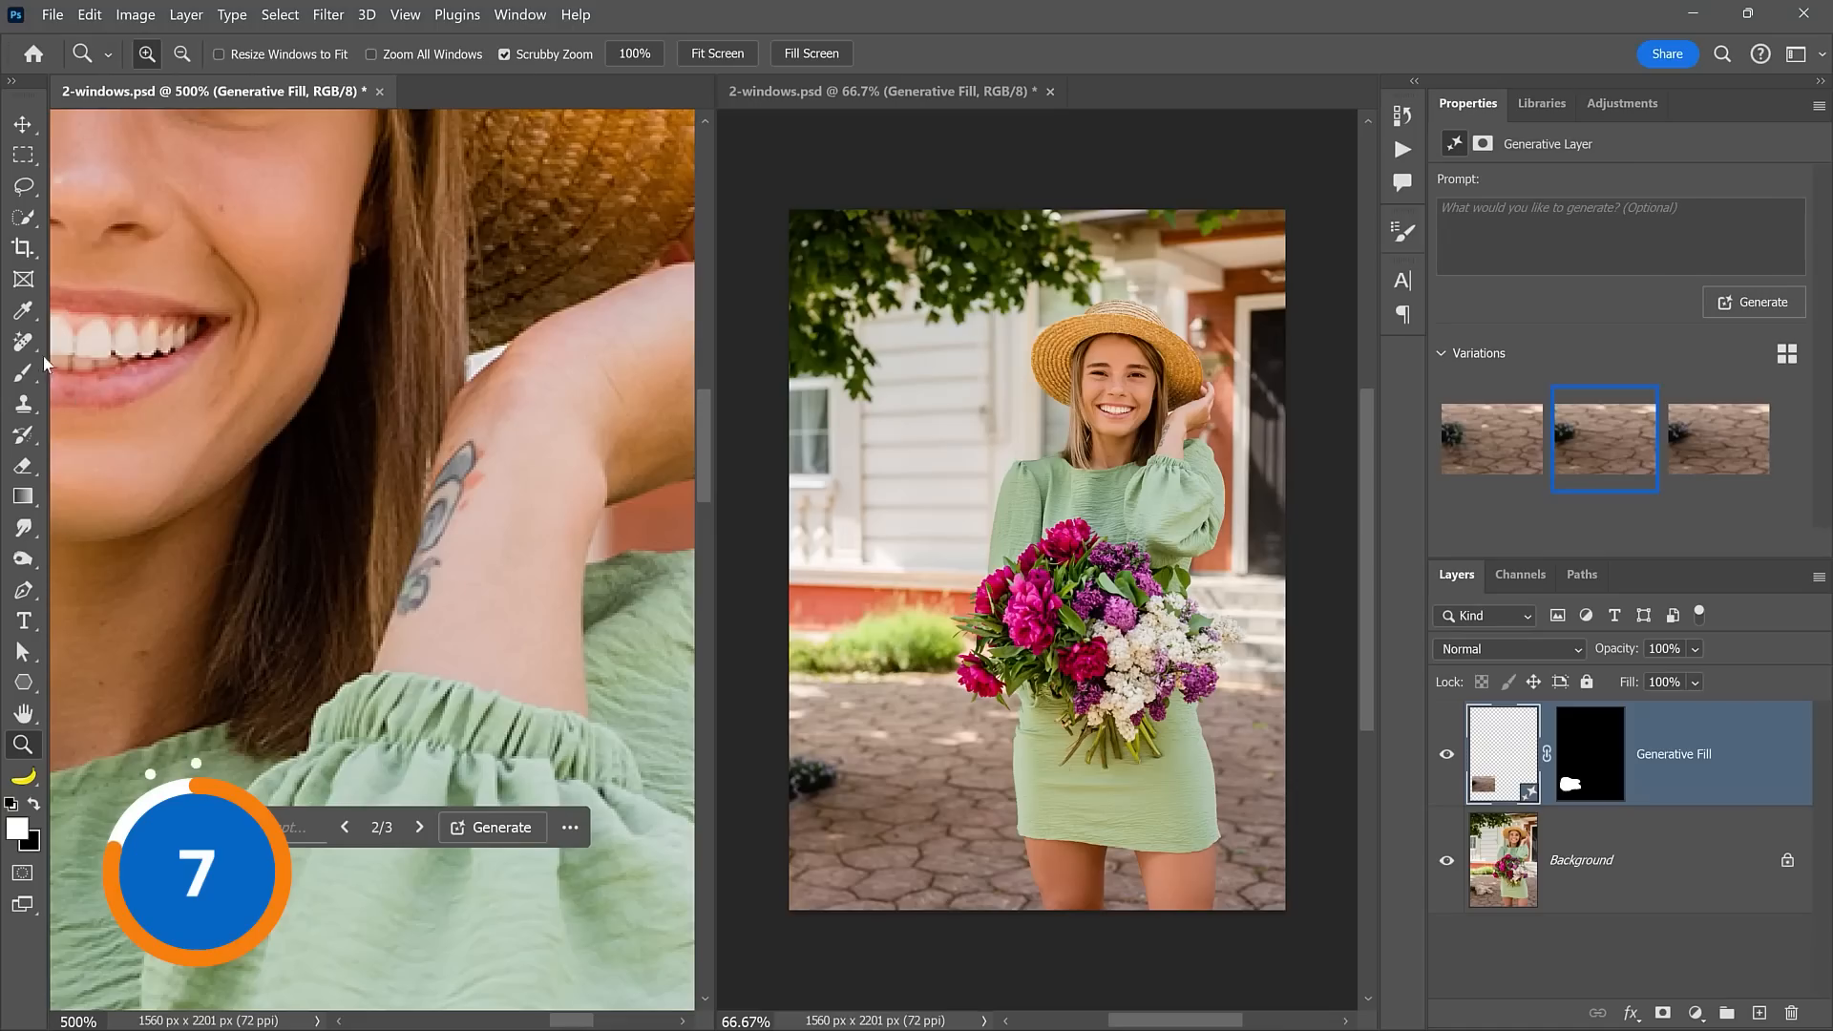
Step: Retouch the tattoo on the woman's forearm in the window enlarged to 500%
click(21, 315)
click(427, 424)
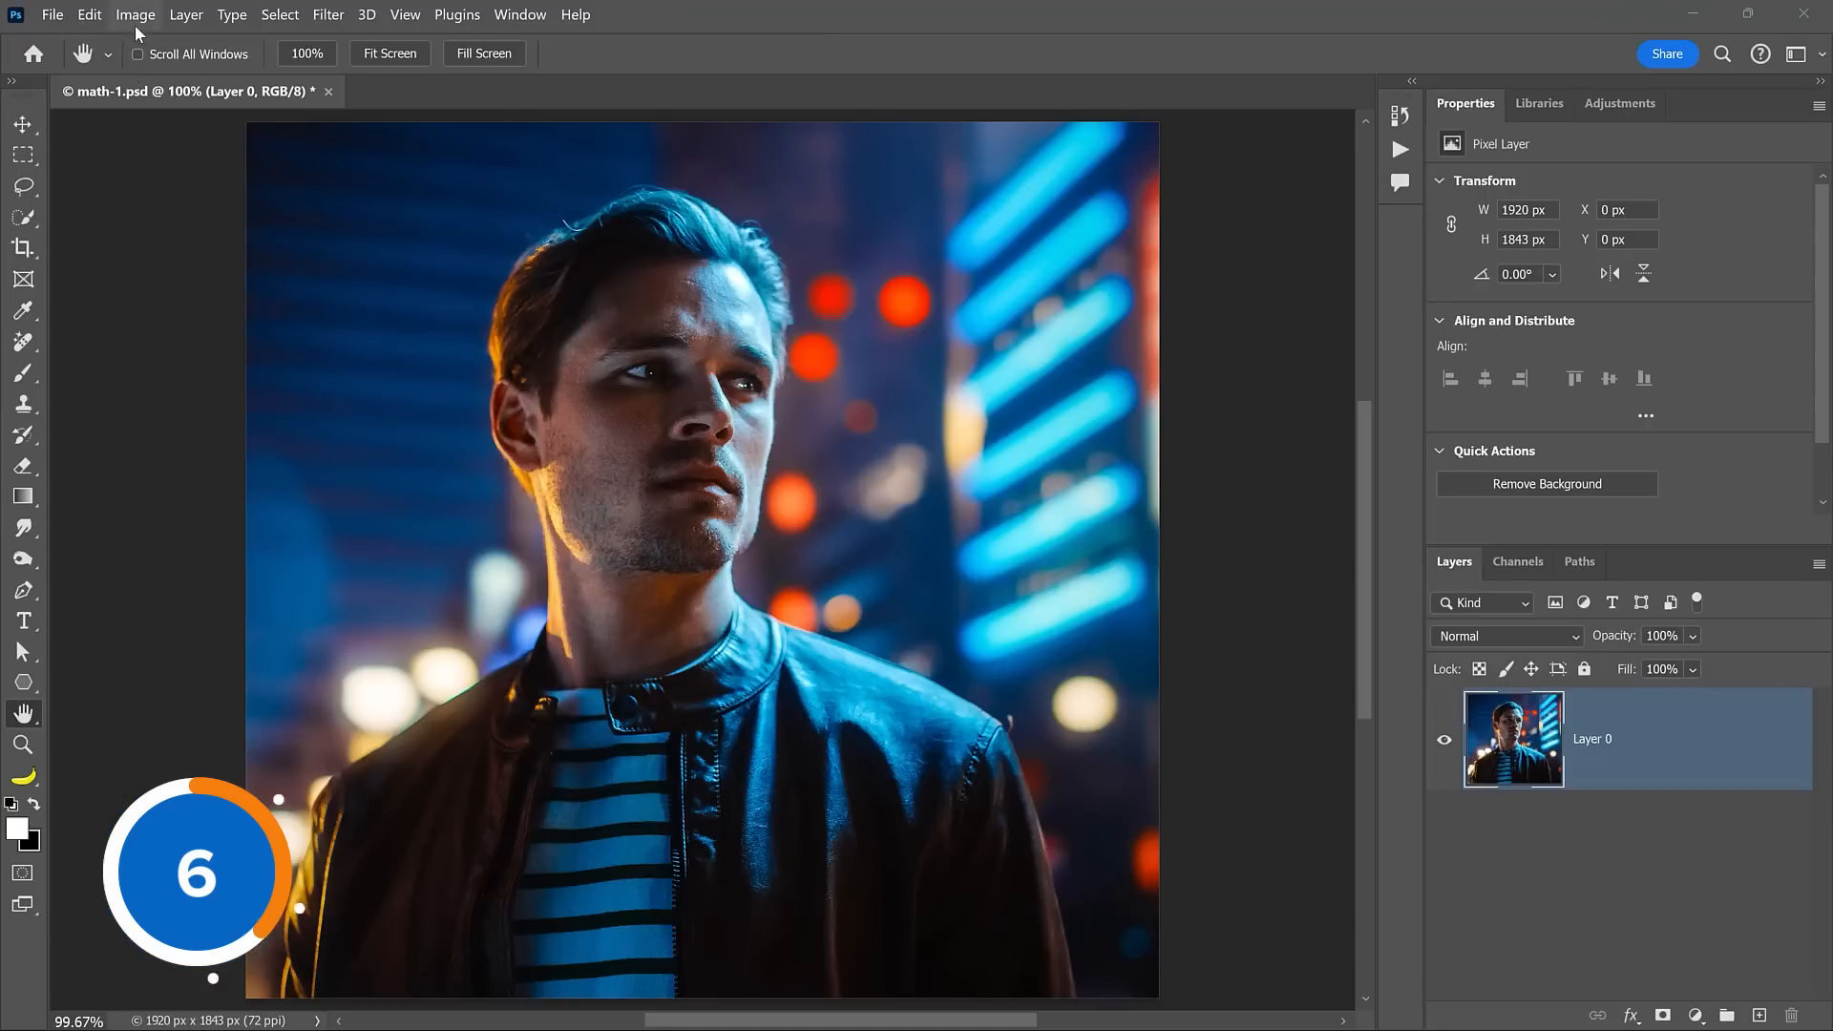
Step: Set the new canvas width of math-1.psd to 1920*4/3 pixels
click(136, 17)
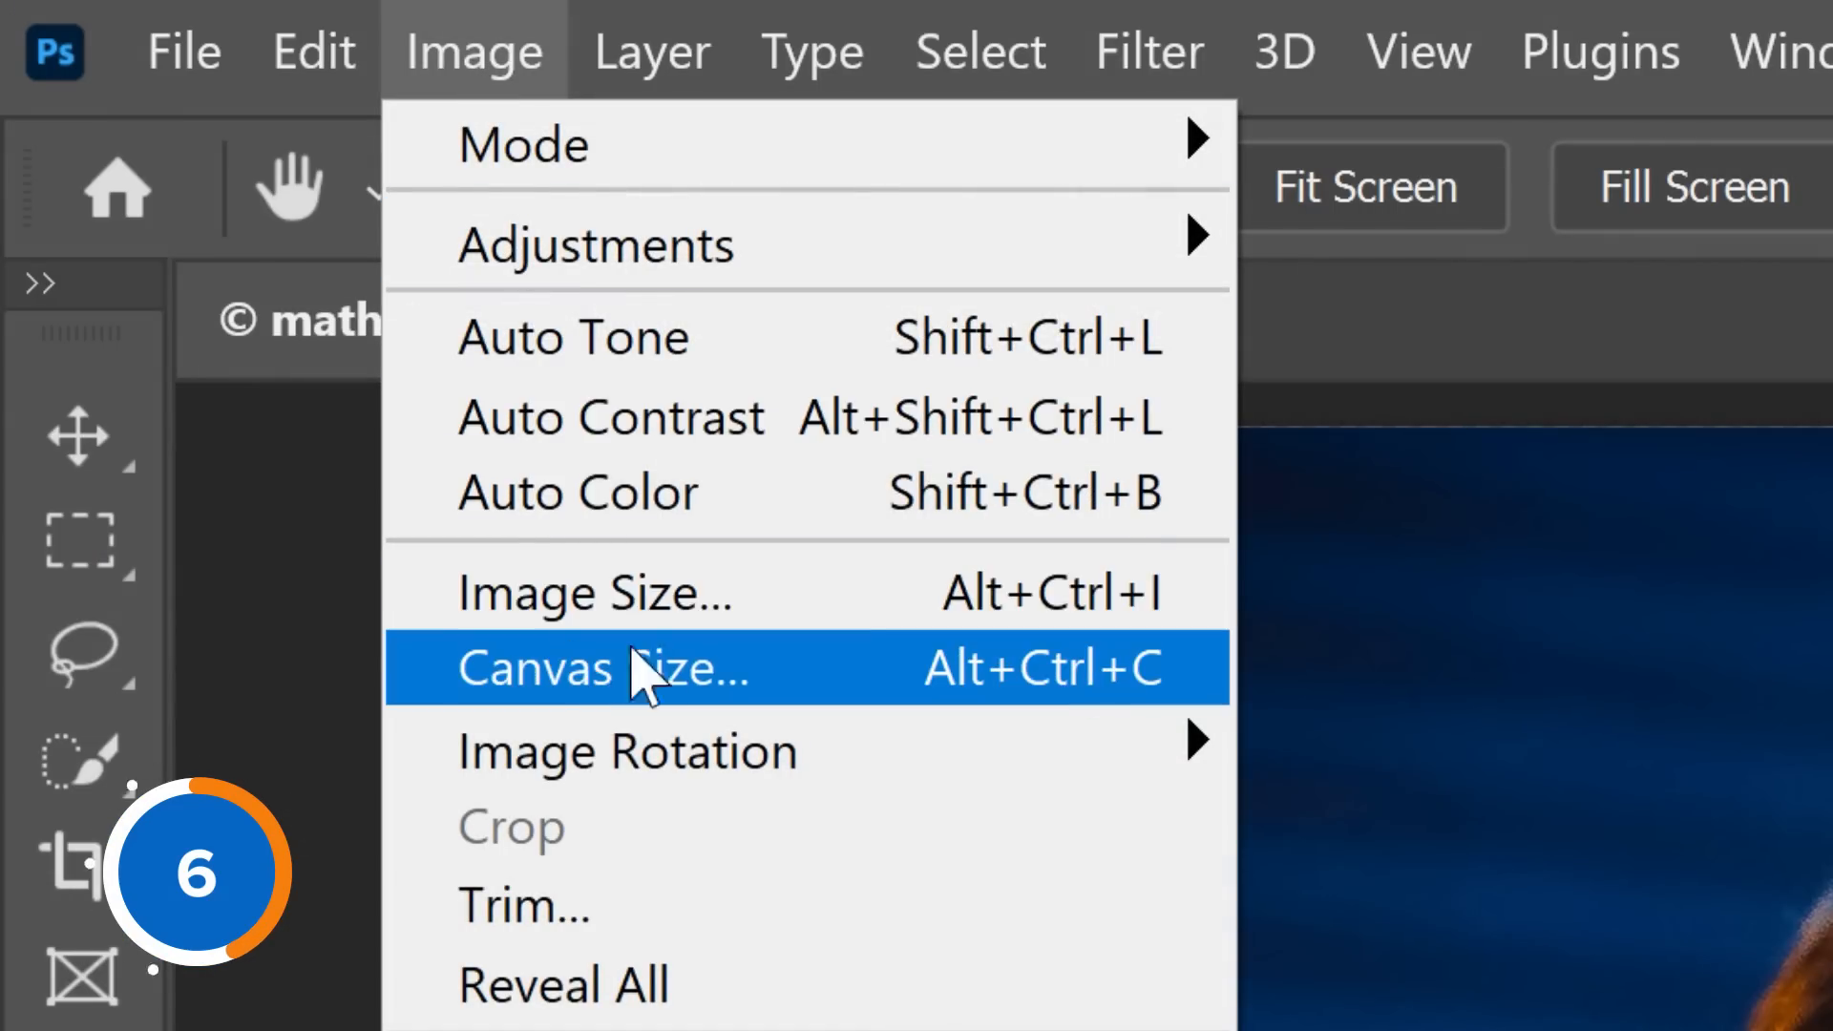
click(871, 660)
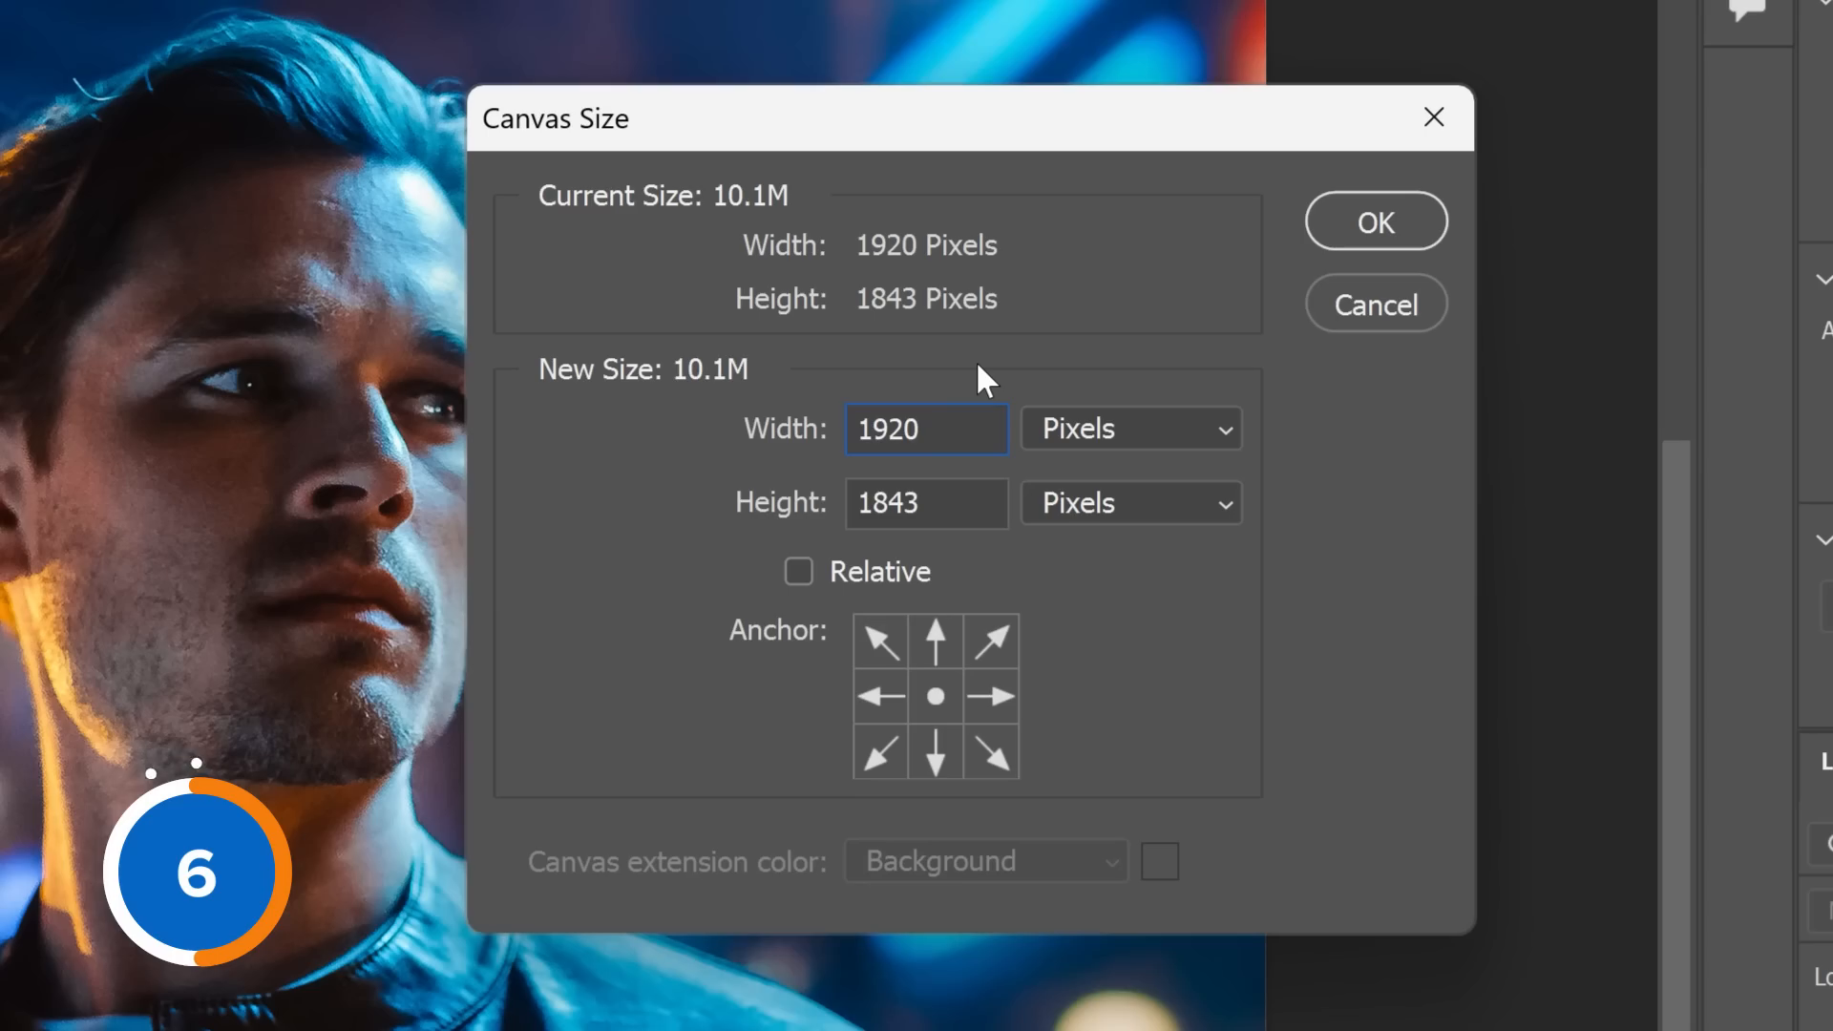
text(*)
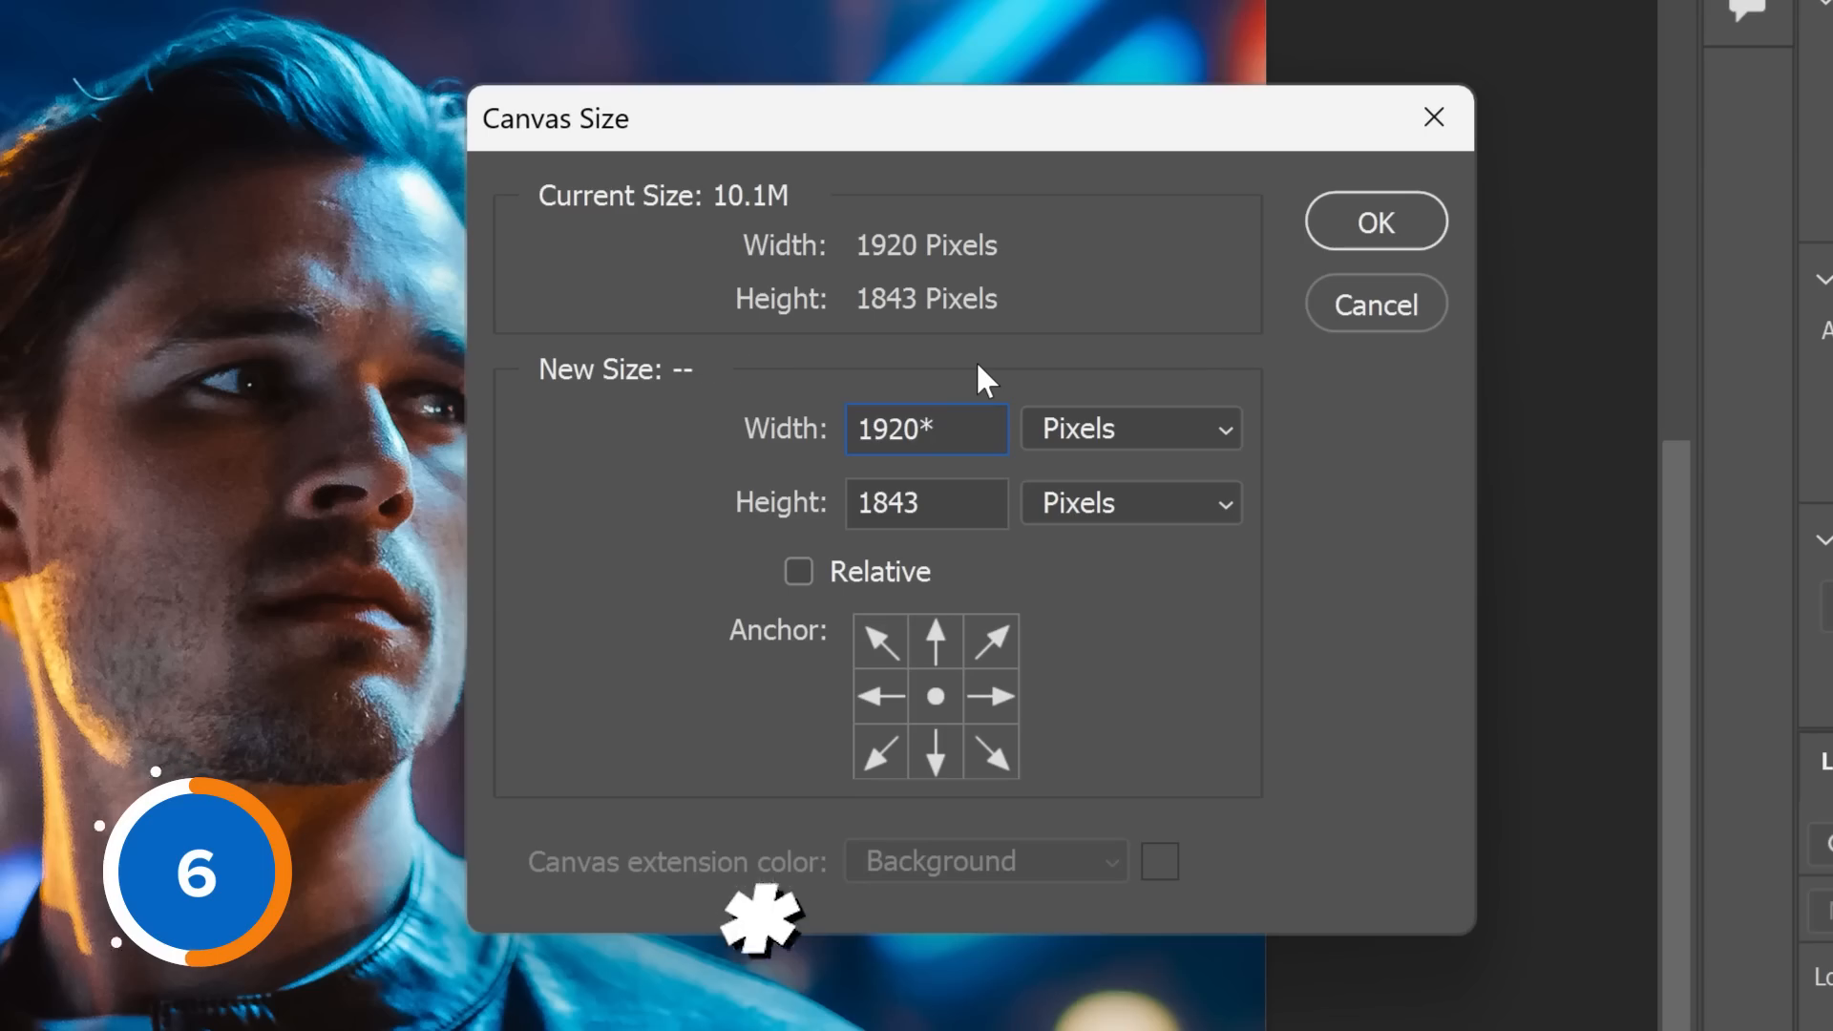
text(4/3)
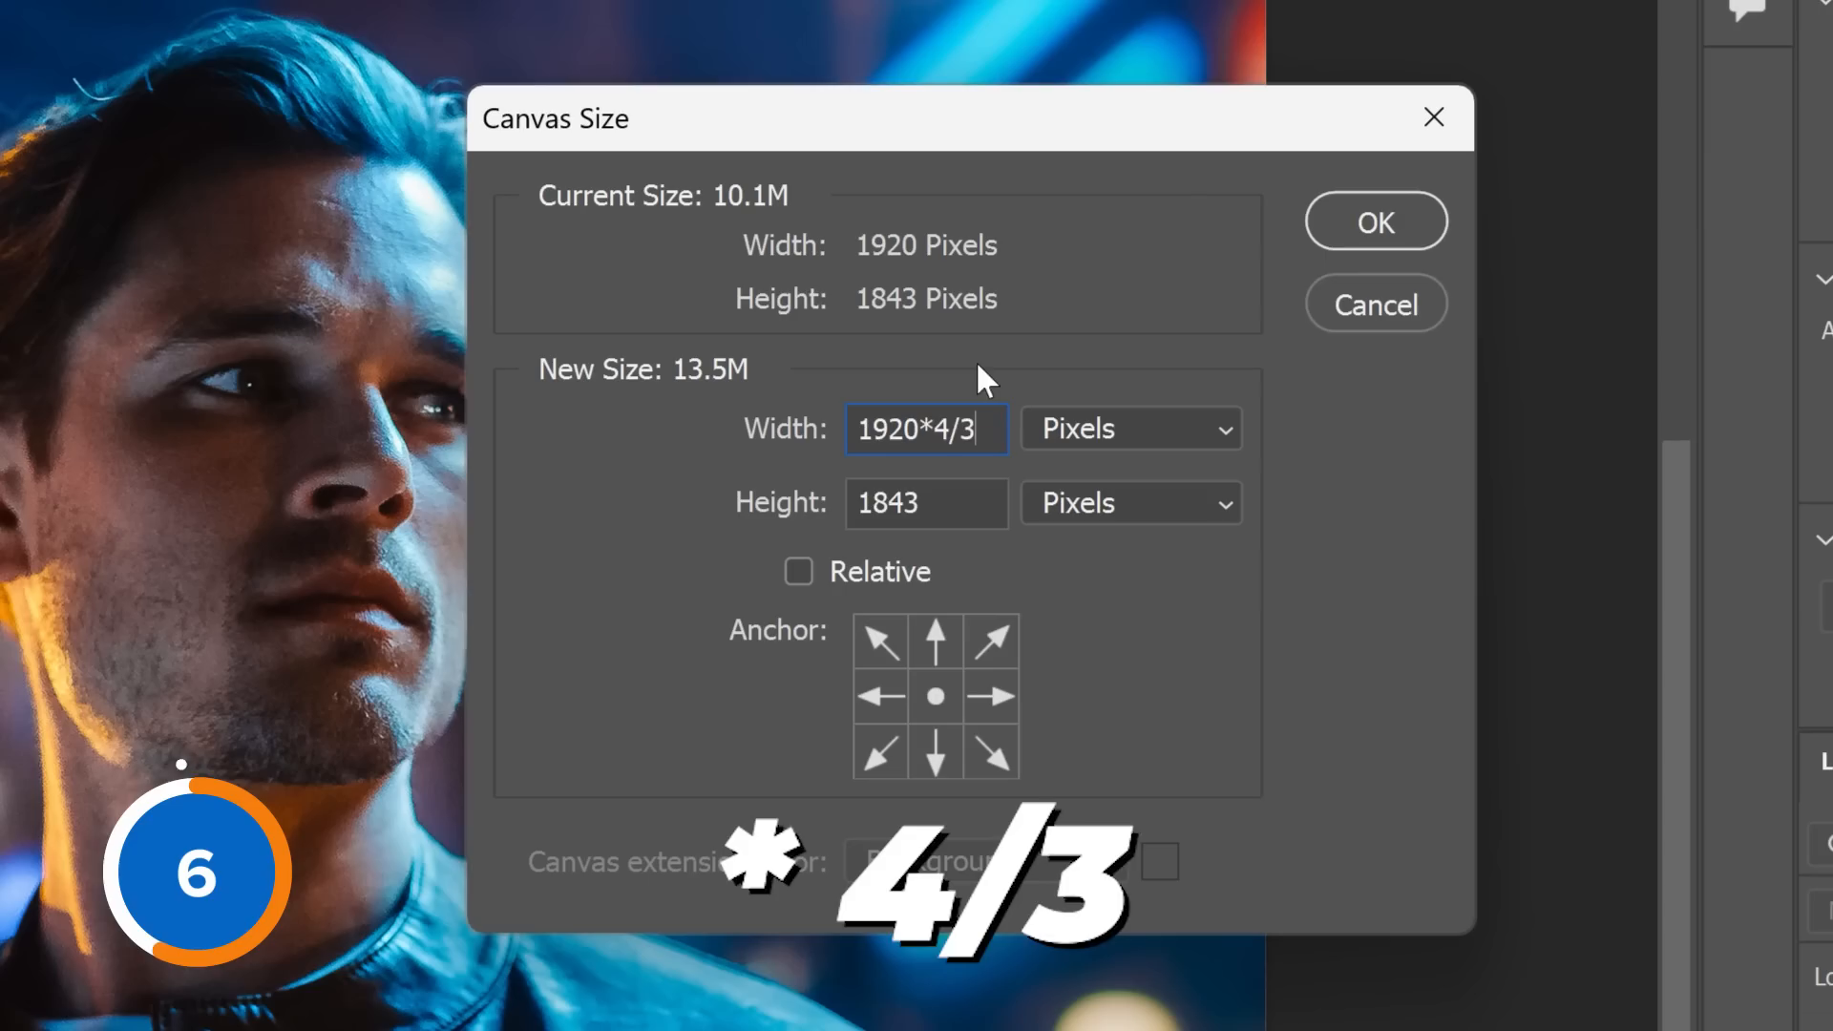
click(993, 516)
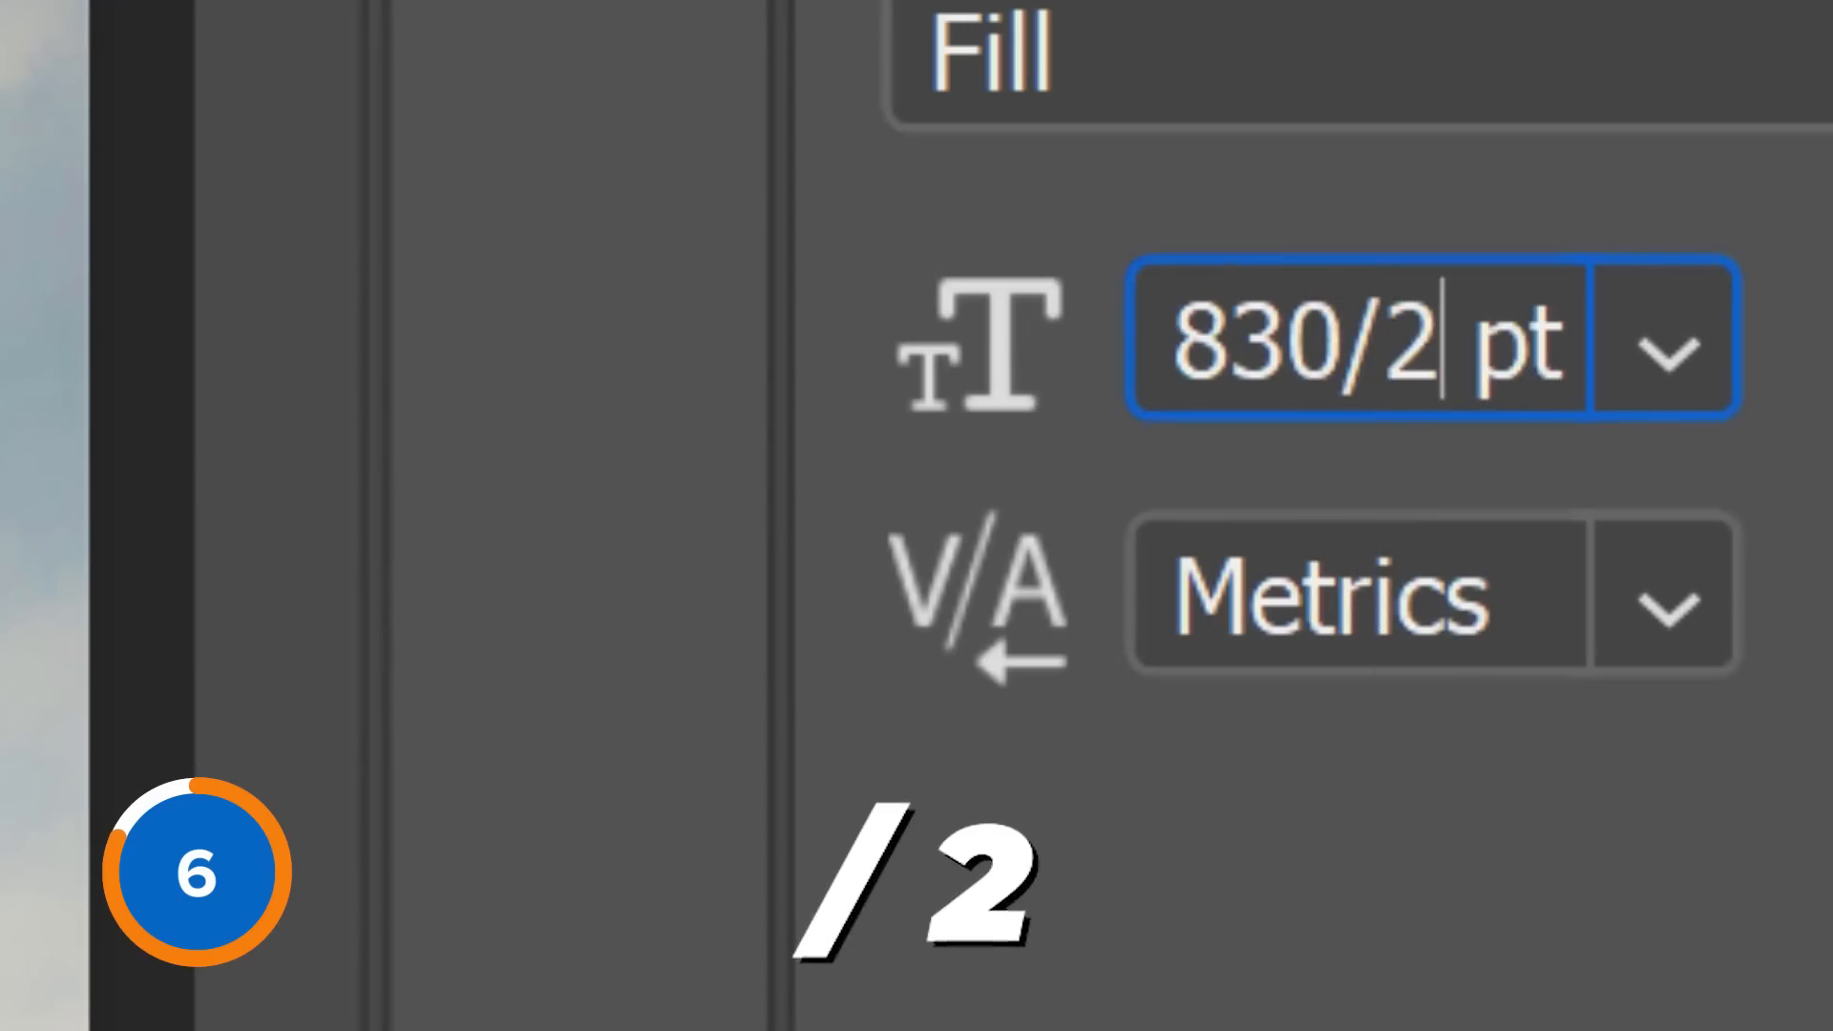
Step: Set the PARIS text size to 830/2 pt and move the text up into the sky over the tower's right side
key(Return)
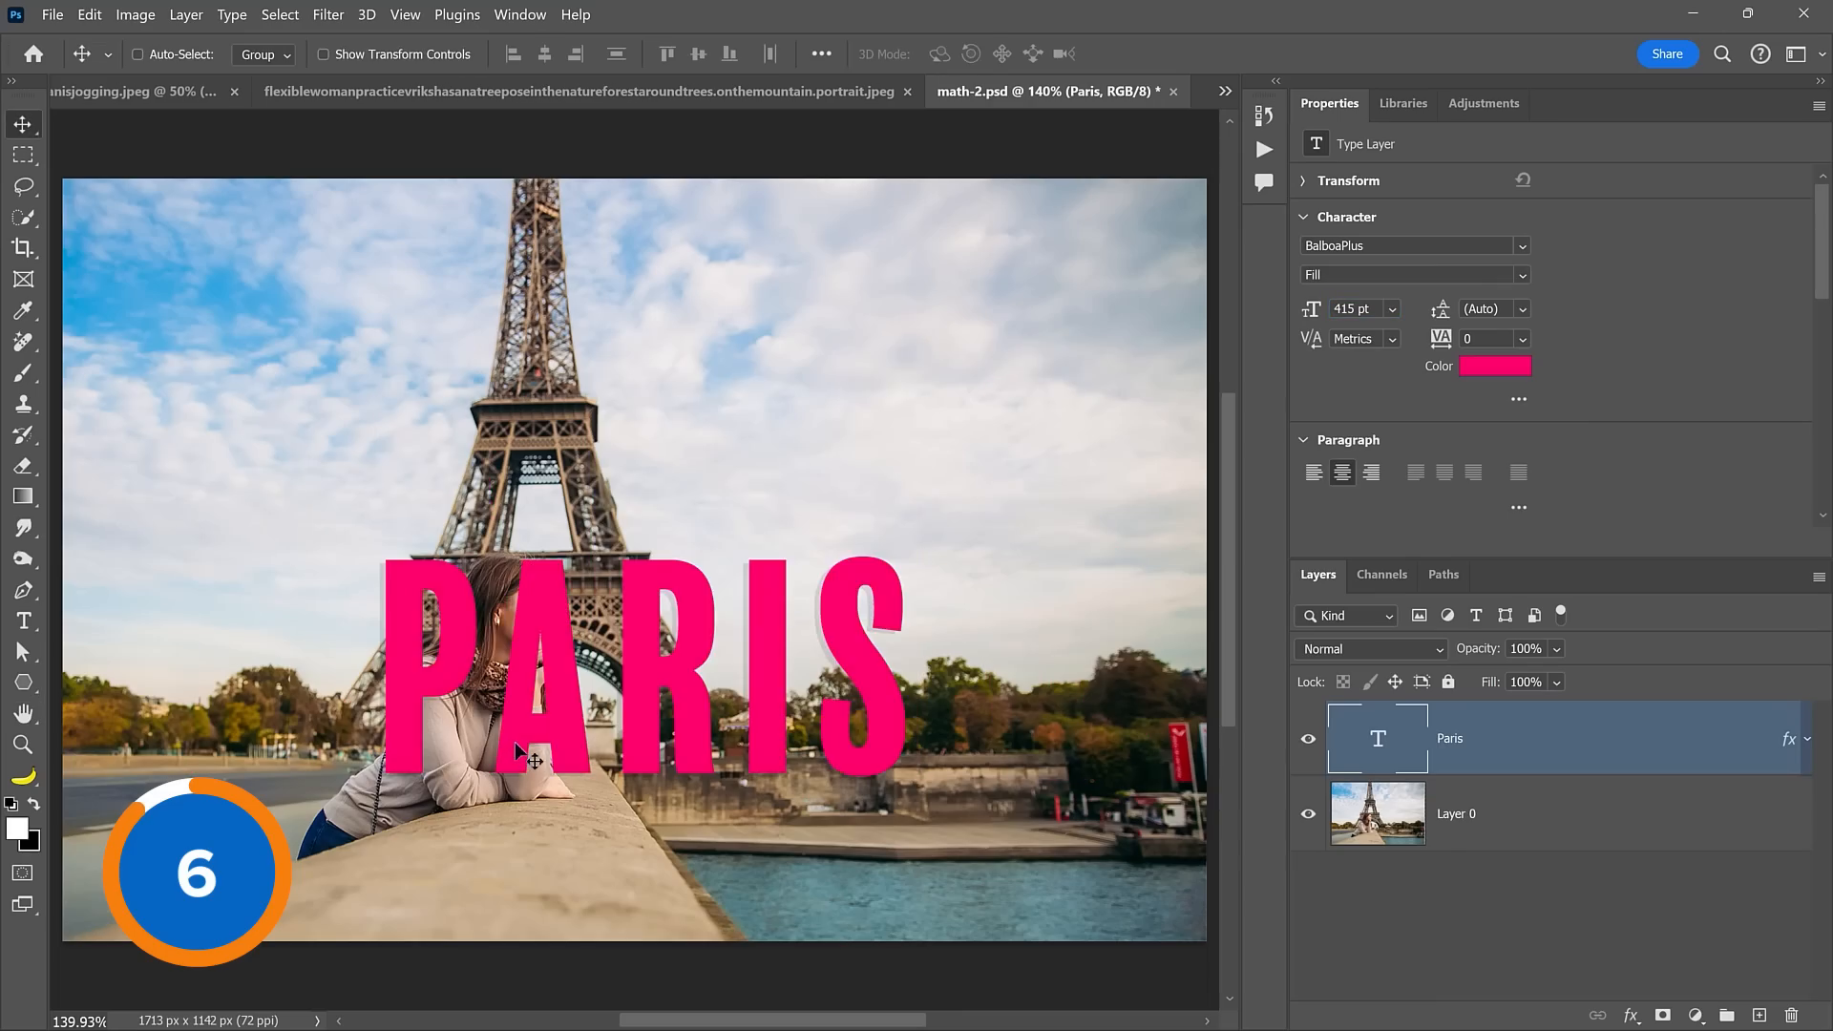
drag(520, 756, 773, 435)
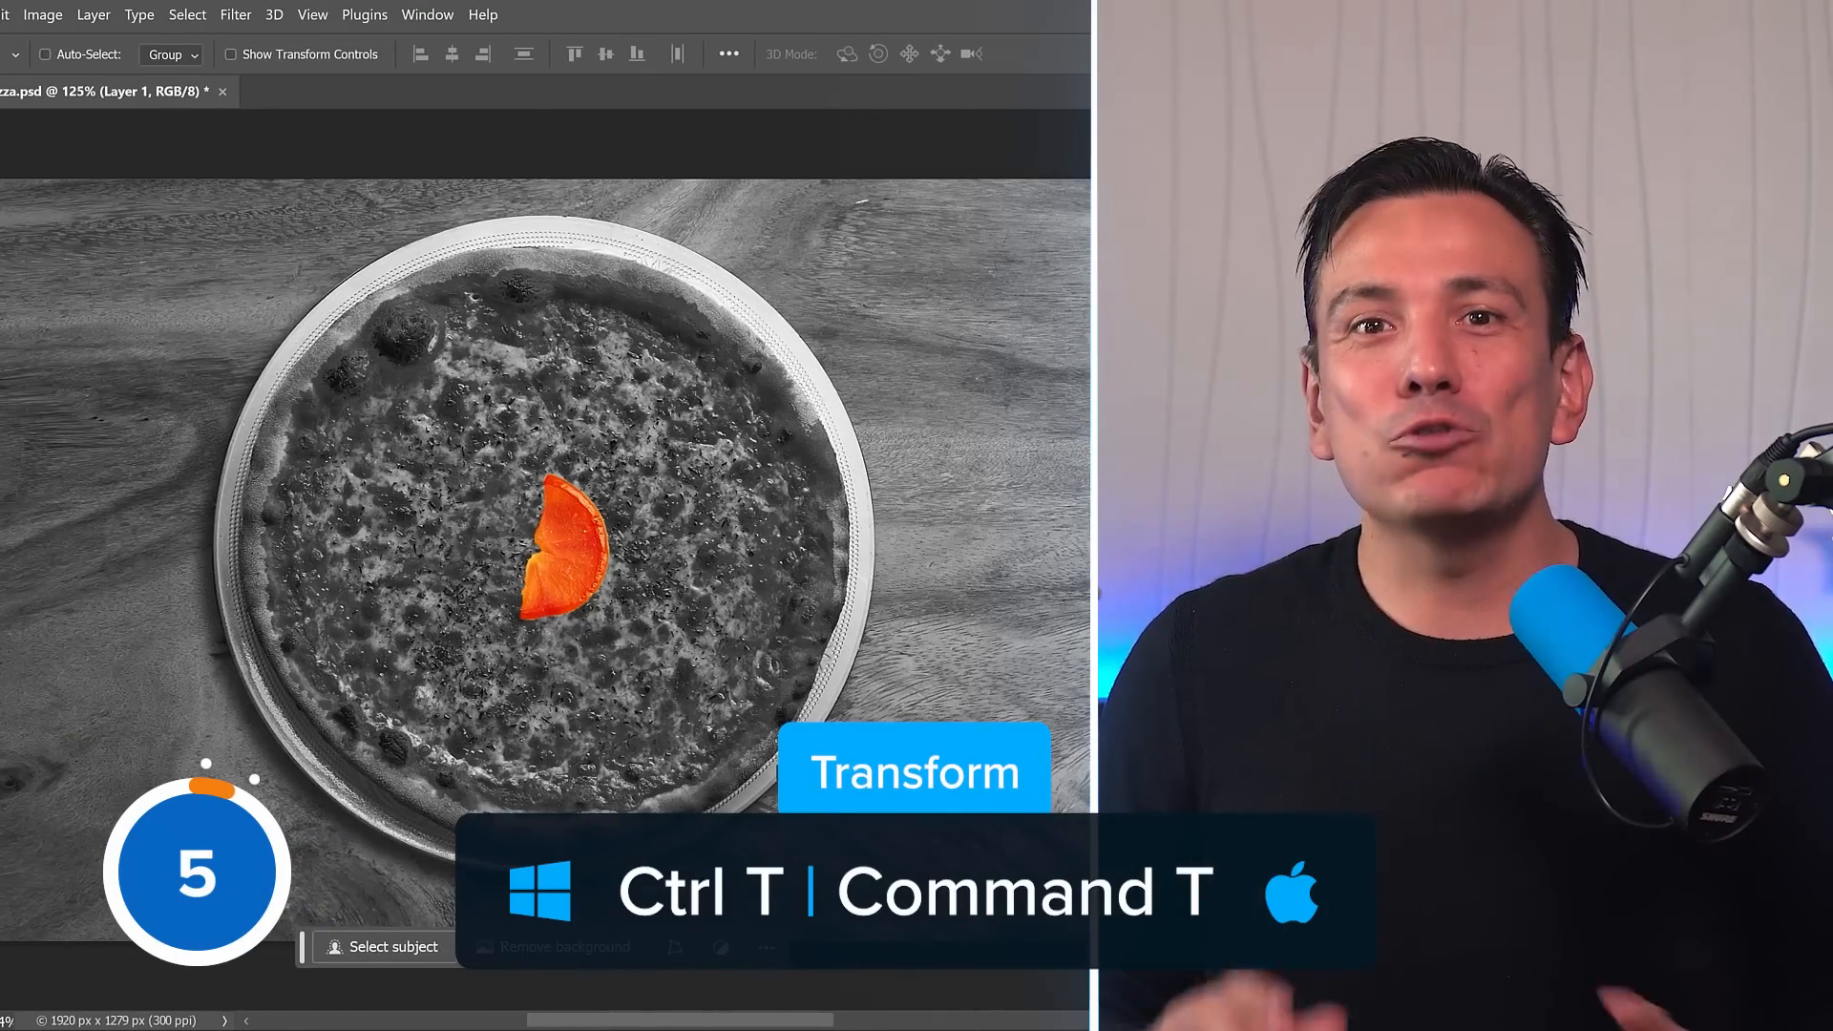
Step: Scale the orange slice on Layer 1 to 110% and rotate it around the pizza with Free Transform
key(ctrl+t)
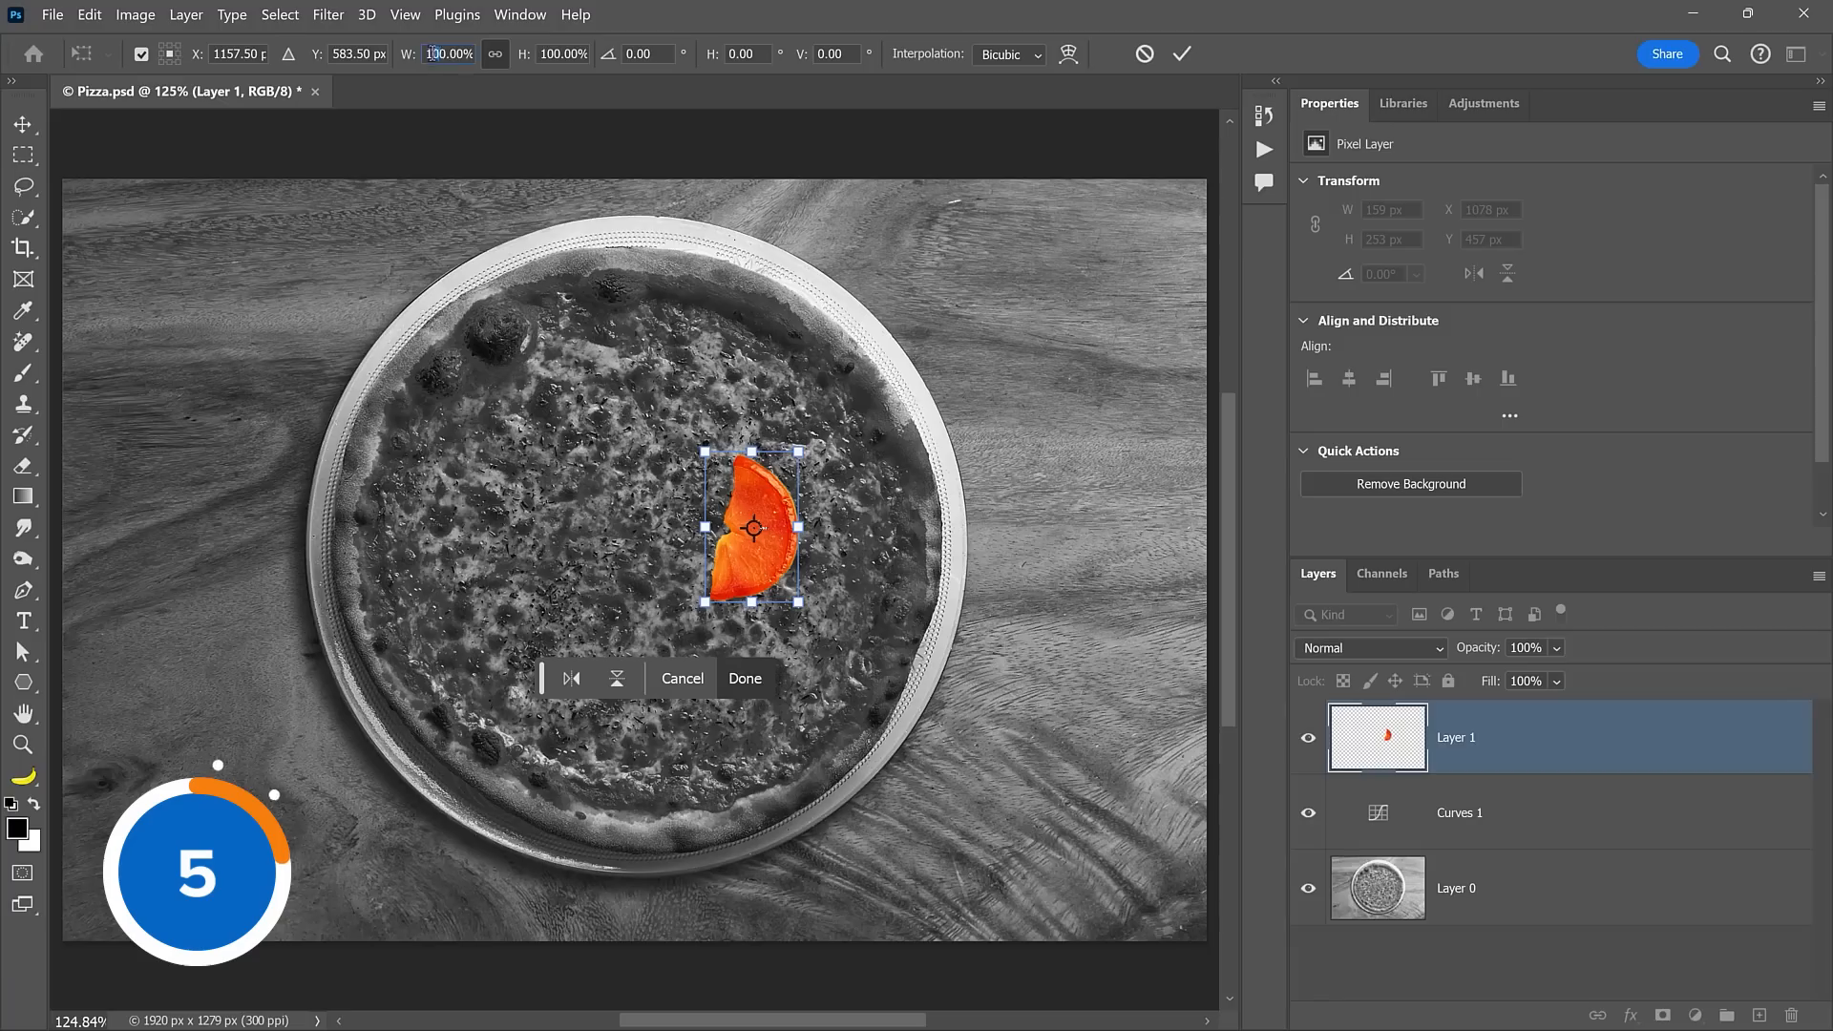
drag(443, 52, 437, 50)
text(110)
key(Tab)
key(Tab)
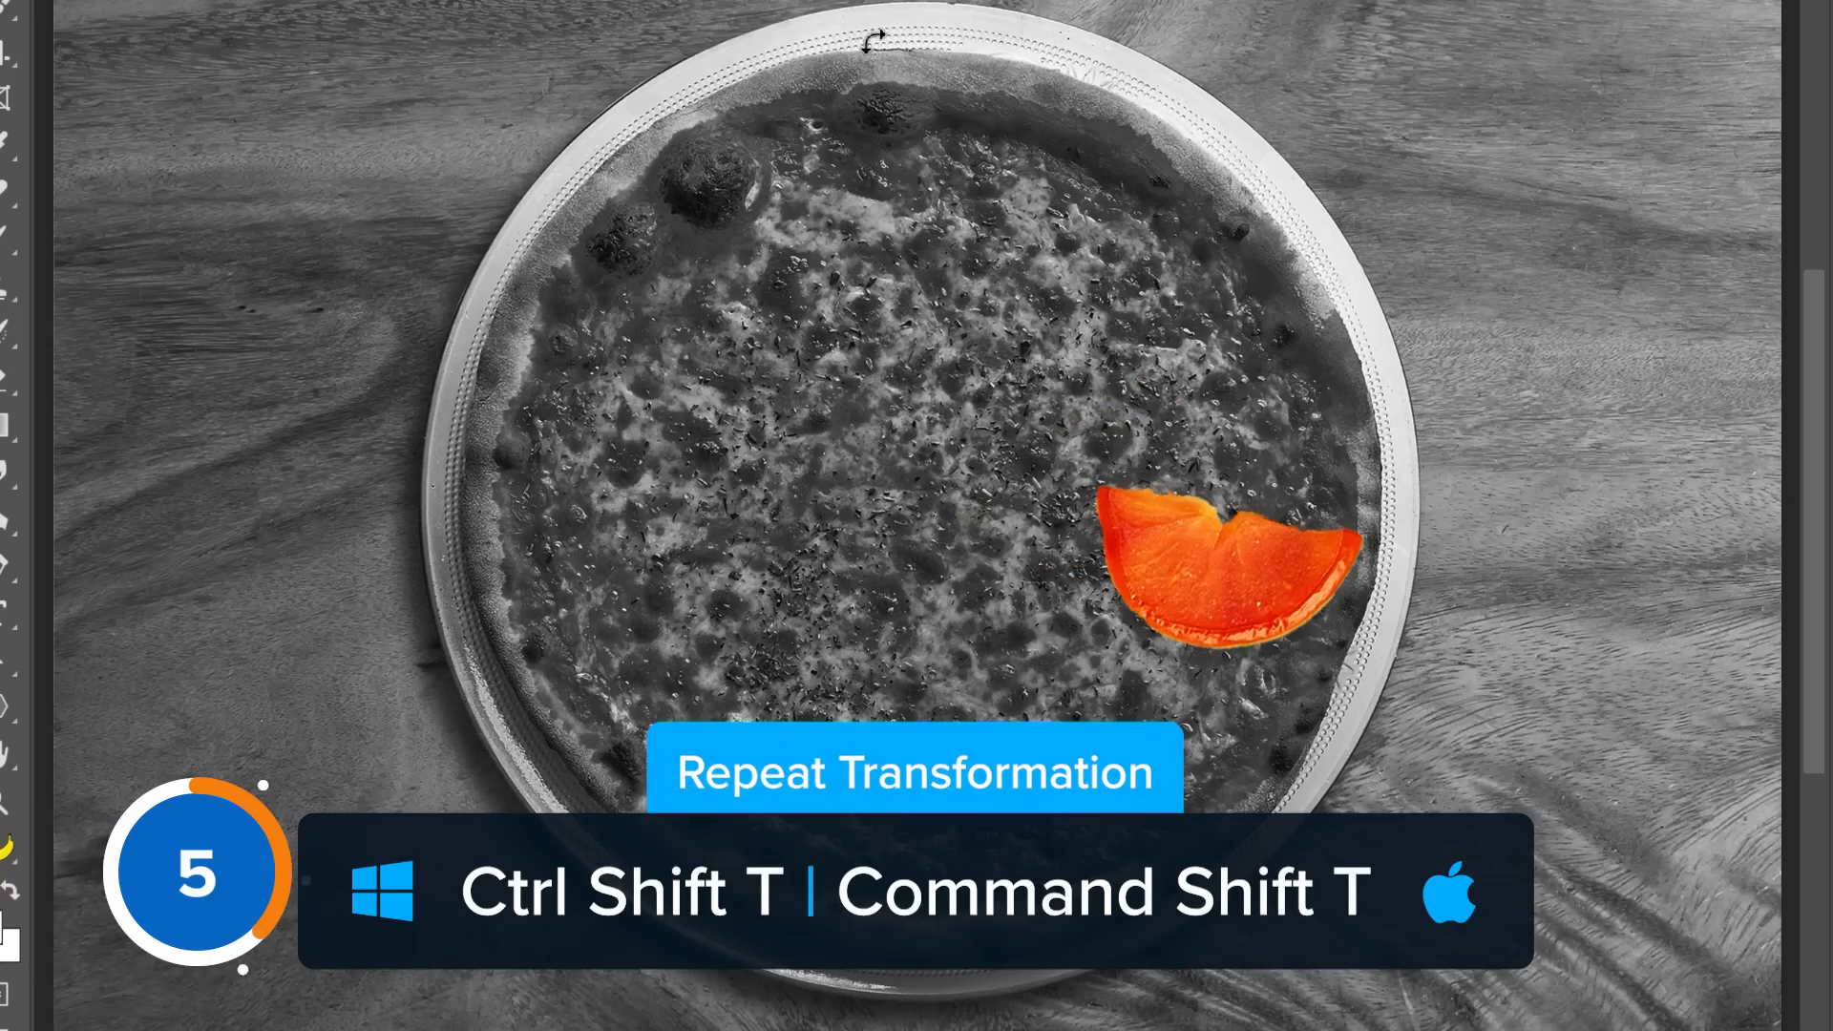
Step: Repeat the transformation on the orange slice and create several duplicates that each grow and rotate further around the pizza
key(ctrl+shift+t)
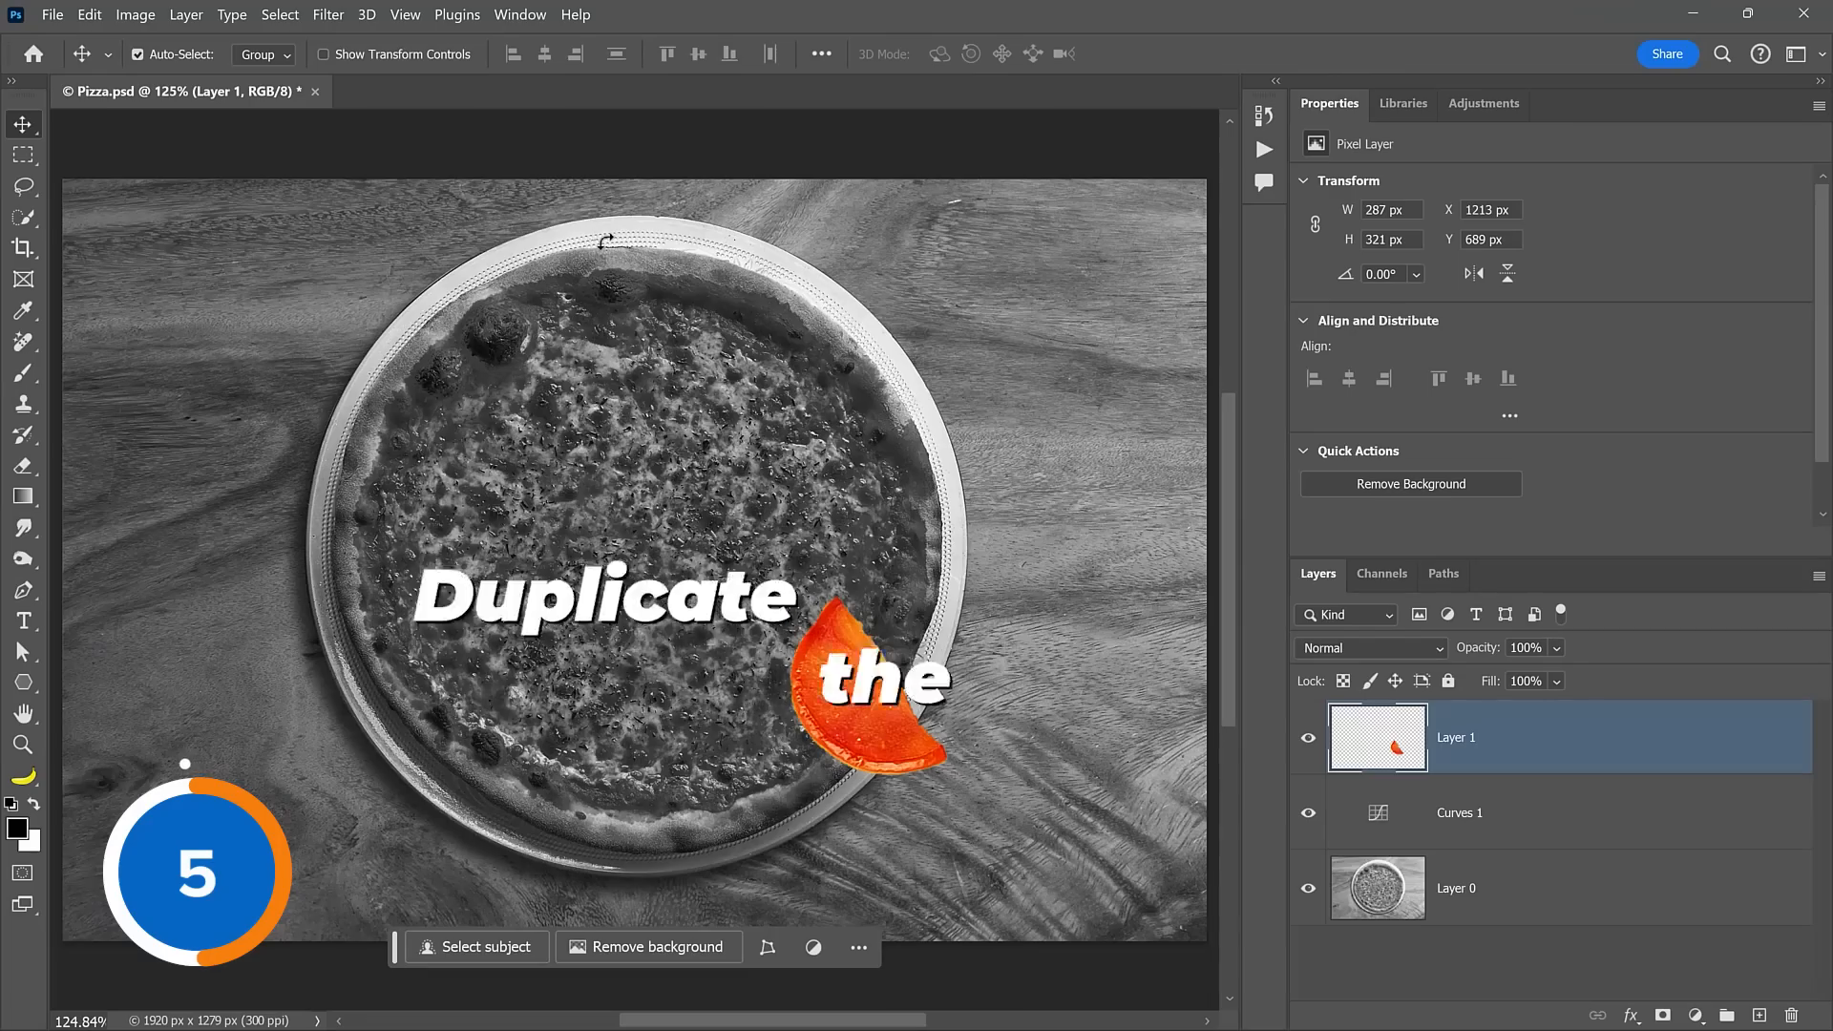
key(ctrl+alt+shift+t)
key(ctrl+alt+shift+t)
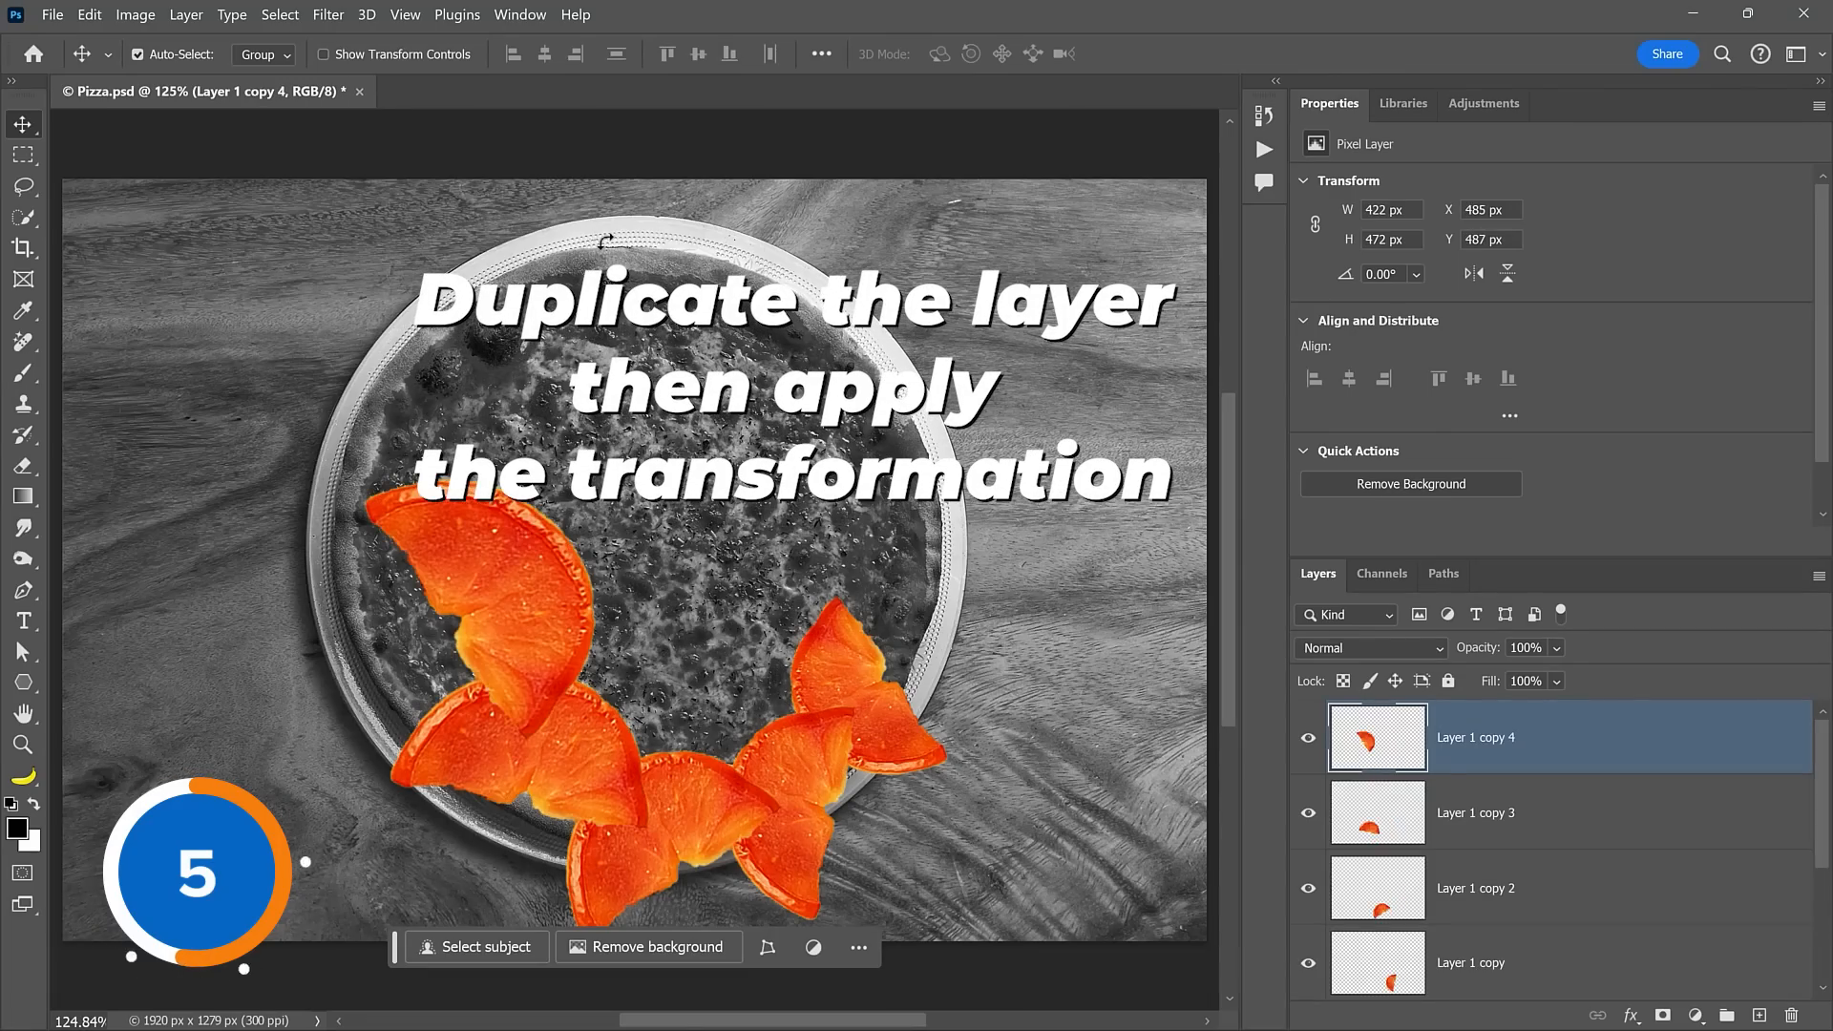
key(ctrl+alt+shift+t)
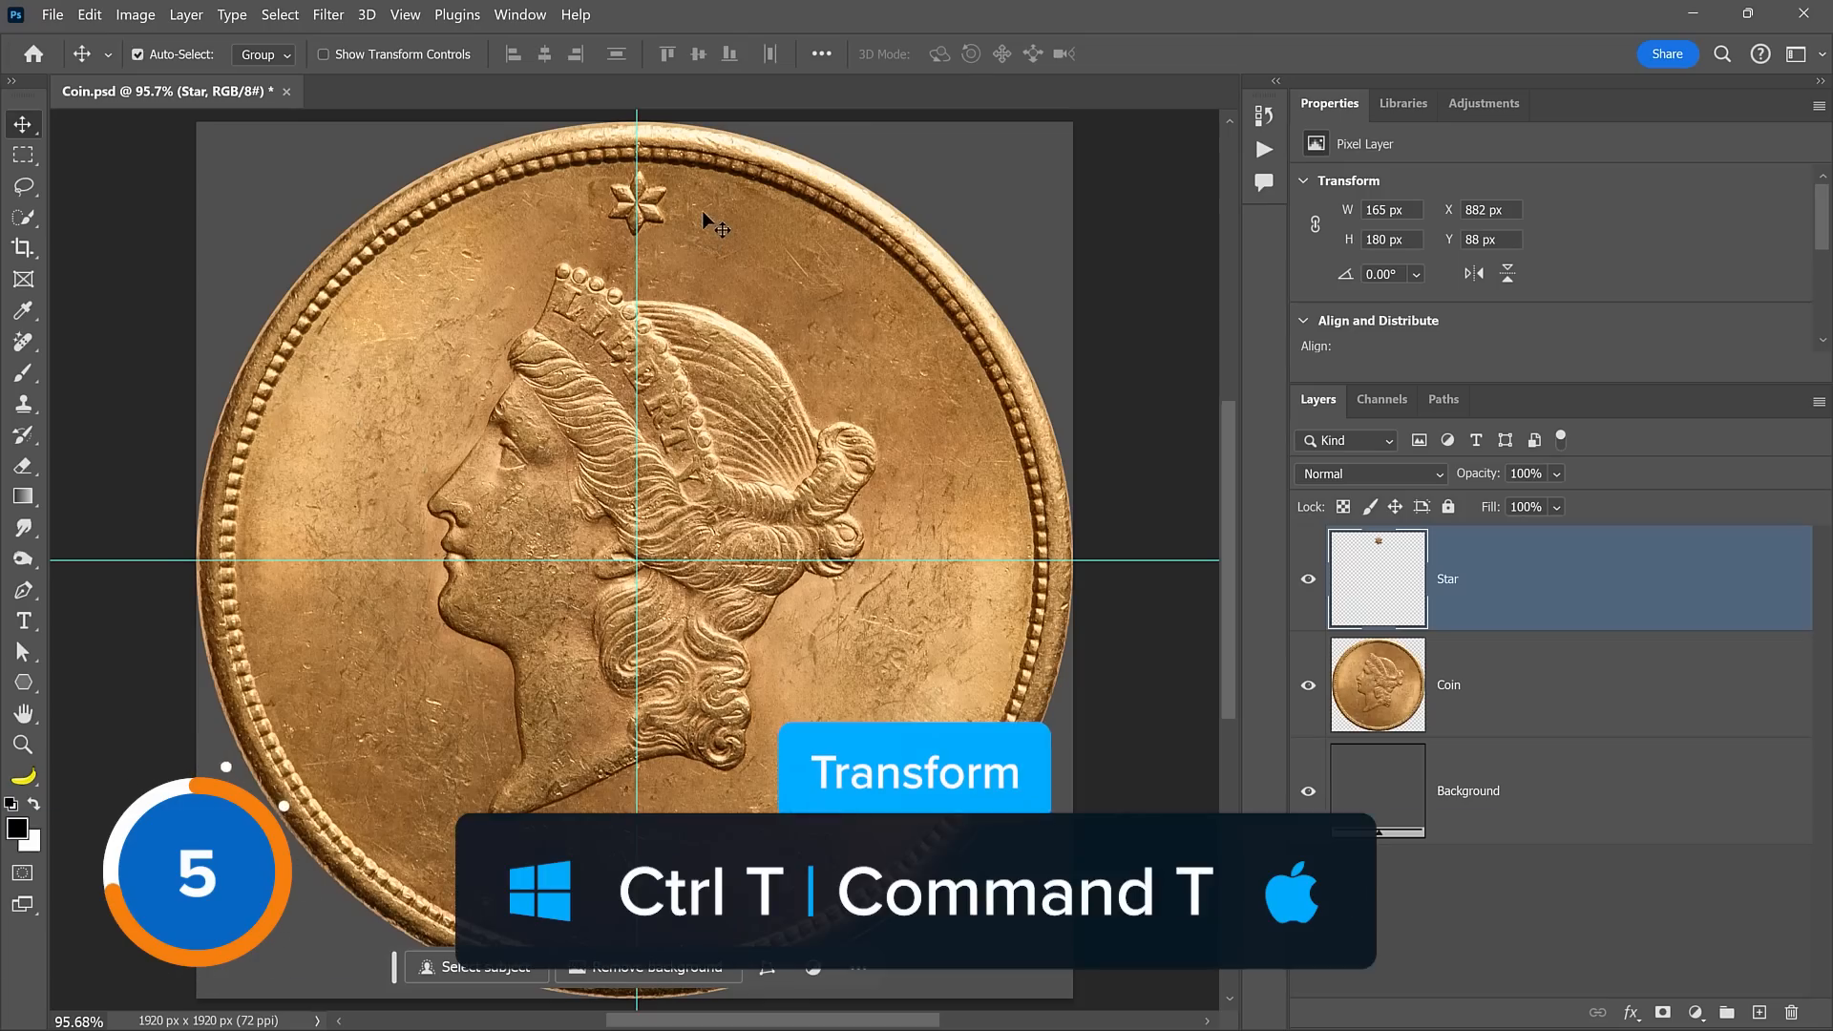
Step: Rotate the star by 360/15 degrees around the coin's centre by placing the transform reference point on the guide intersection
drag(637, 203, 635, 303)
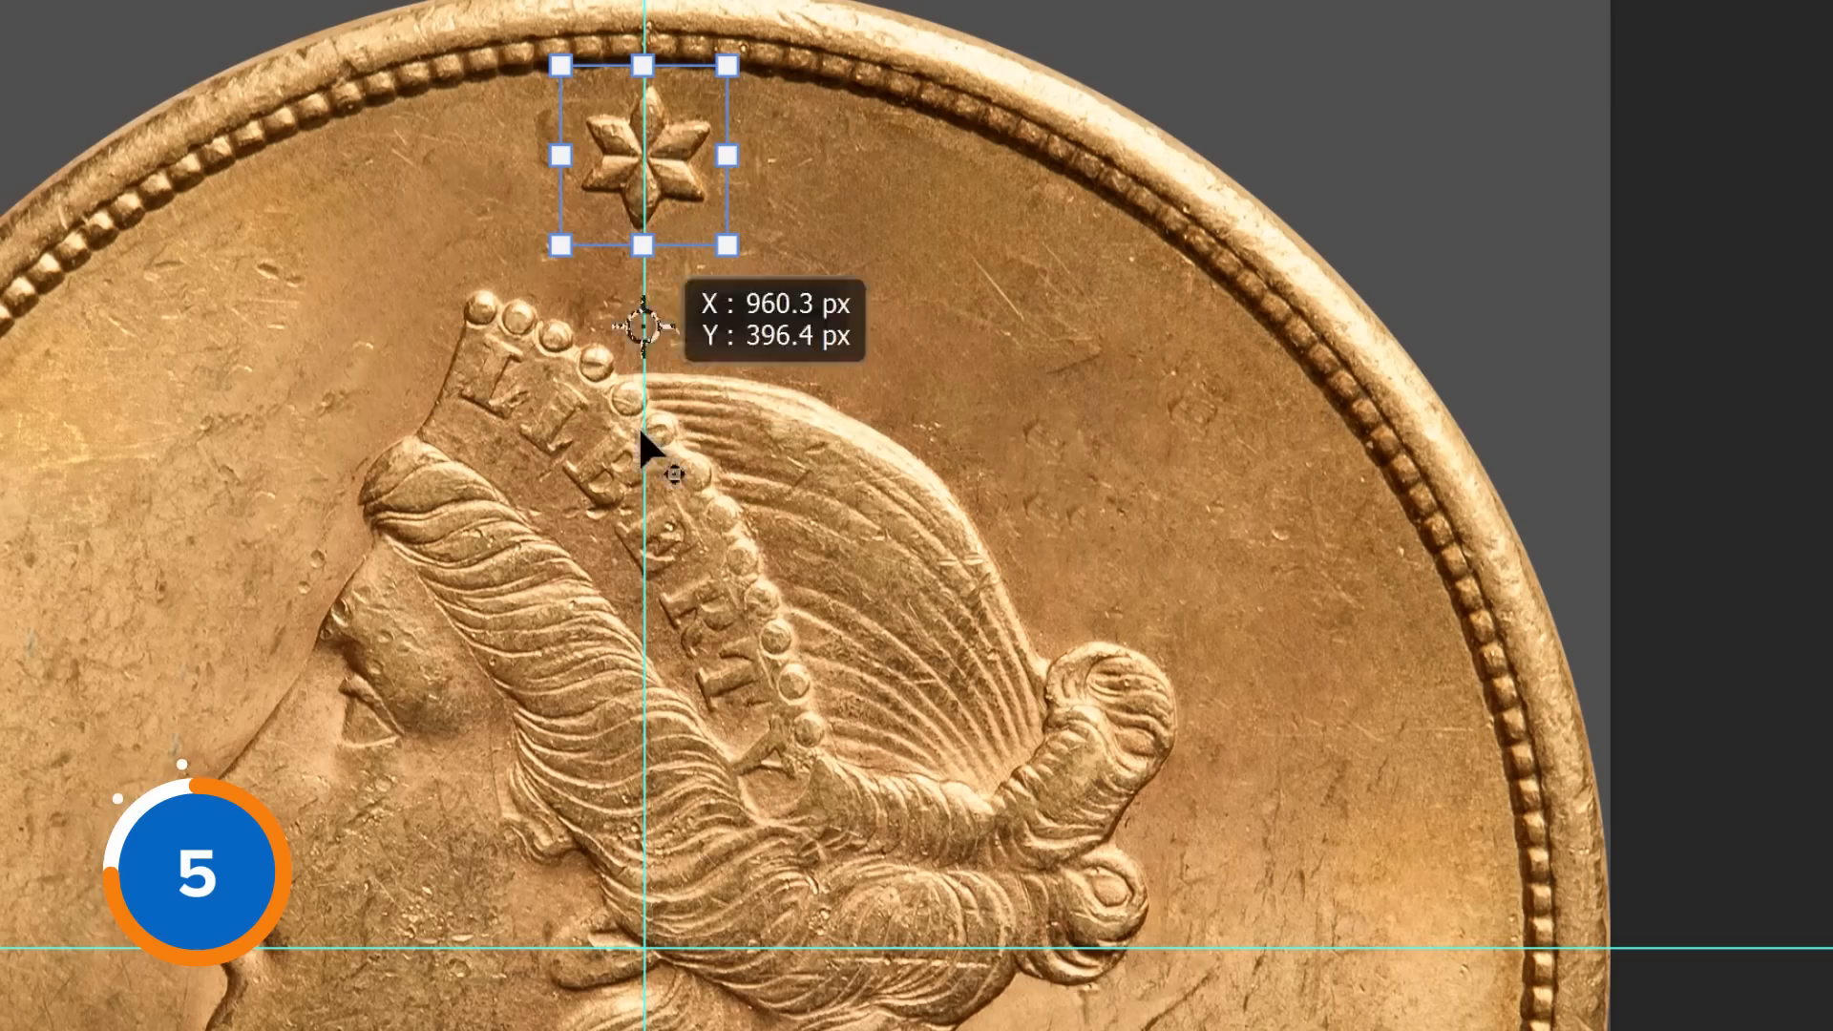
drag(647, 910, 643, 962)
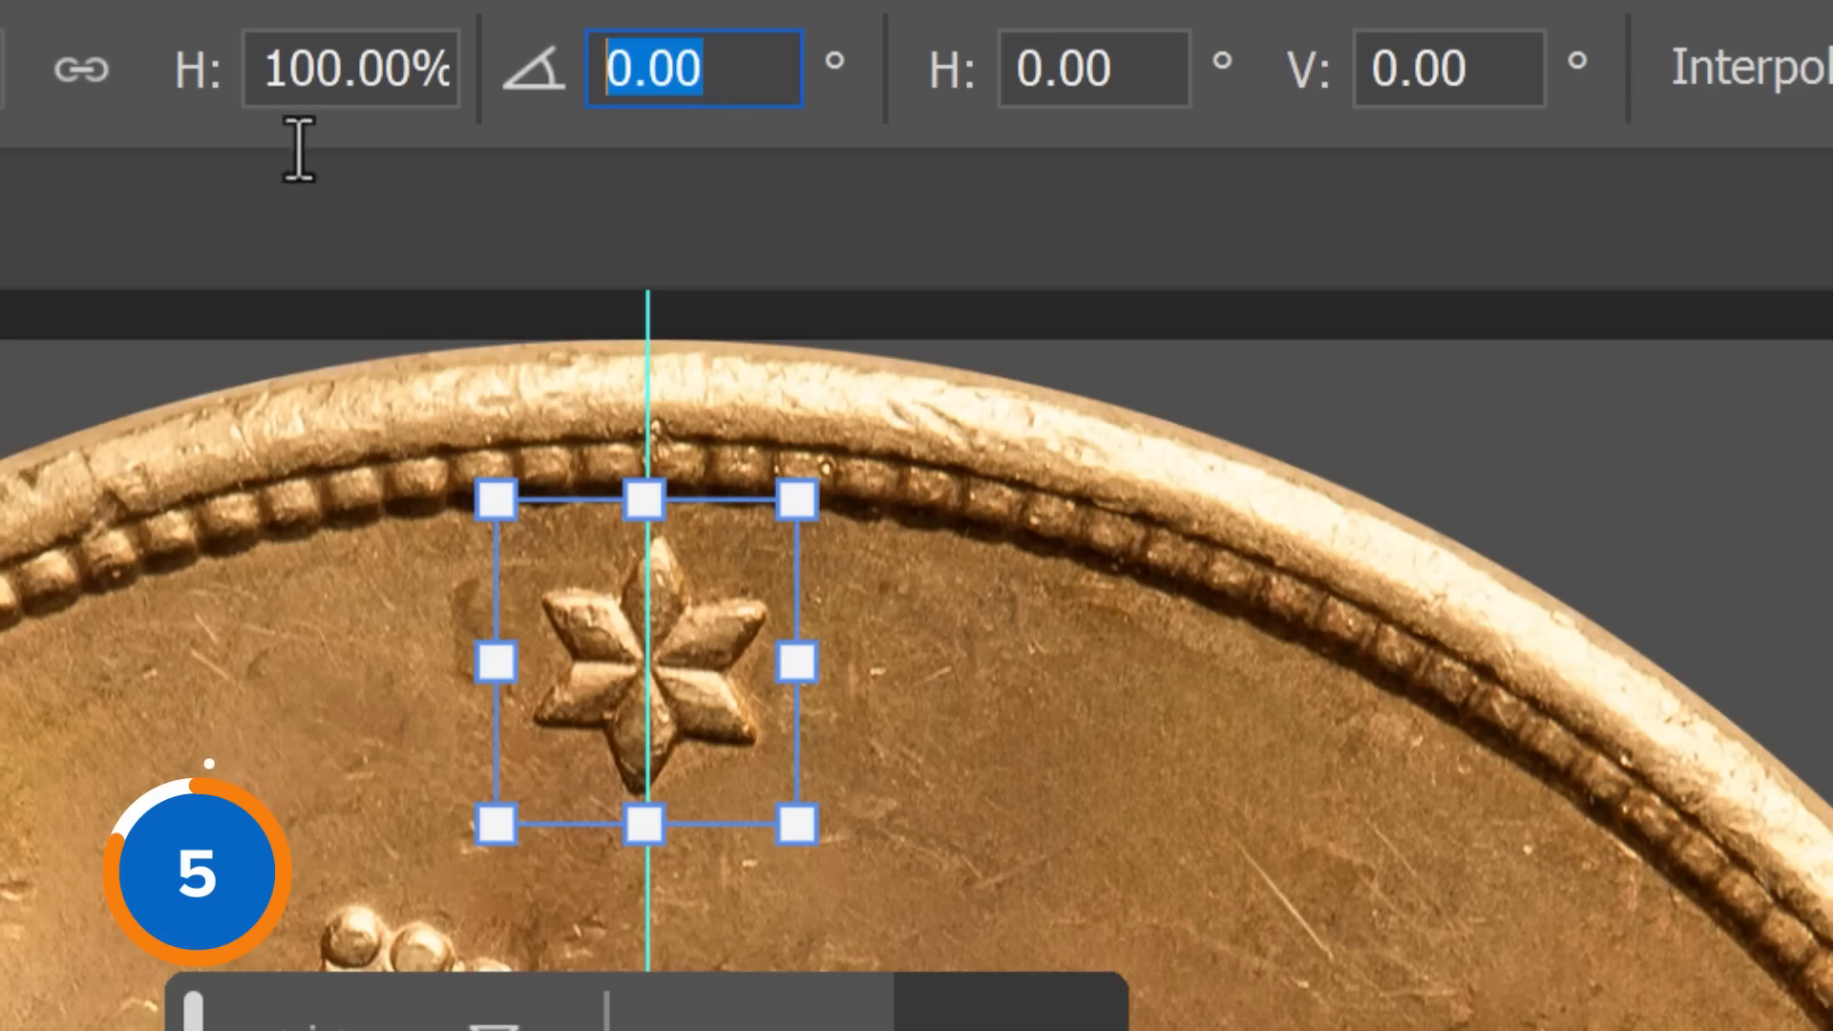
text(360/15)
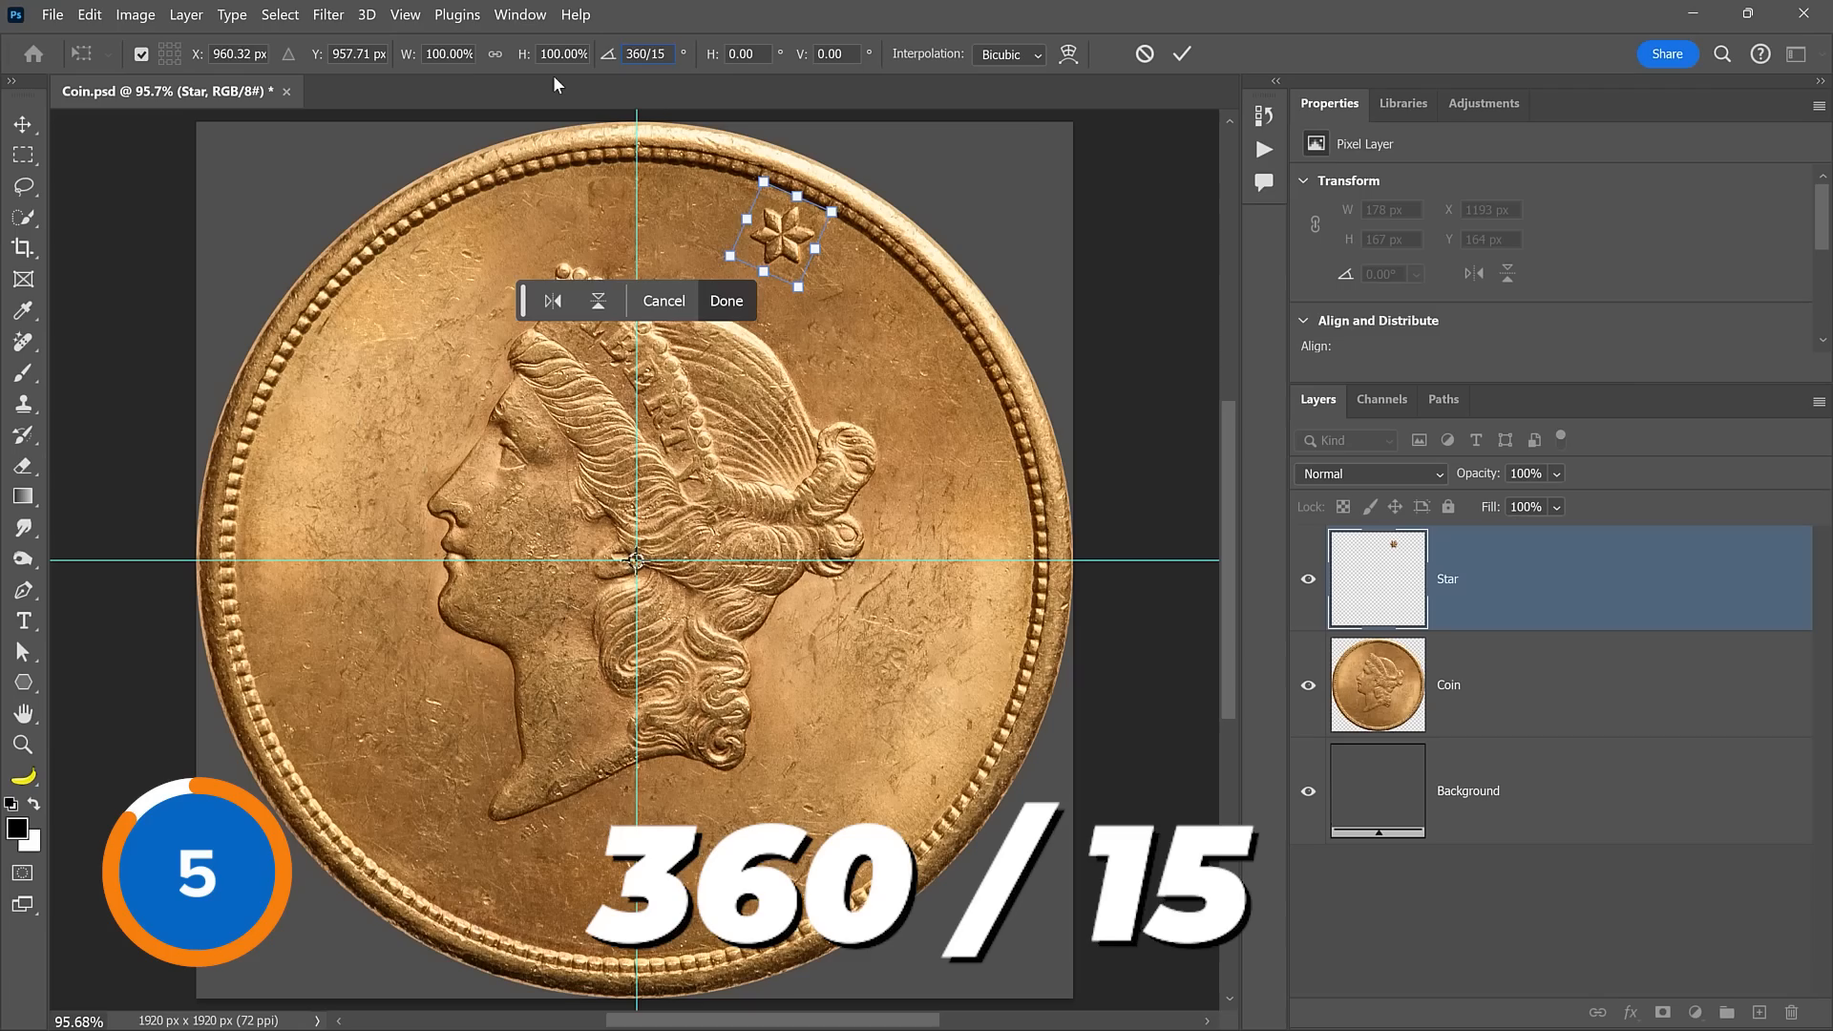
key(Return)
key(Return)
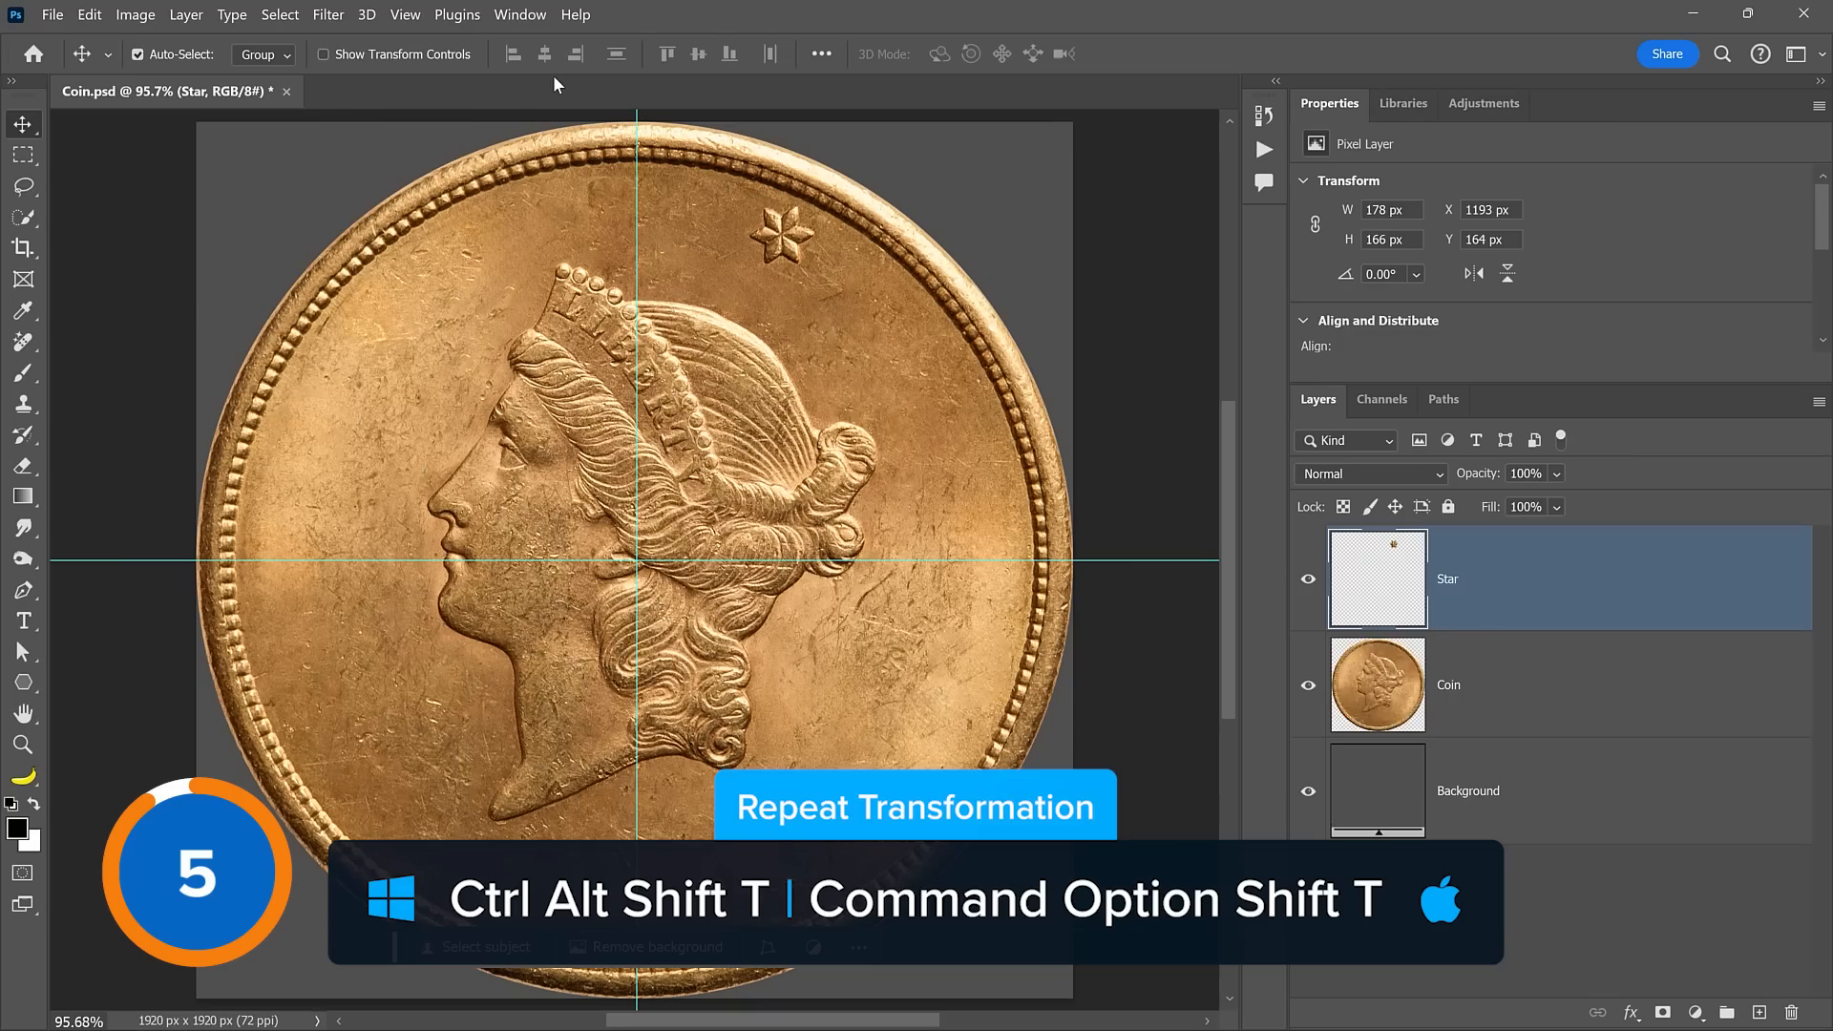
Step: Duplicate the star with the repeated rotation to build a ring of evenly spaced stars around the coin
key(ctrl+alt+shift+t)
key(ctrl+alt+shift+t)
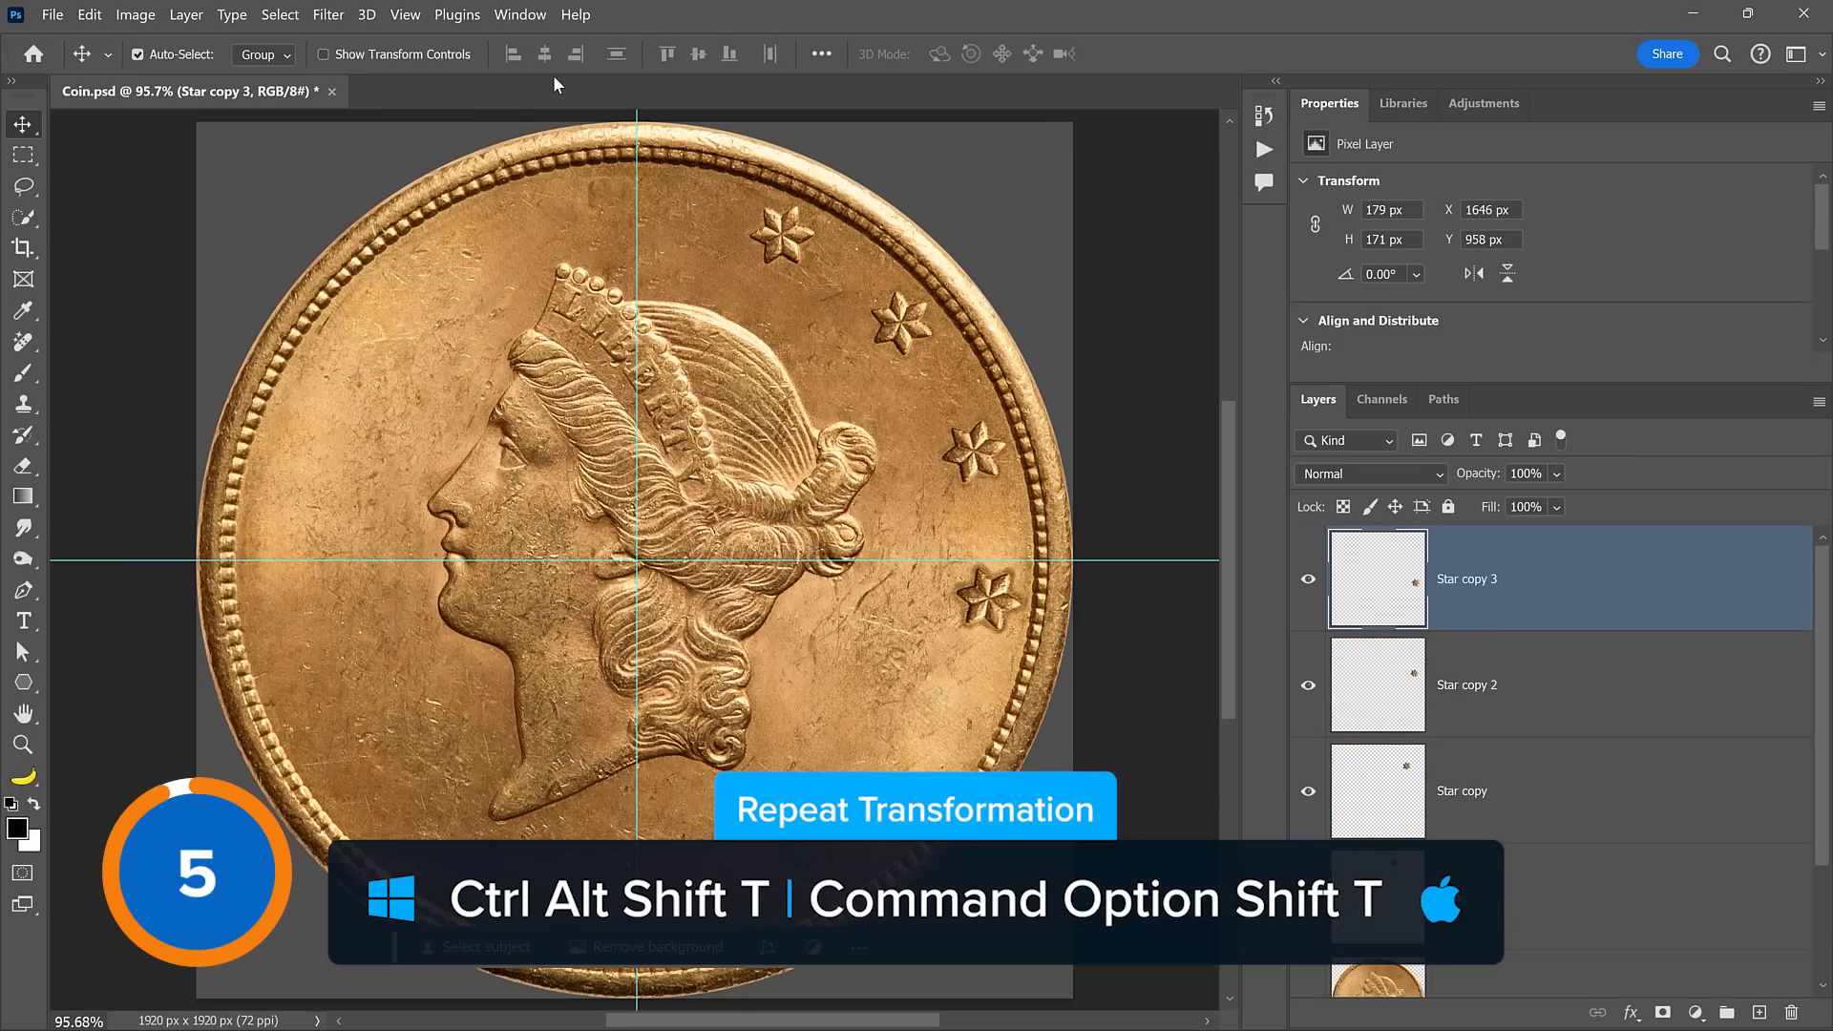
key(ctrl+alt+shift+t)
key(ctrl+alt+shift+t)
key(ctrl+alt+shift+t)
key(ctrl+alt+shift+t)
key(ctrl+alt+shift+t)
key(ctrl+alt+shift+t)
key(ctrl+alt+shift+t)
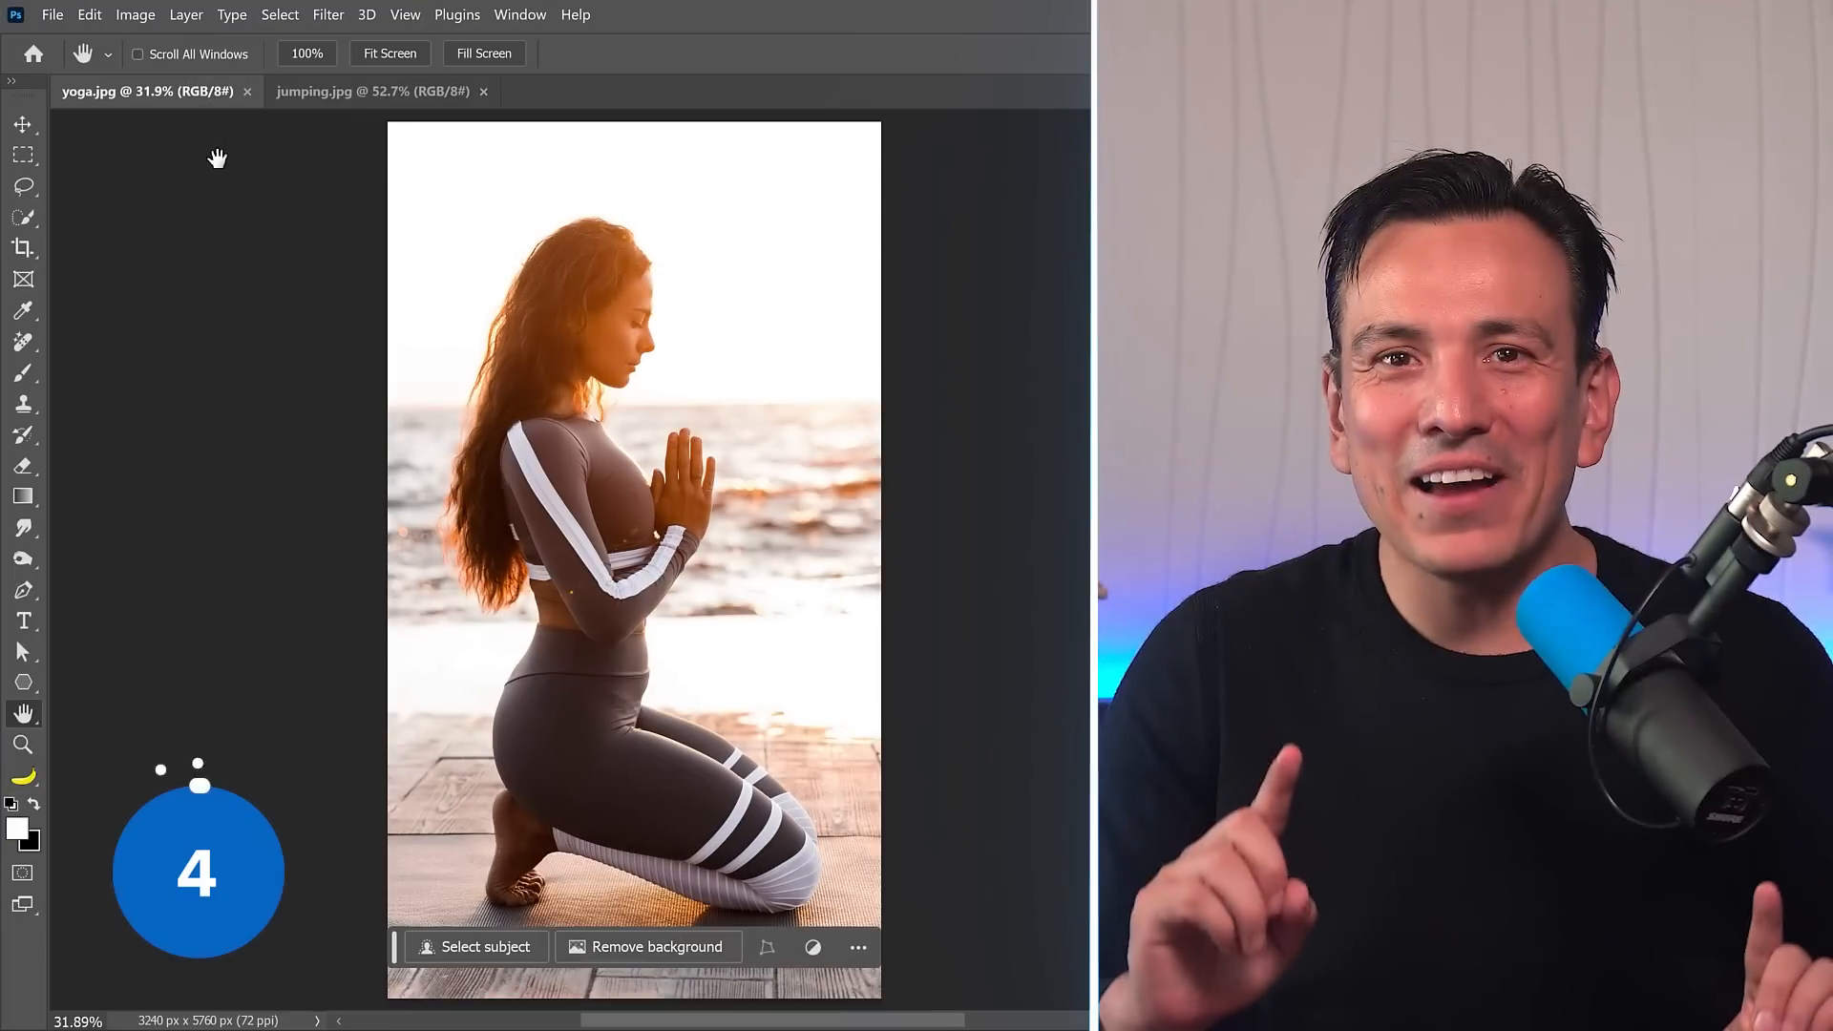
Step: Resize yoga.jpg with Image Size to match the open jumping.jpg document, 1619 x 2879 pixels
click(375, 93)
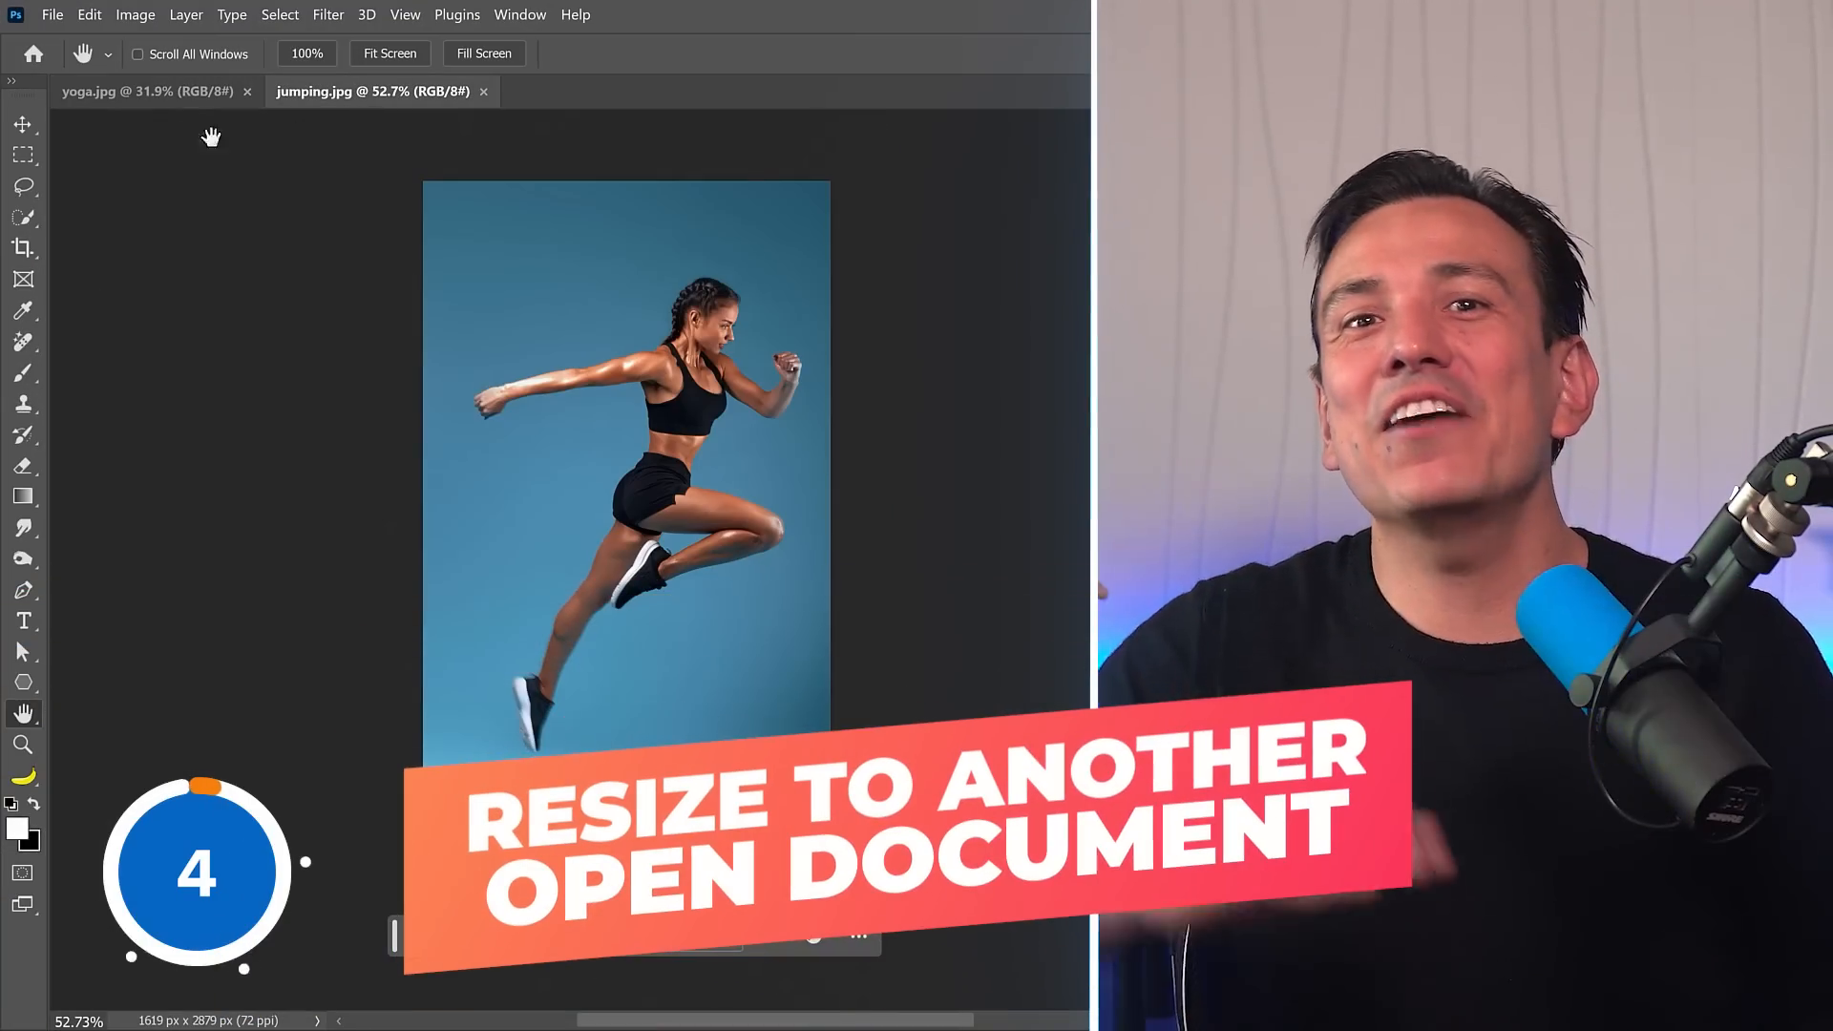
click(174, 95)
click(141, 16)
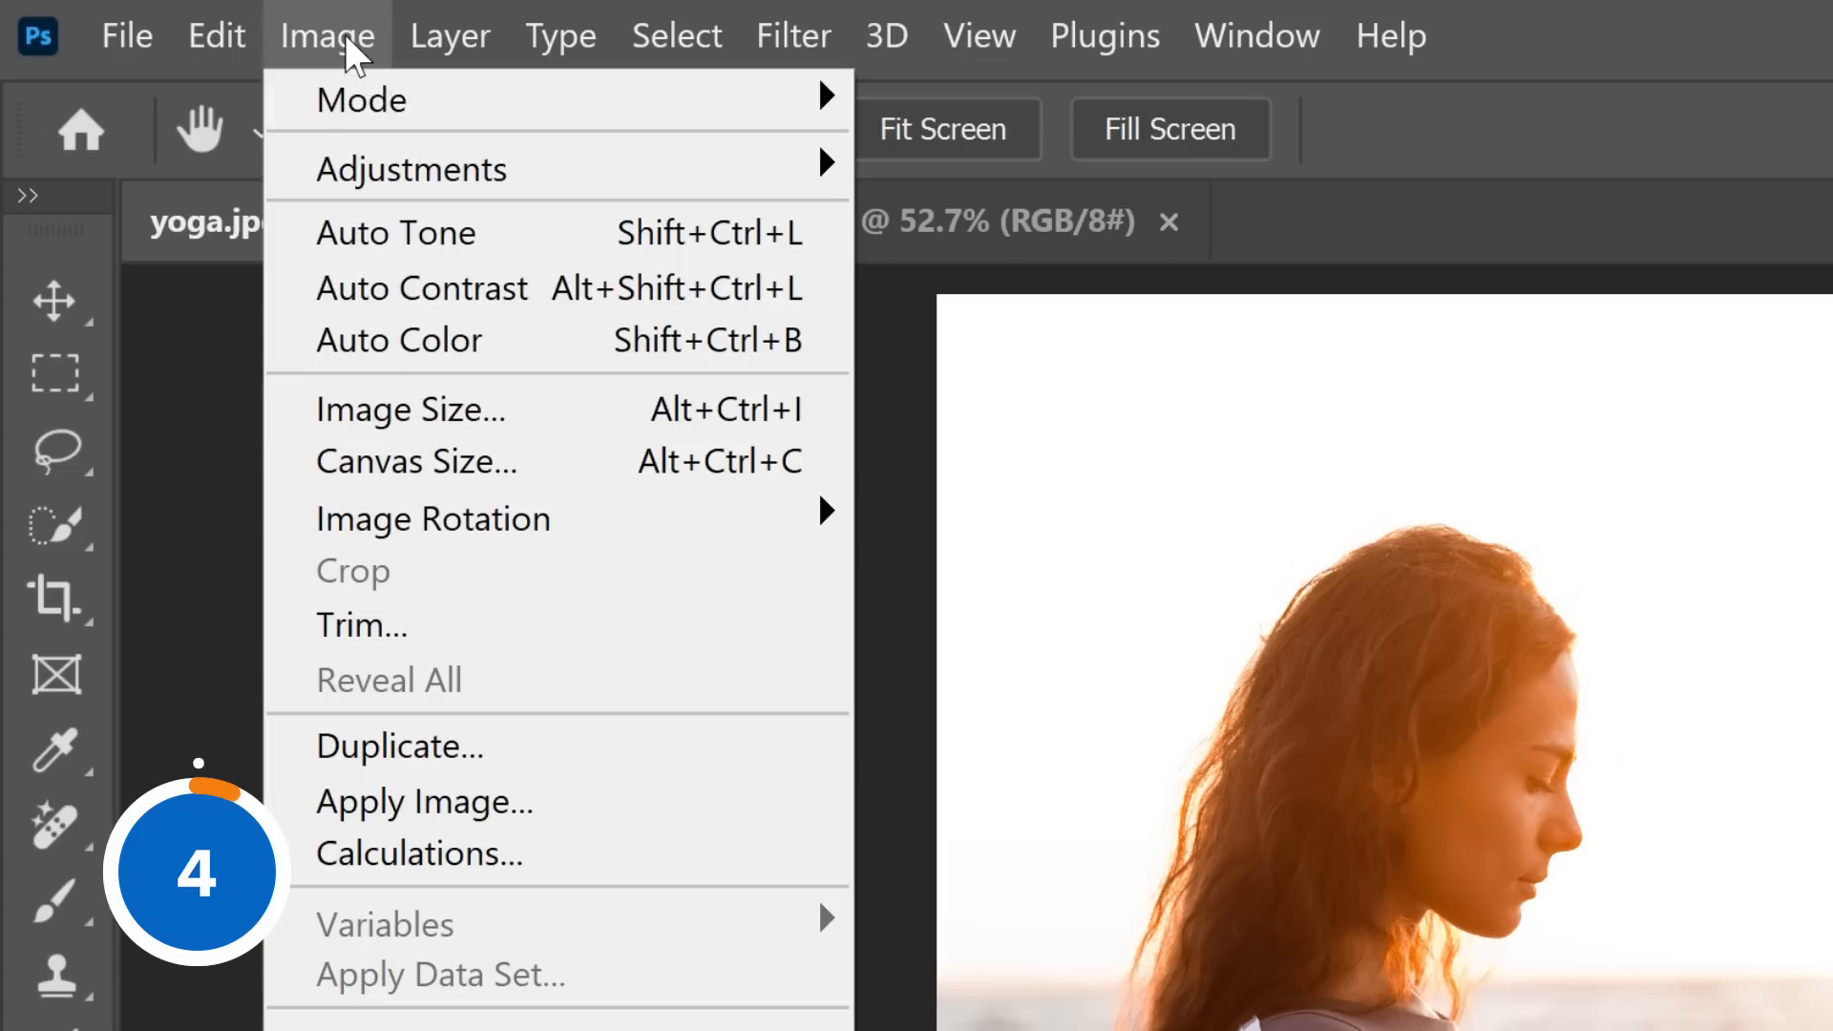
click(568, 413)
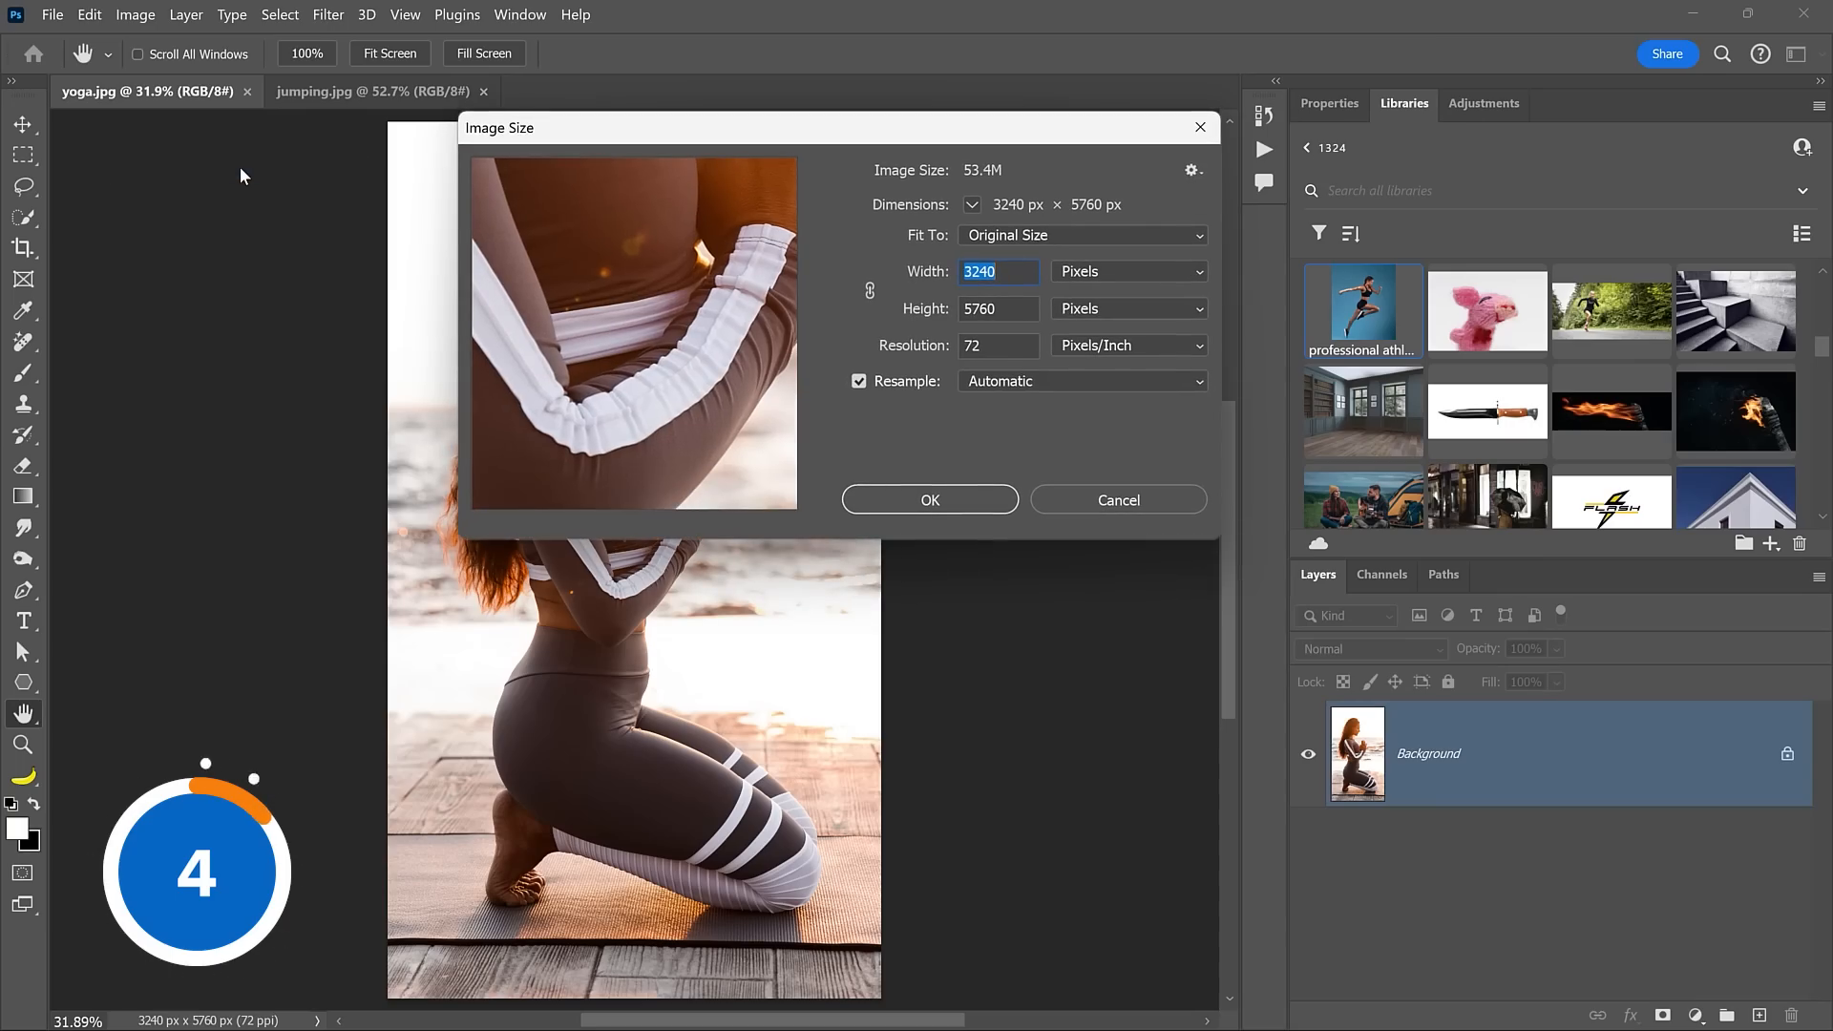
click(506, 15)
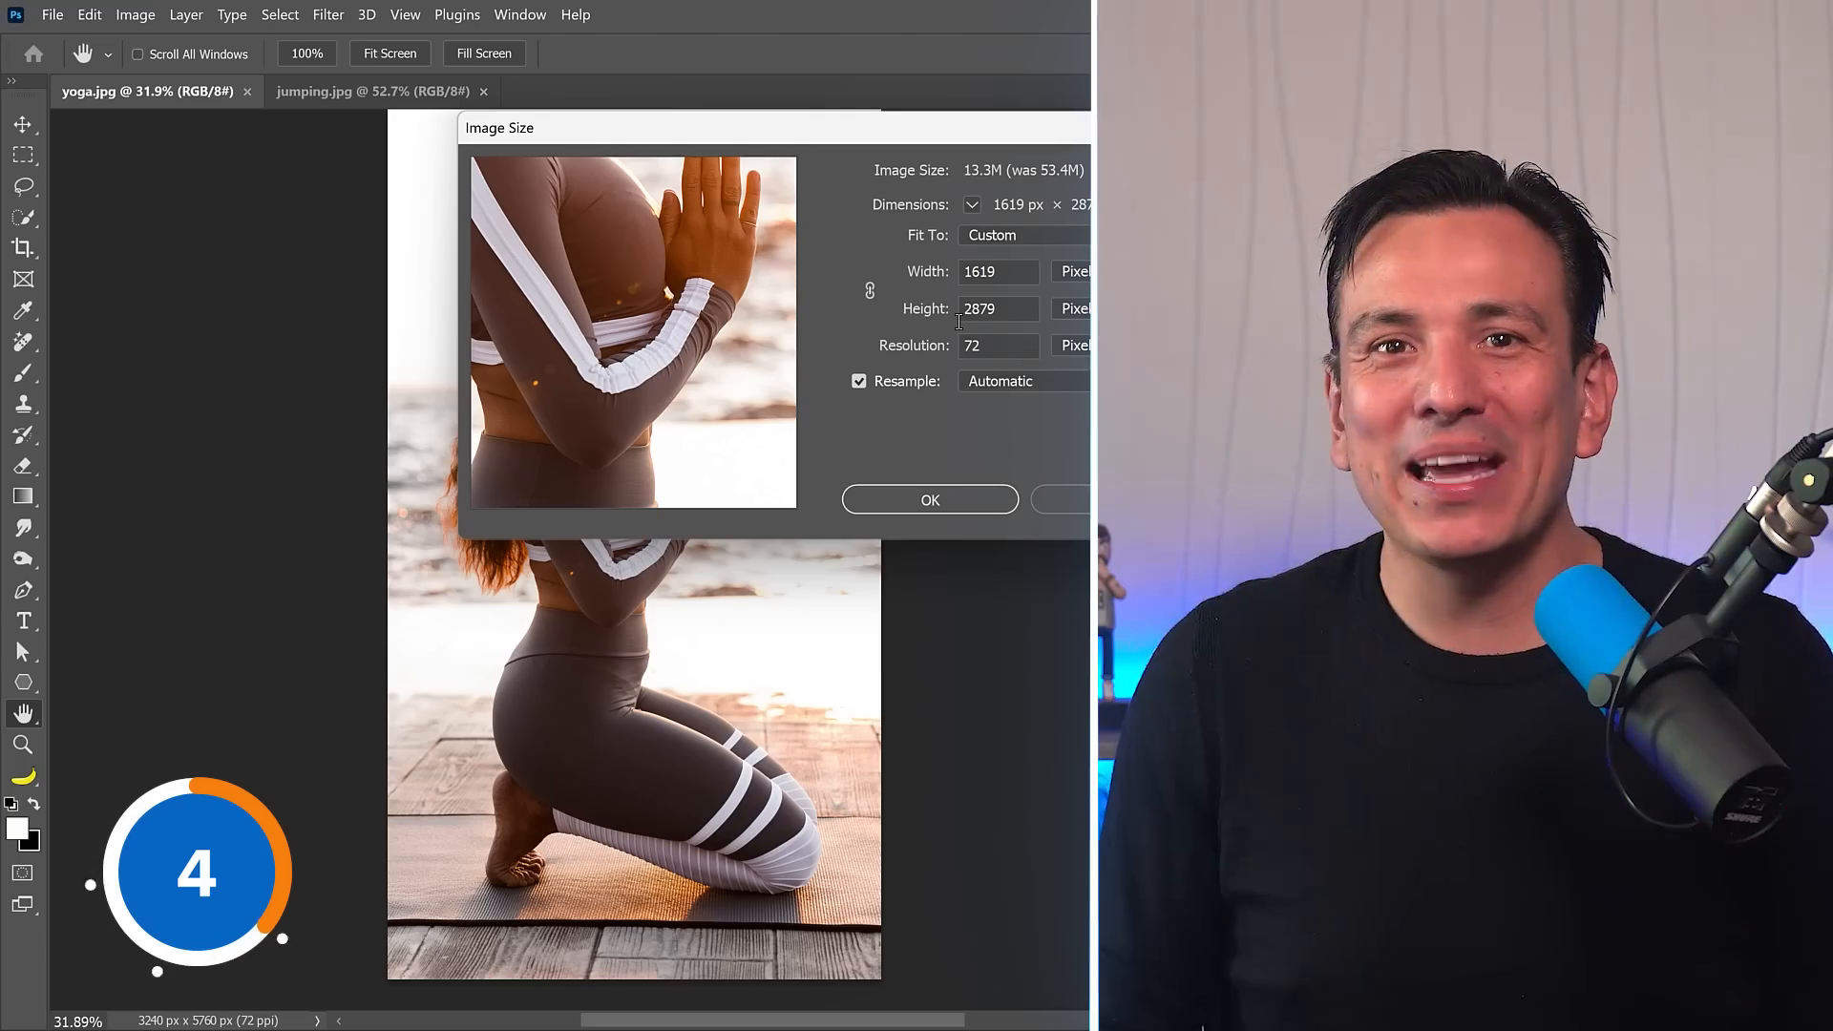
click(937, 490)
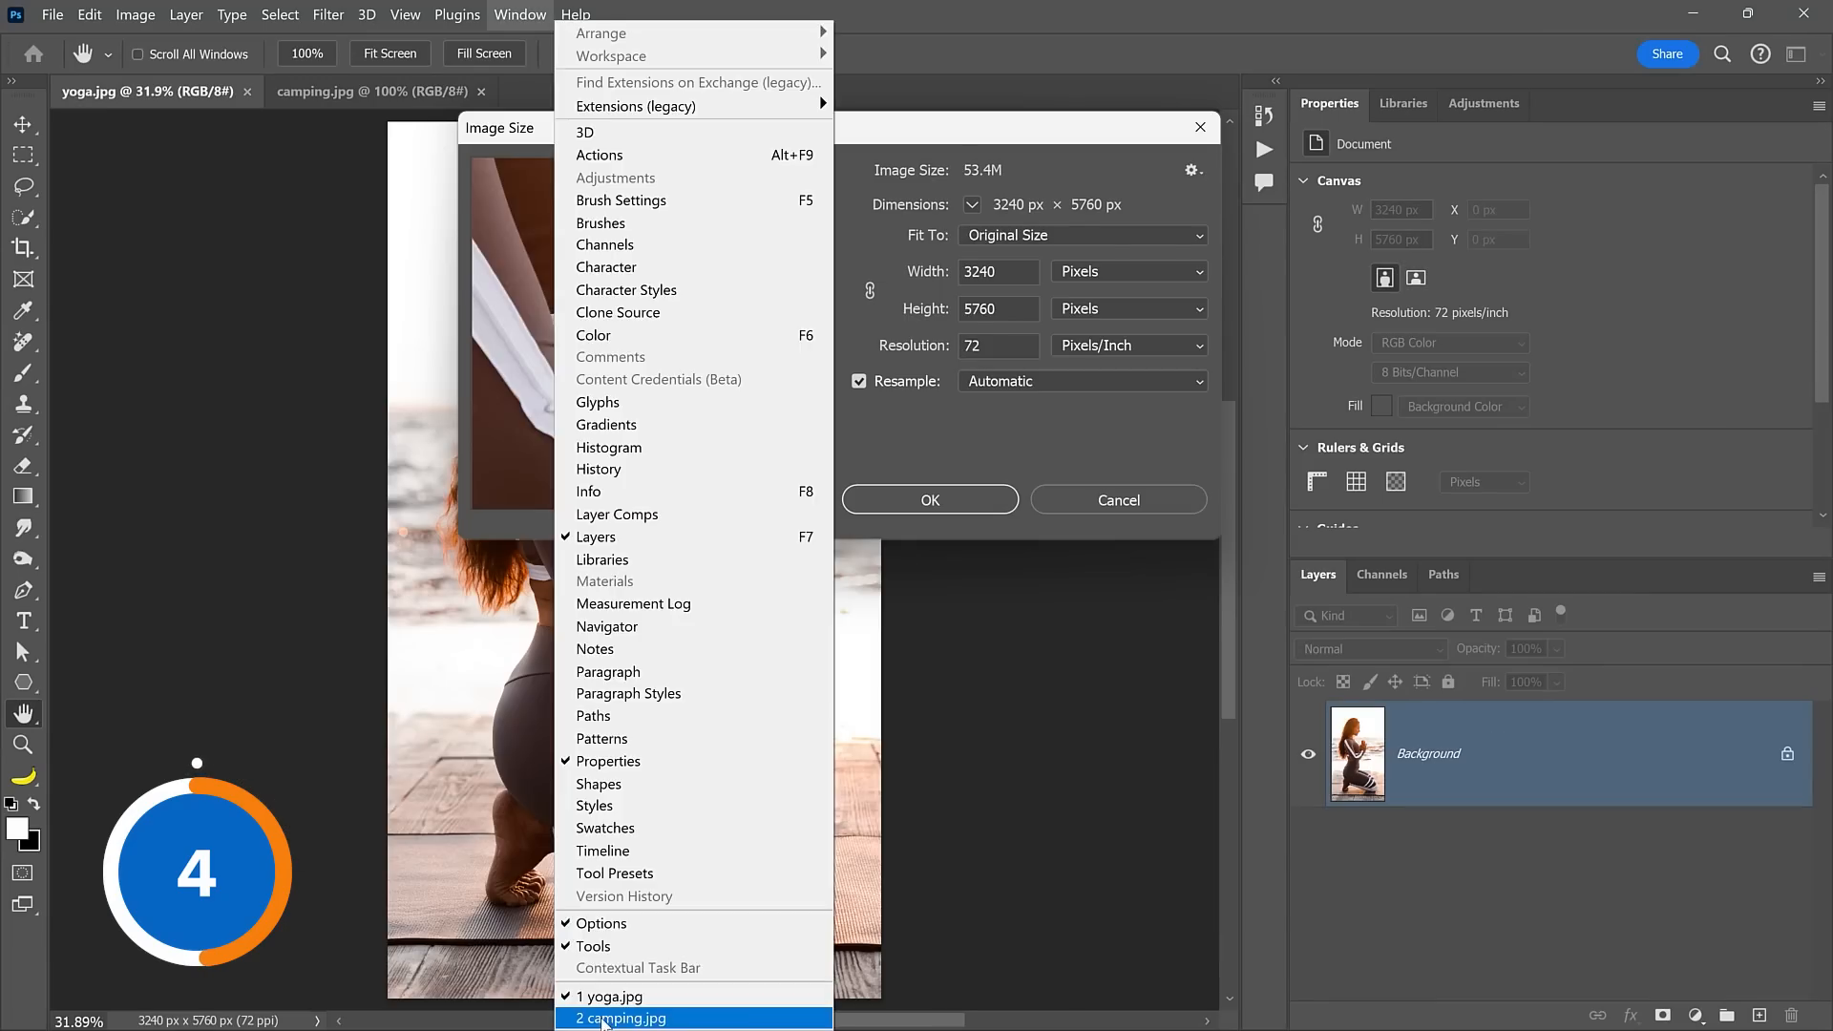
Step: Resize yoga.jpg to the dimensions of the open camping.jpg document, 1920 x 1277 pixels
click(602, 1018)
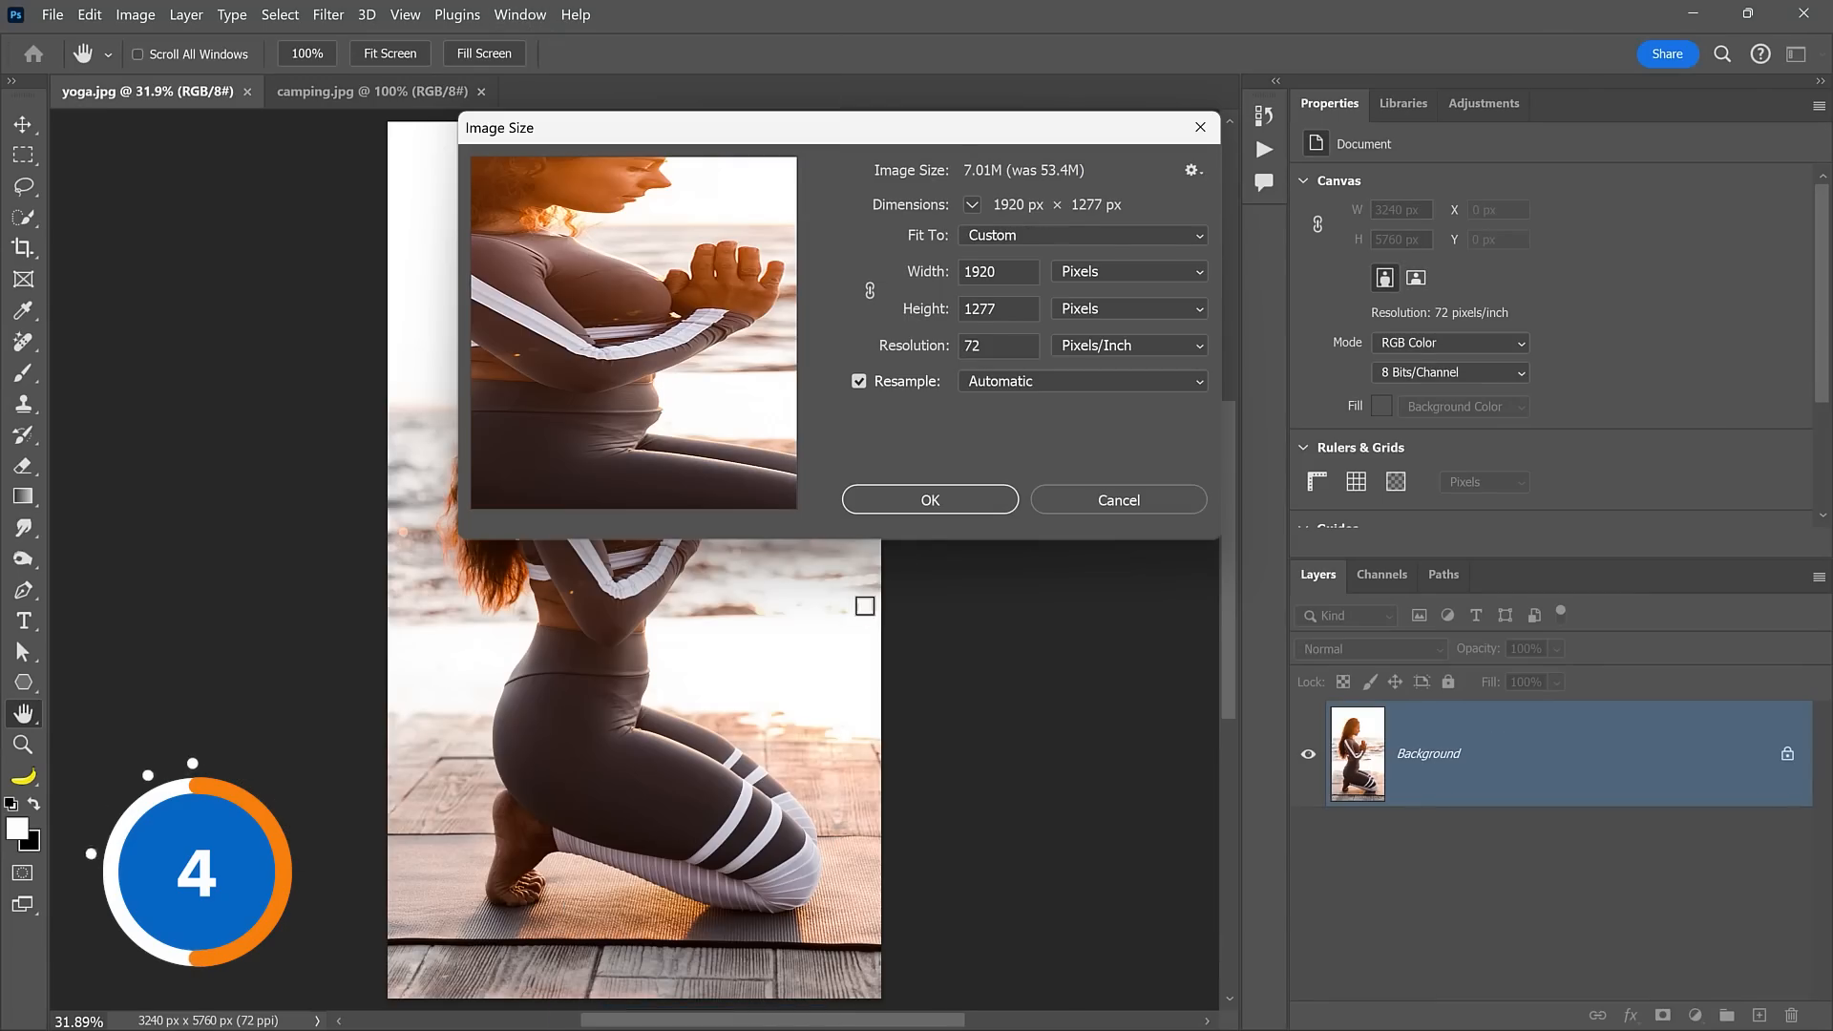
click(930, 506)
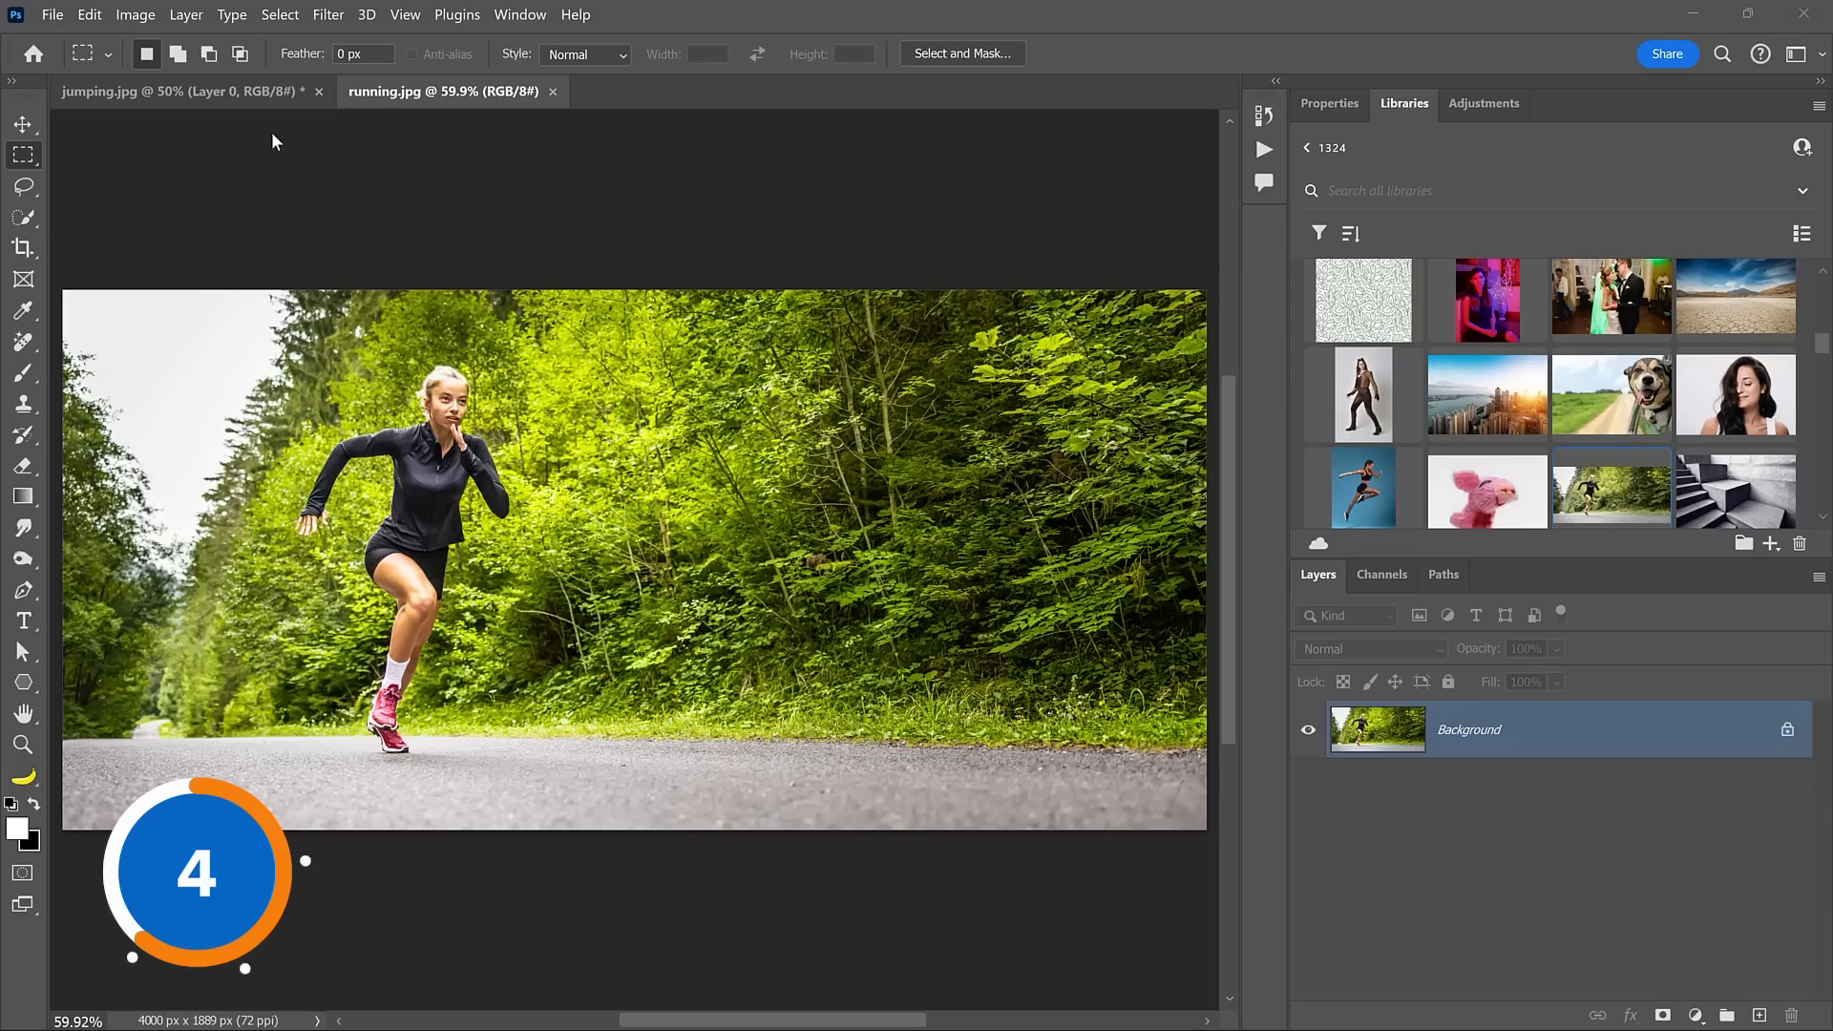
Step: Load the size and resolution of jumping.jpg into the Crop tool using the Front Image preset
click(242, 93)
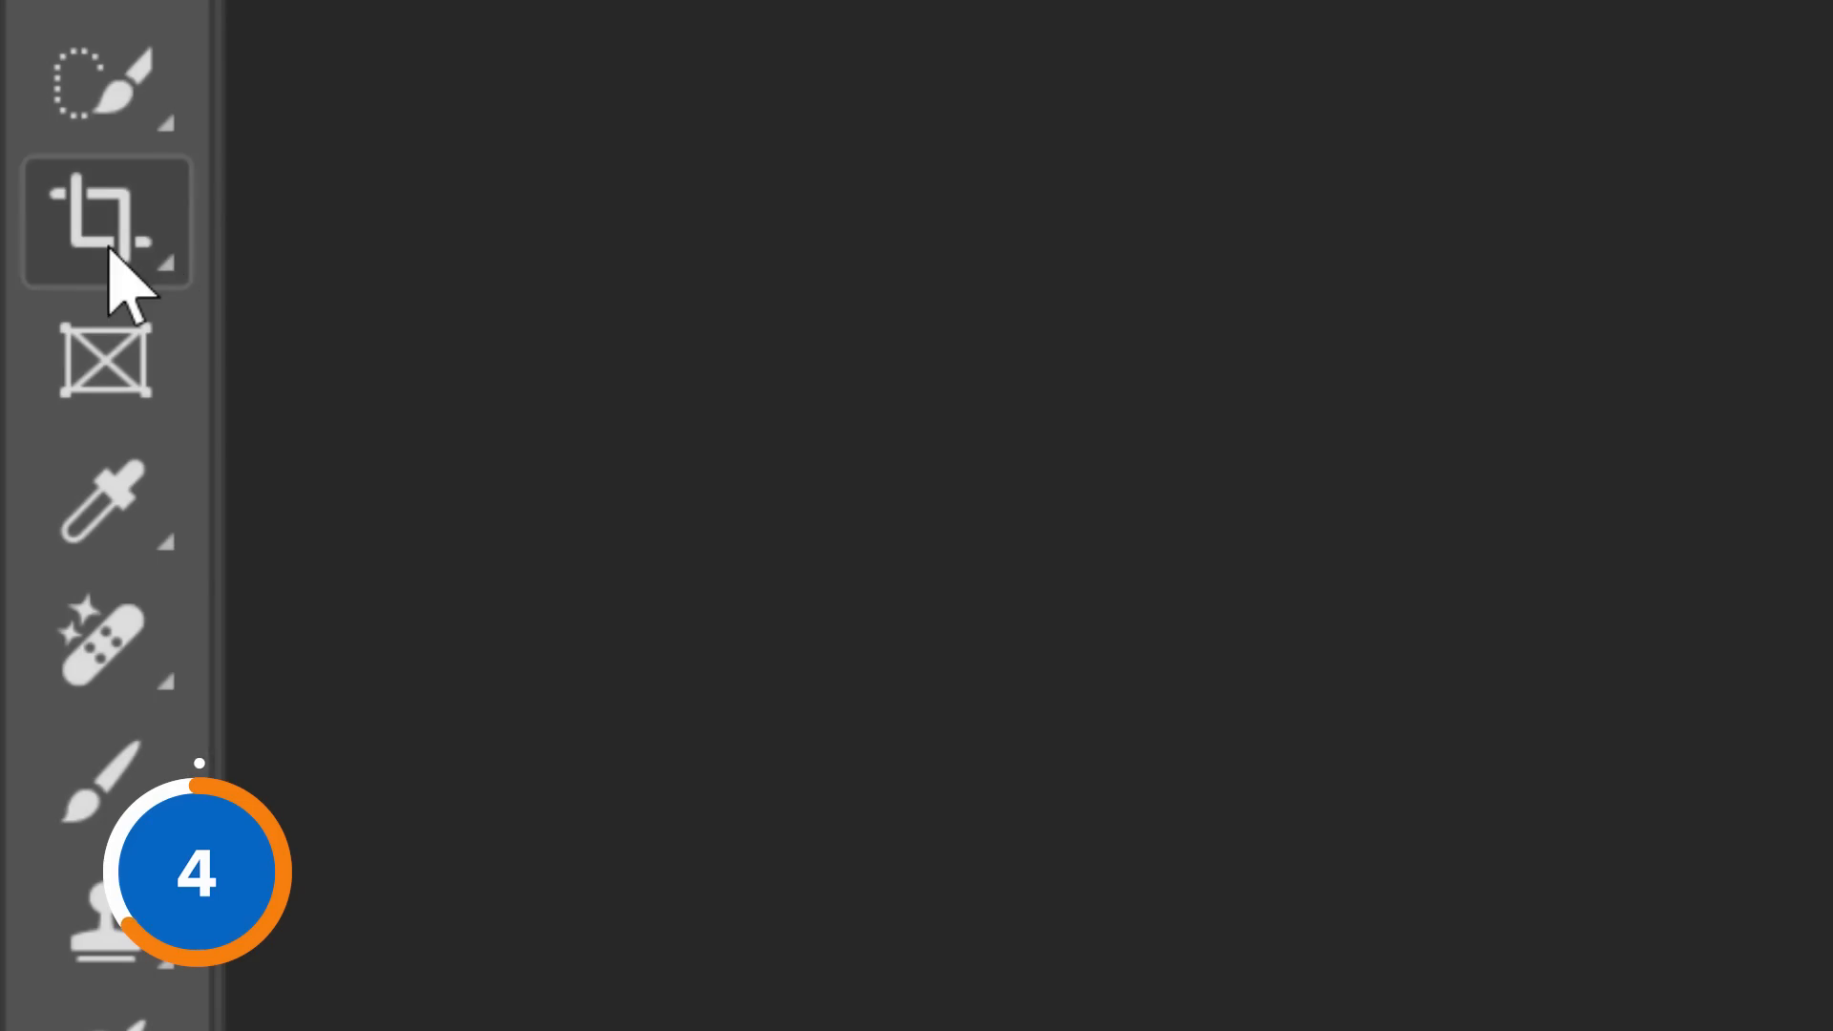
right_click(110, 252)
click(793, 217)
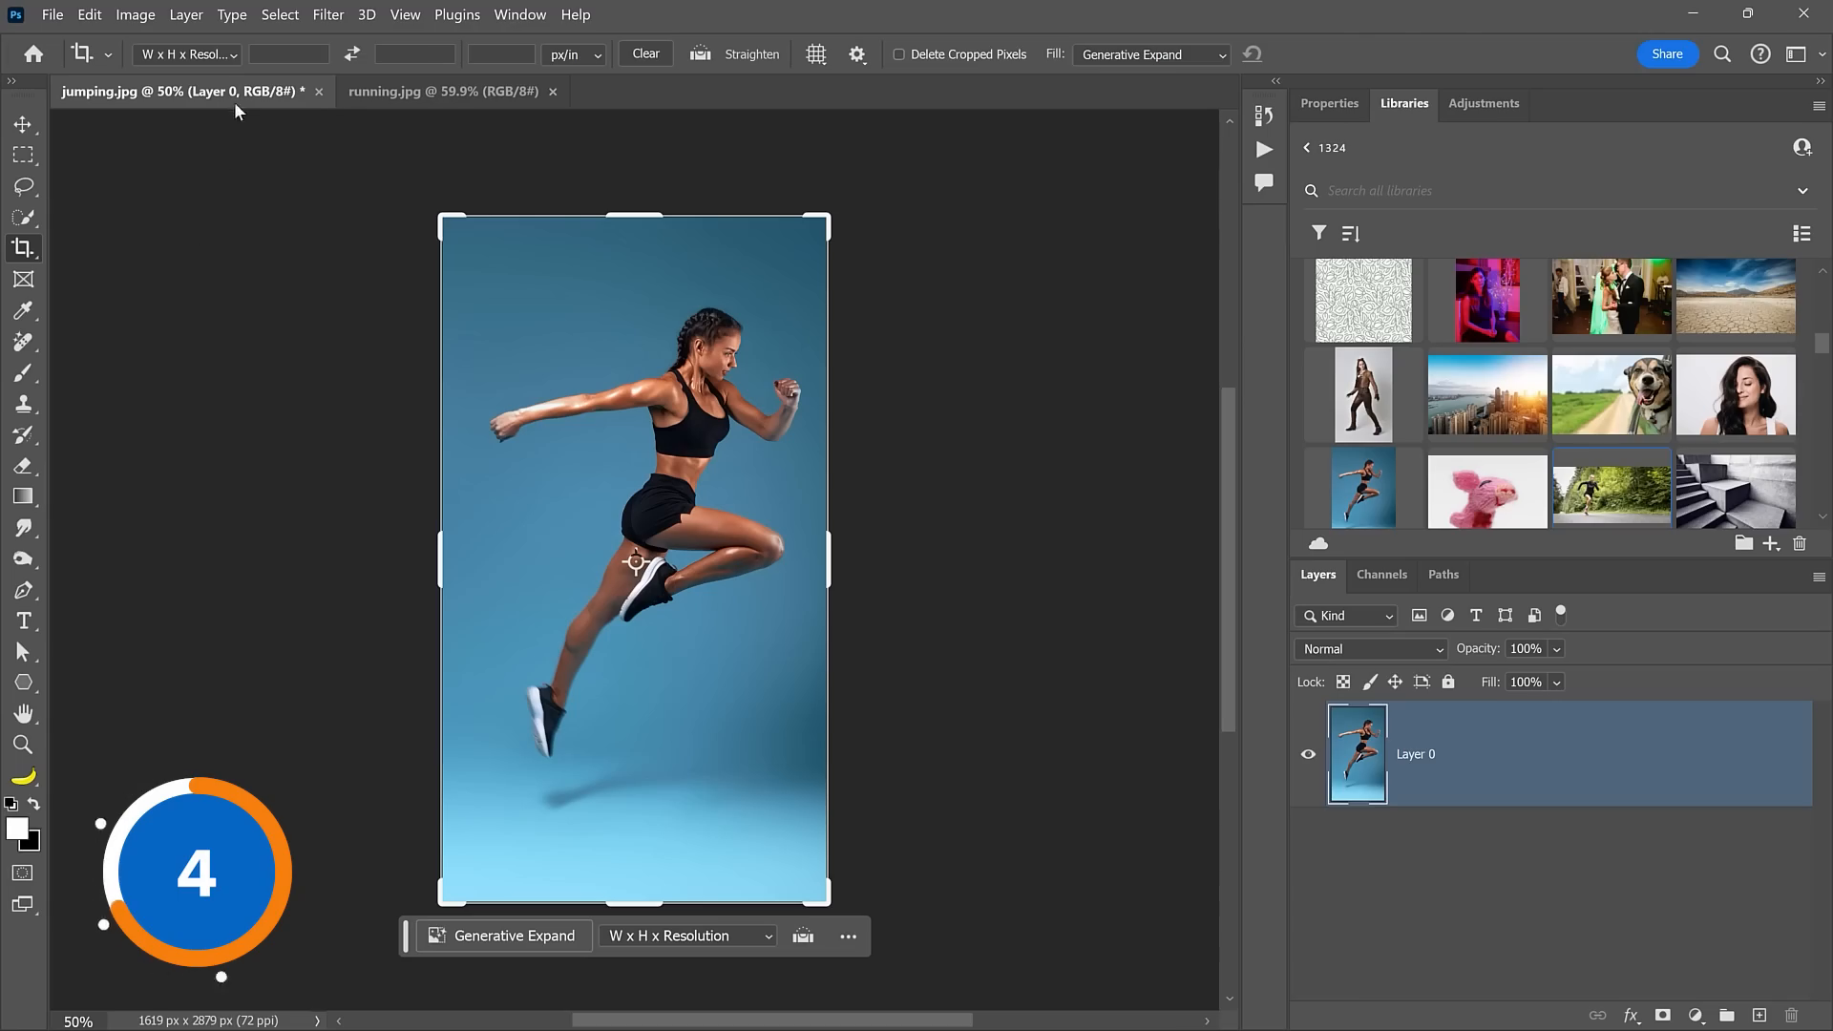
click(232, 57)
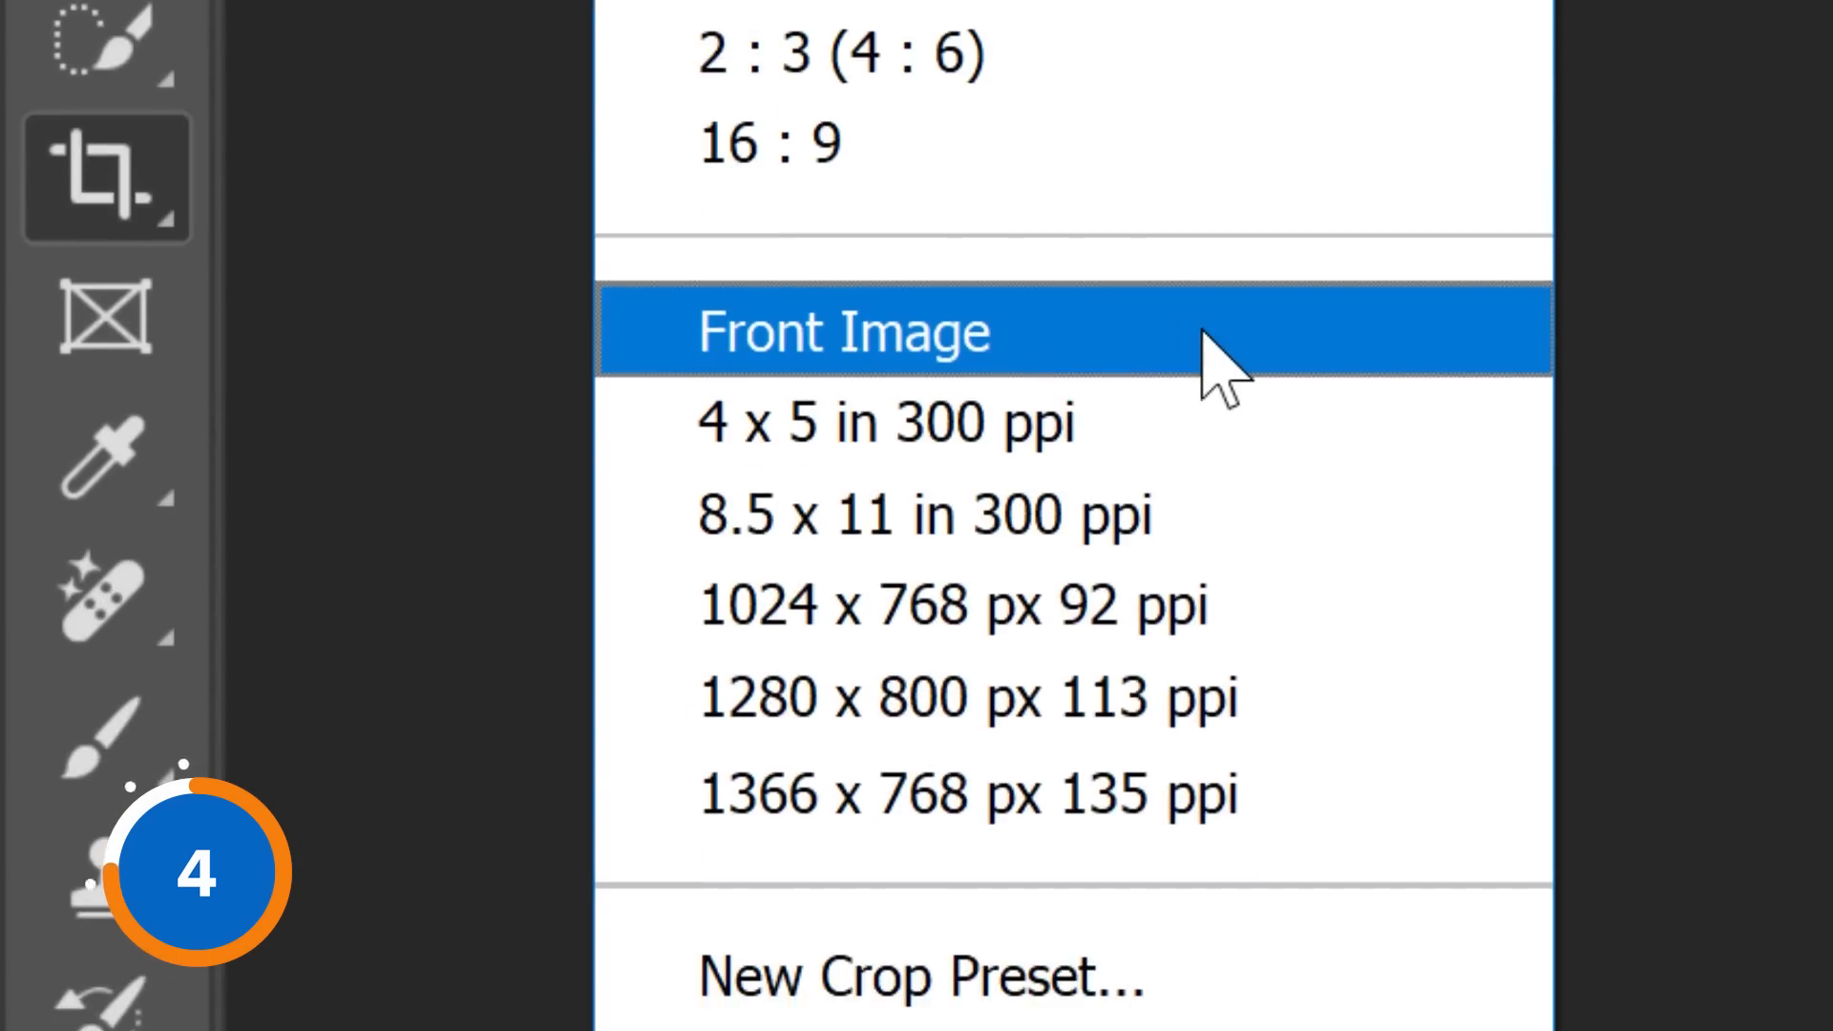
click(1203, 335)
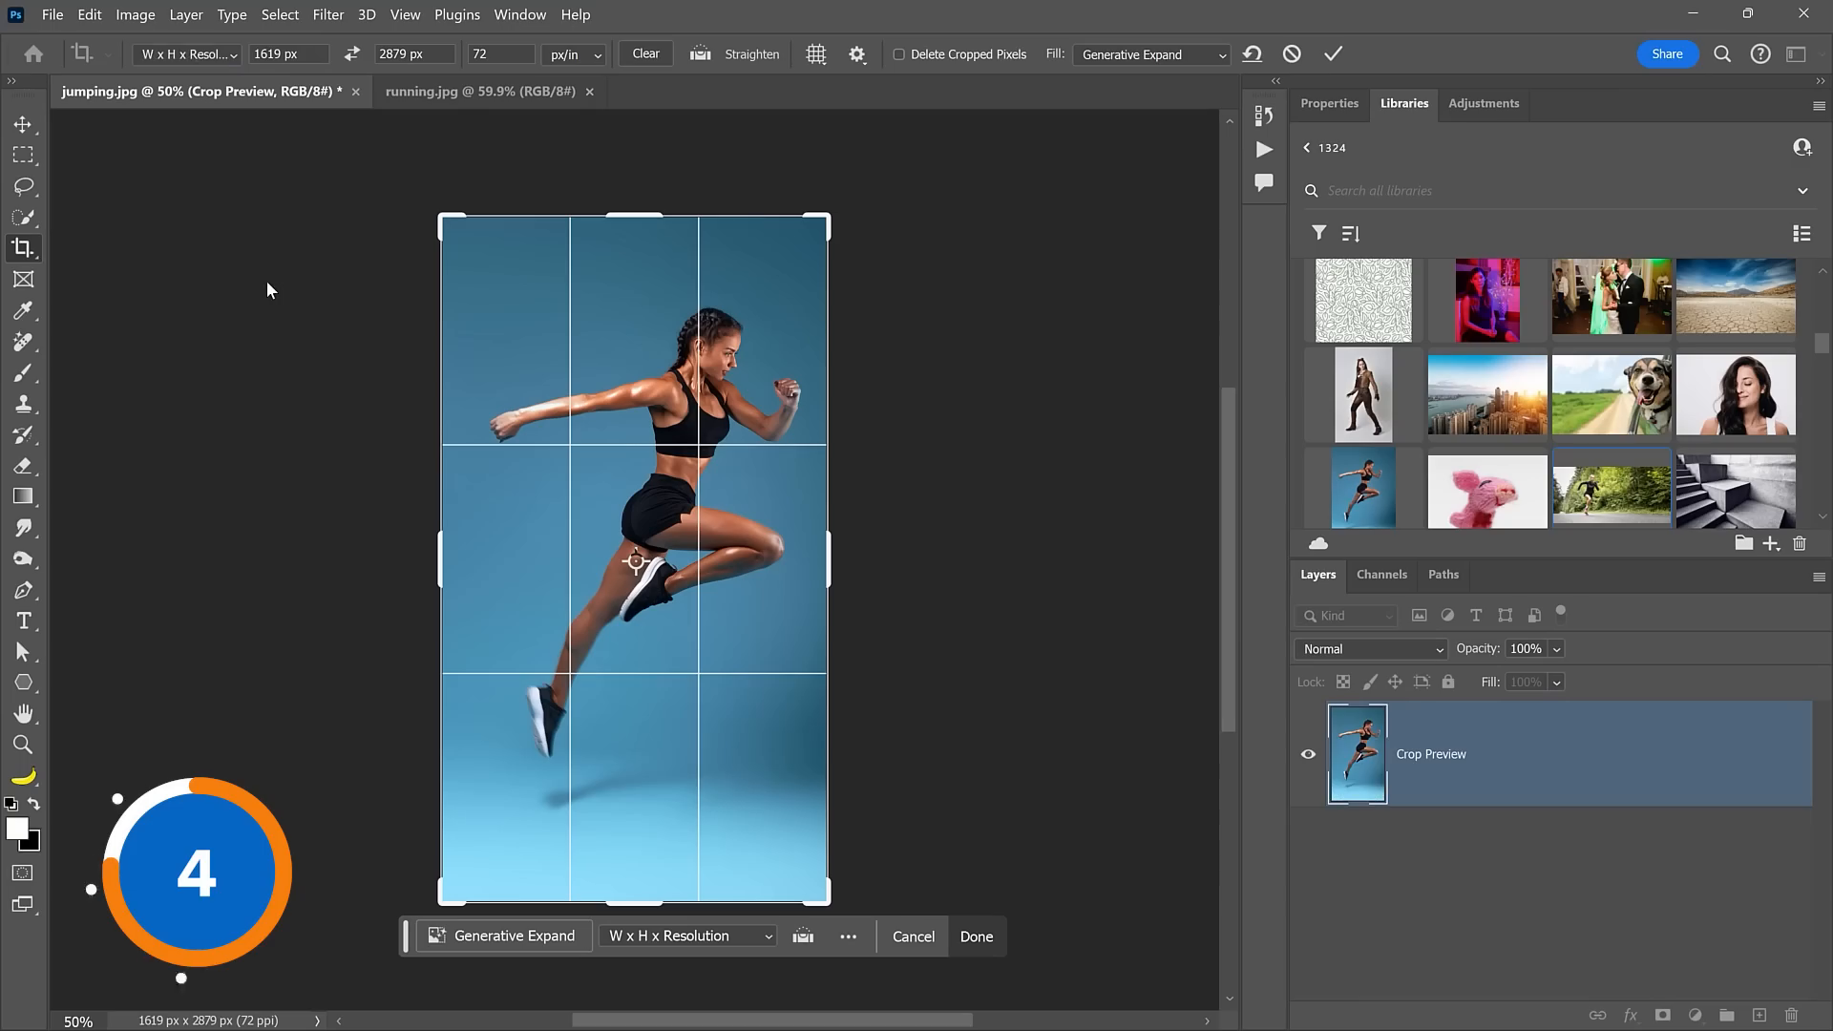
Step: Crop running.jpg to 1619 x 2879 px at 72 px/in with the running woman framed inside the crop area
click(424, 96)
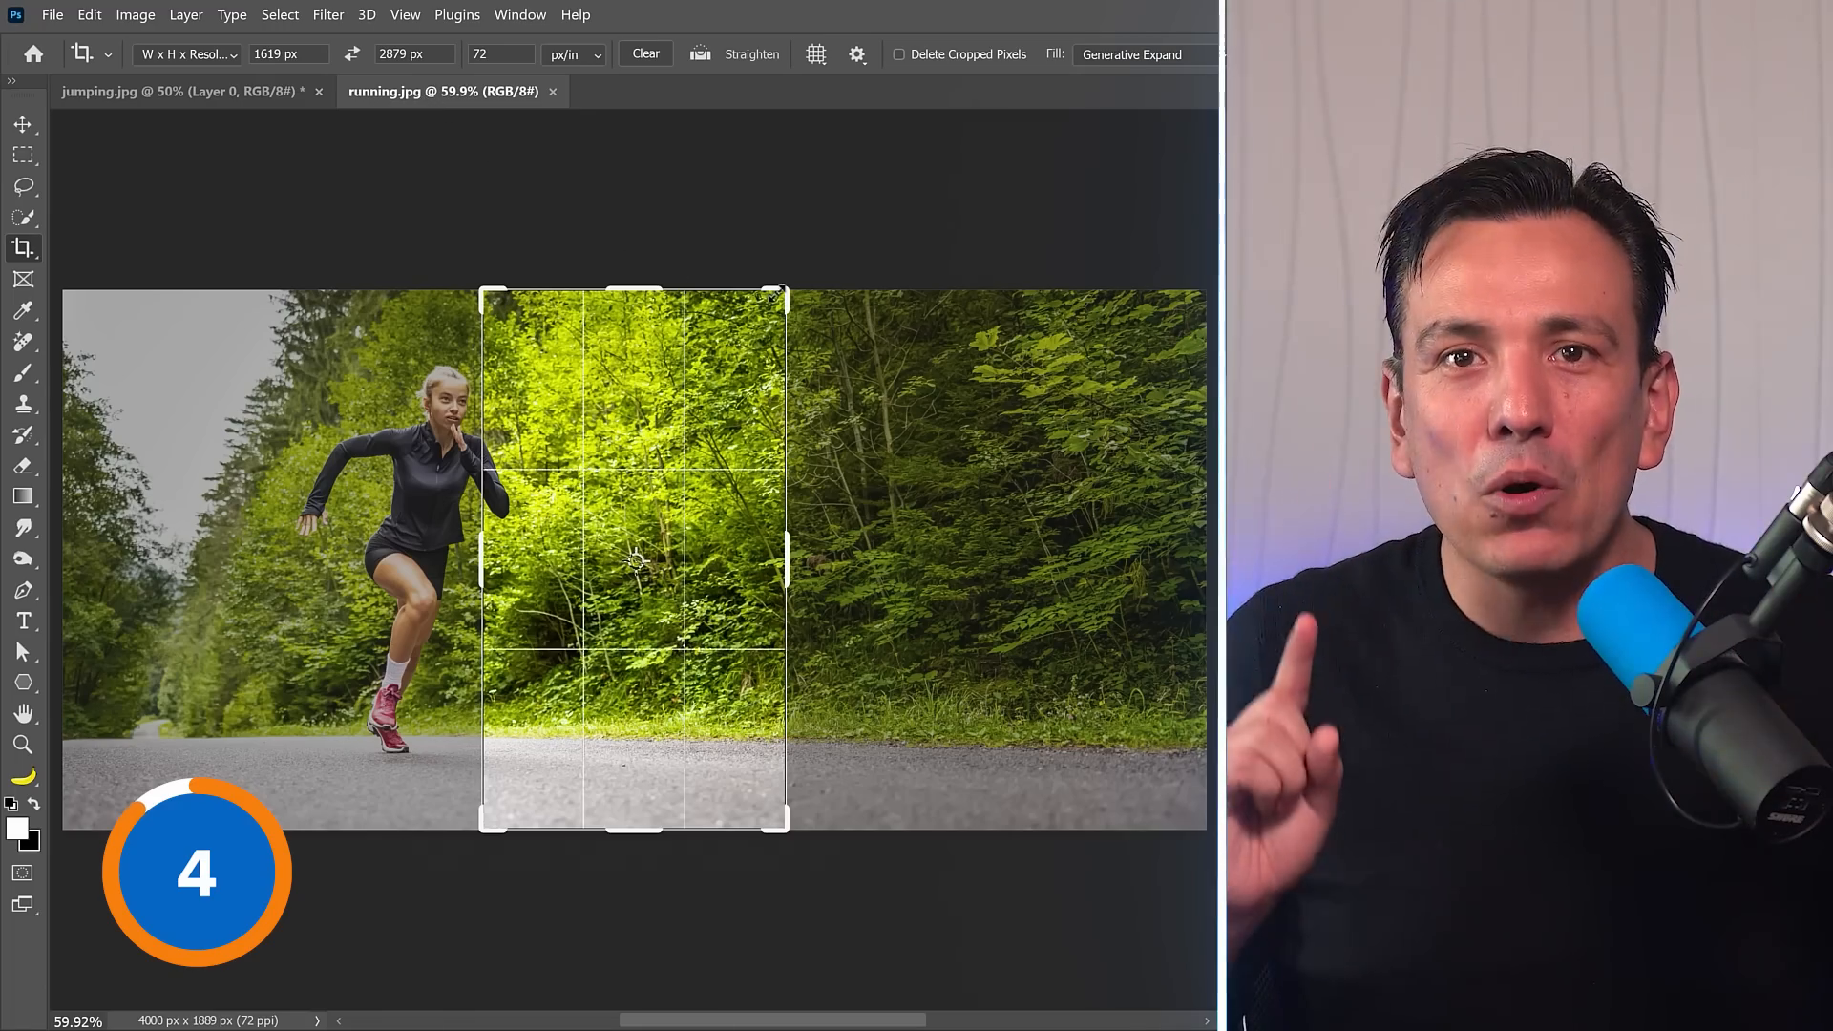
drag(587, 392, 801, 396)
key(Return)
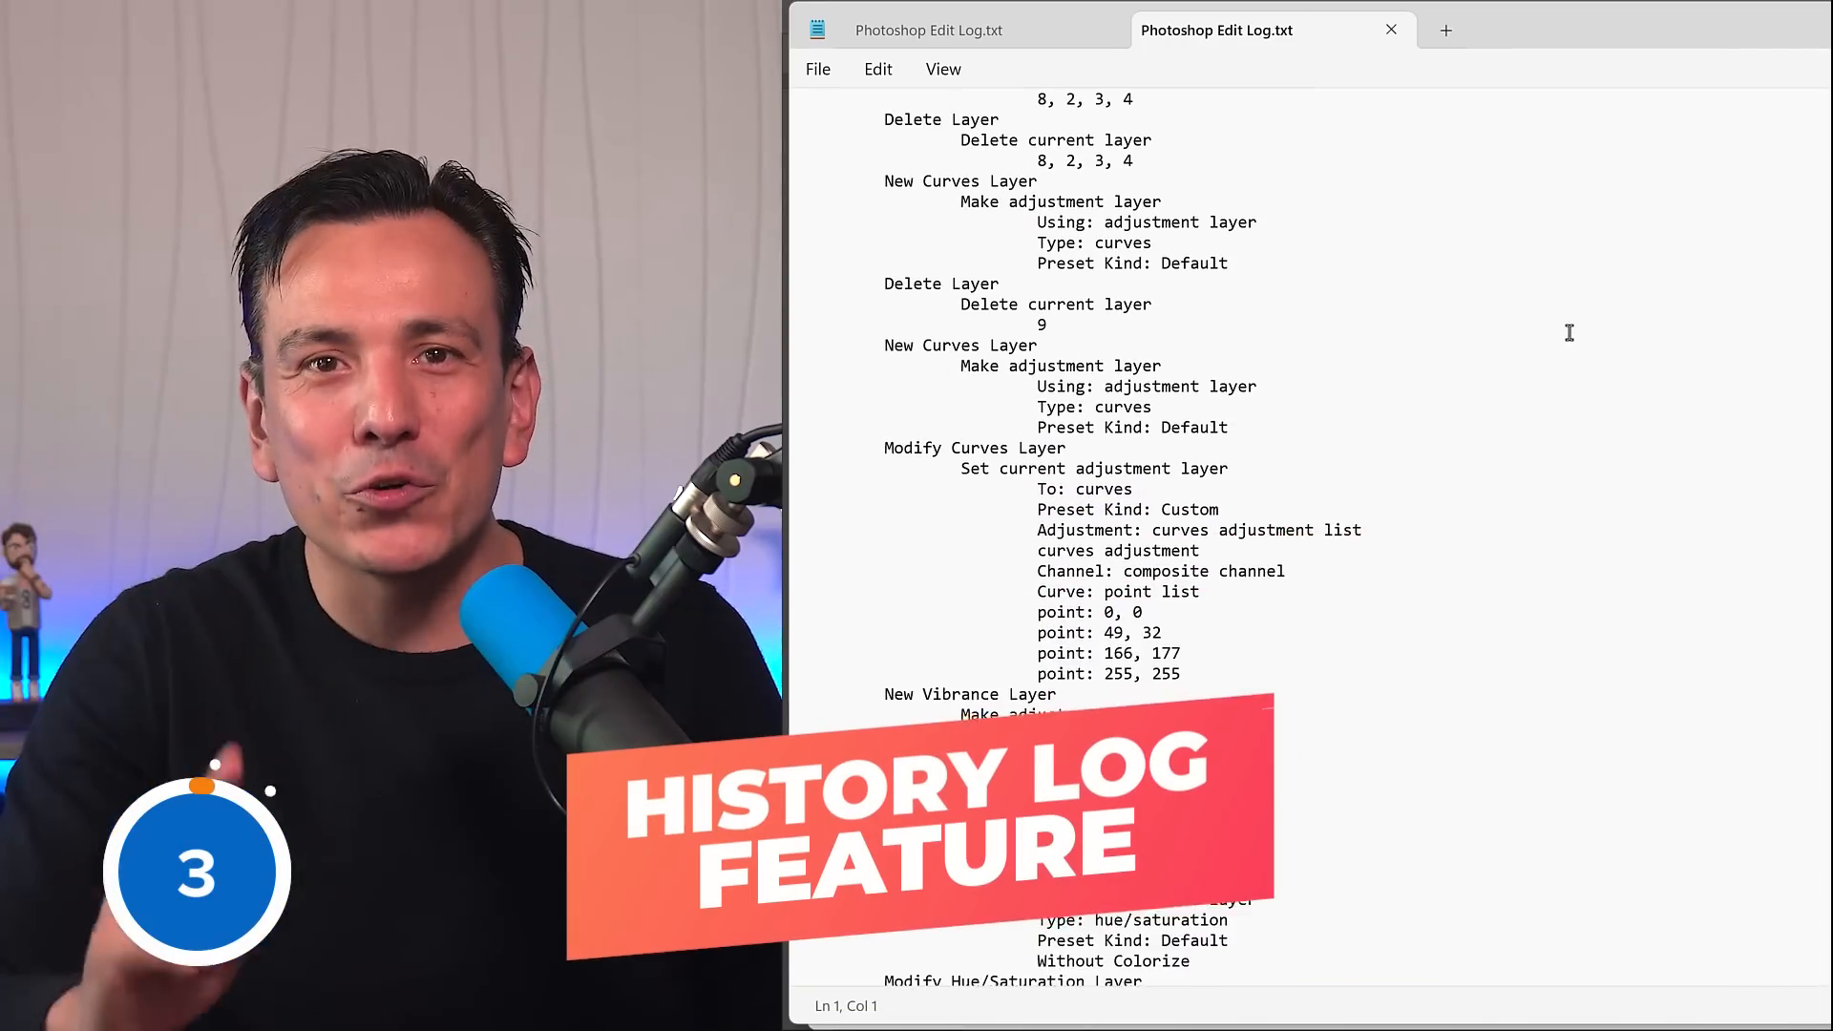
Step: Look through the entries of Photoshop Edit Log.txt, and review the recorded states of History-Log.psd in its History list
scroll(1568, 332, down, 6)
scroll(1569, 346, down, 1)
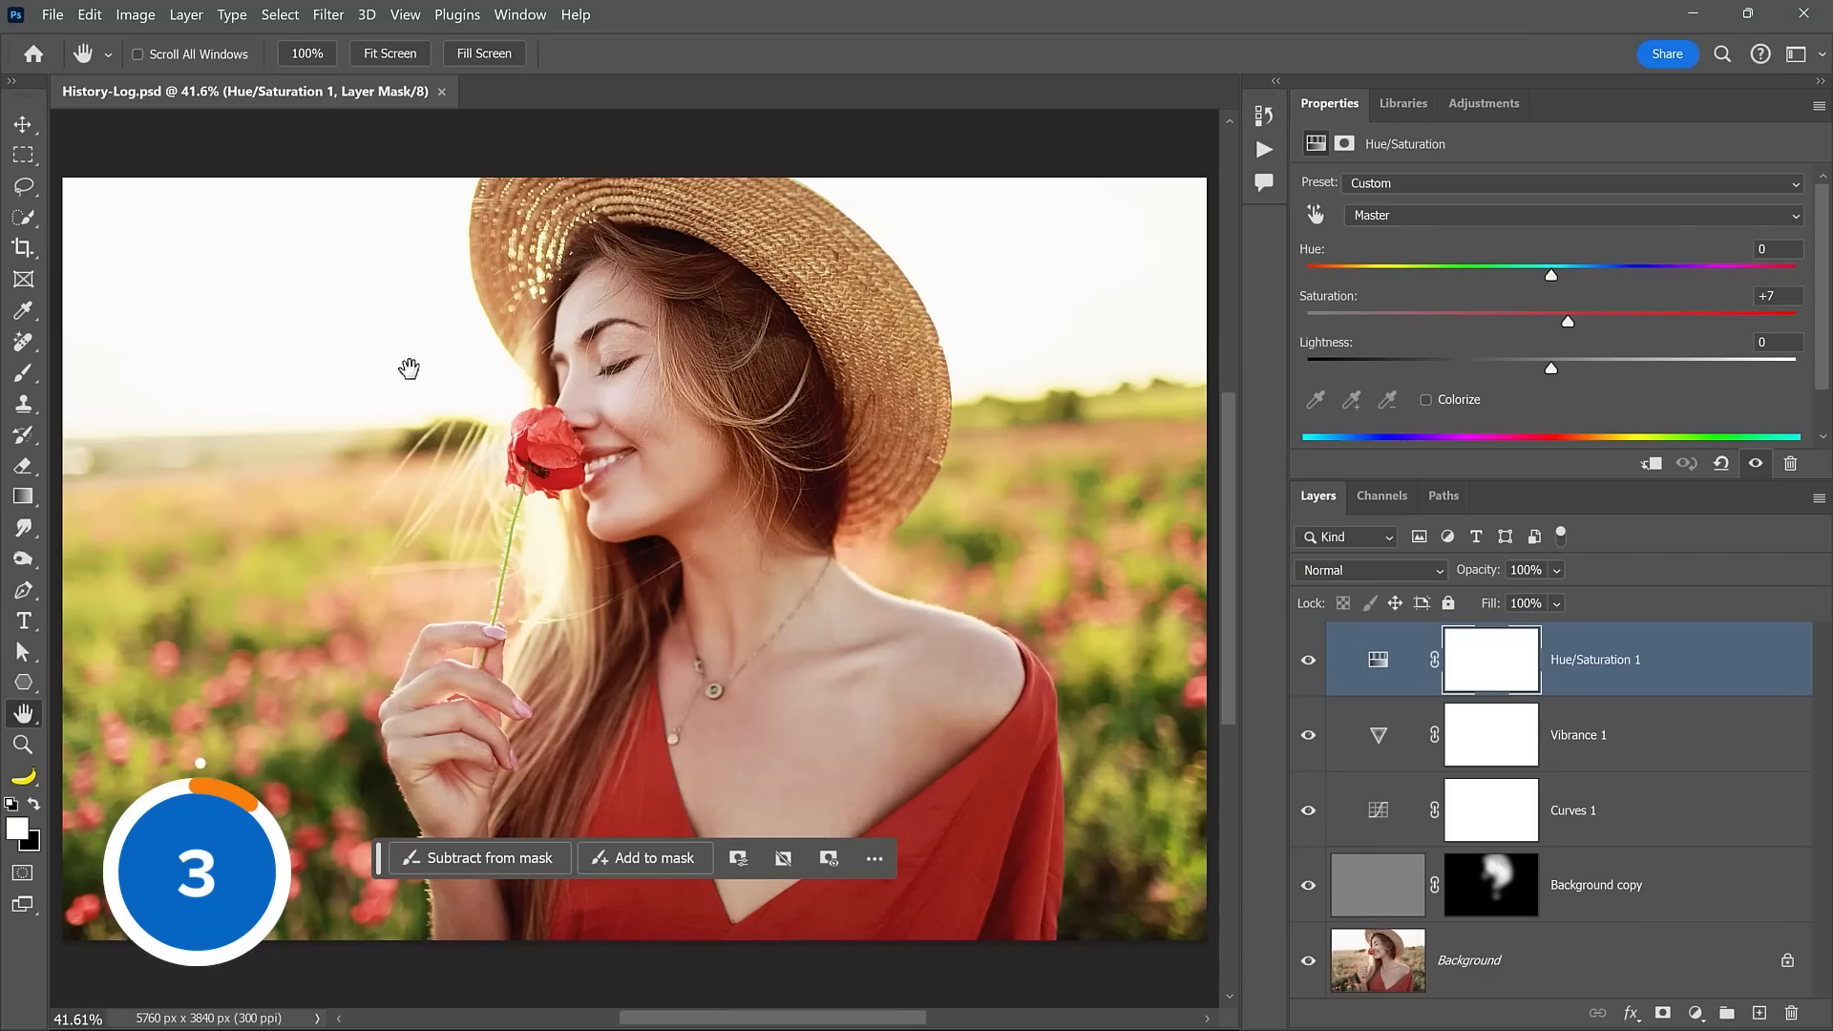
click(519, 15)
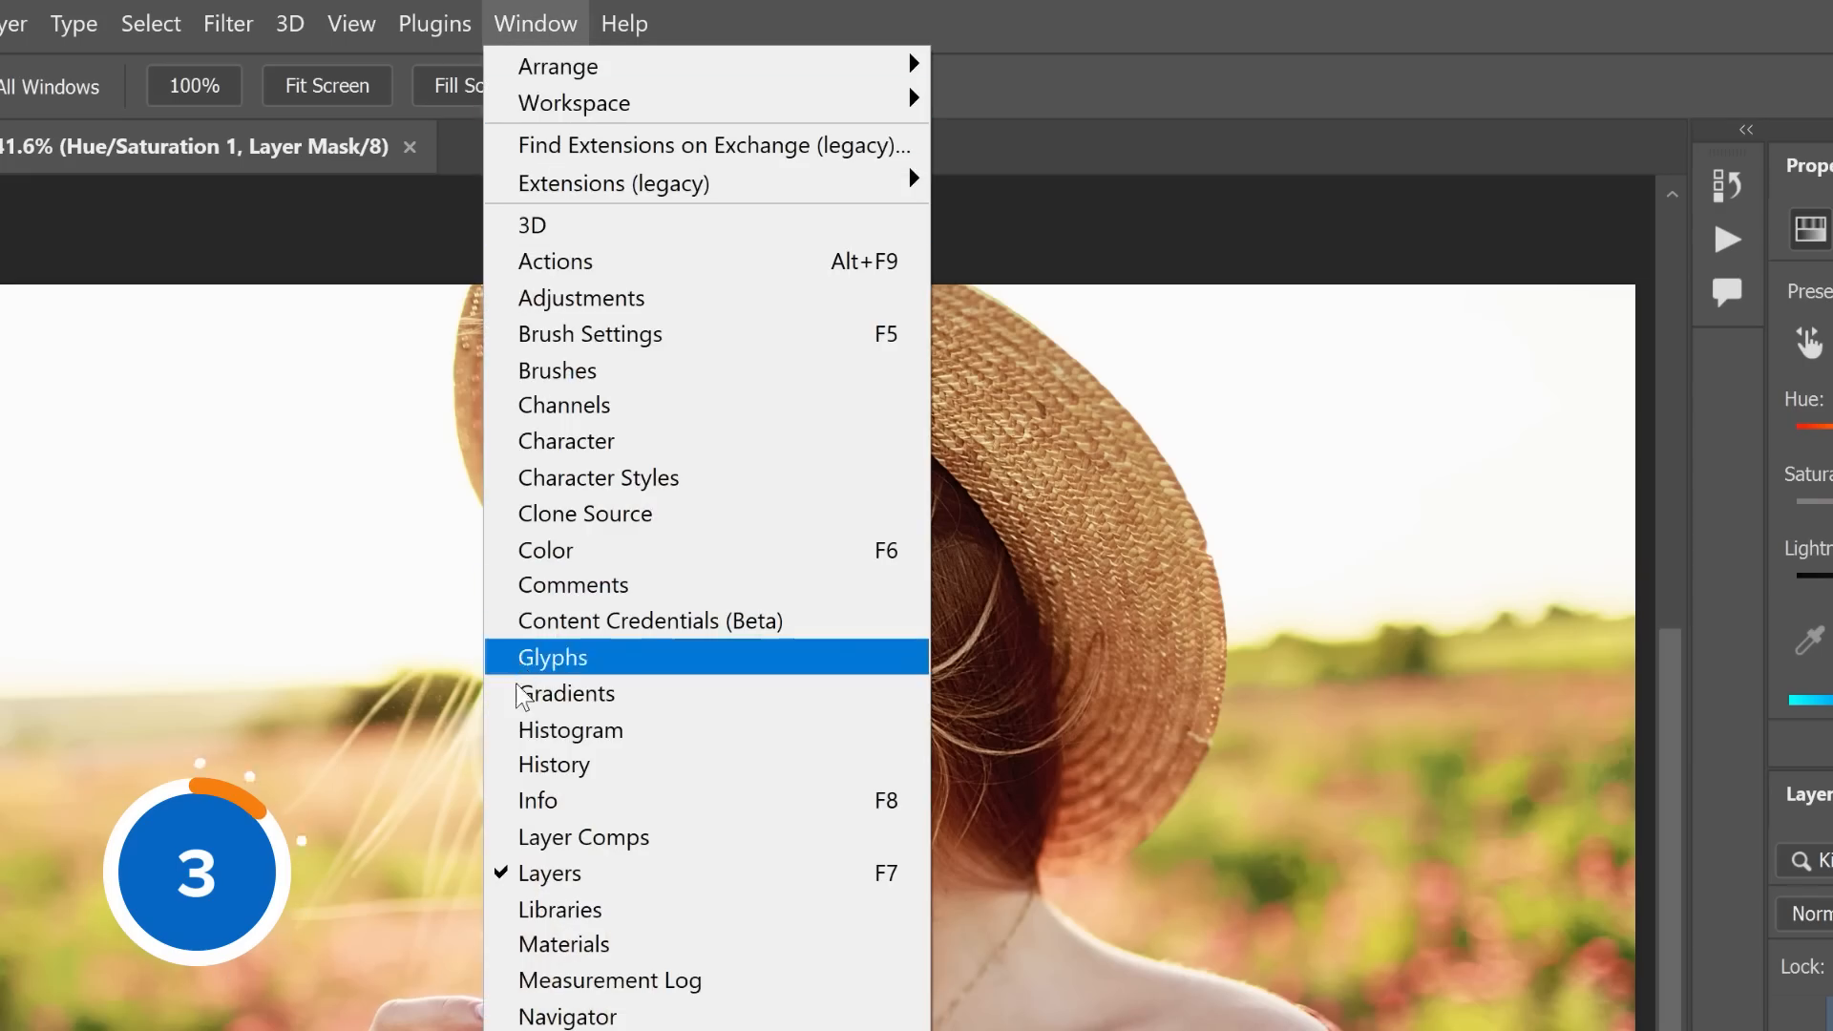
click(661, 768)
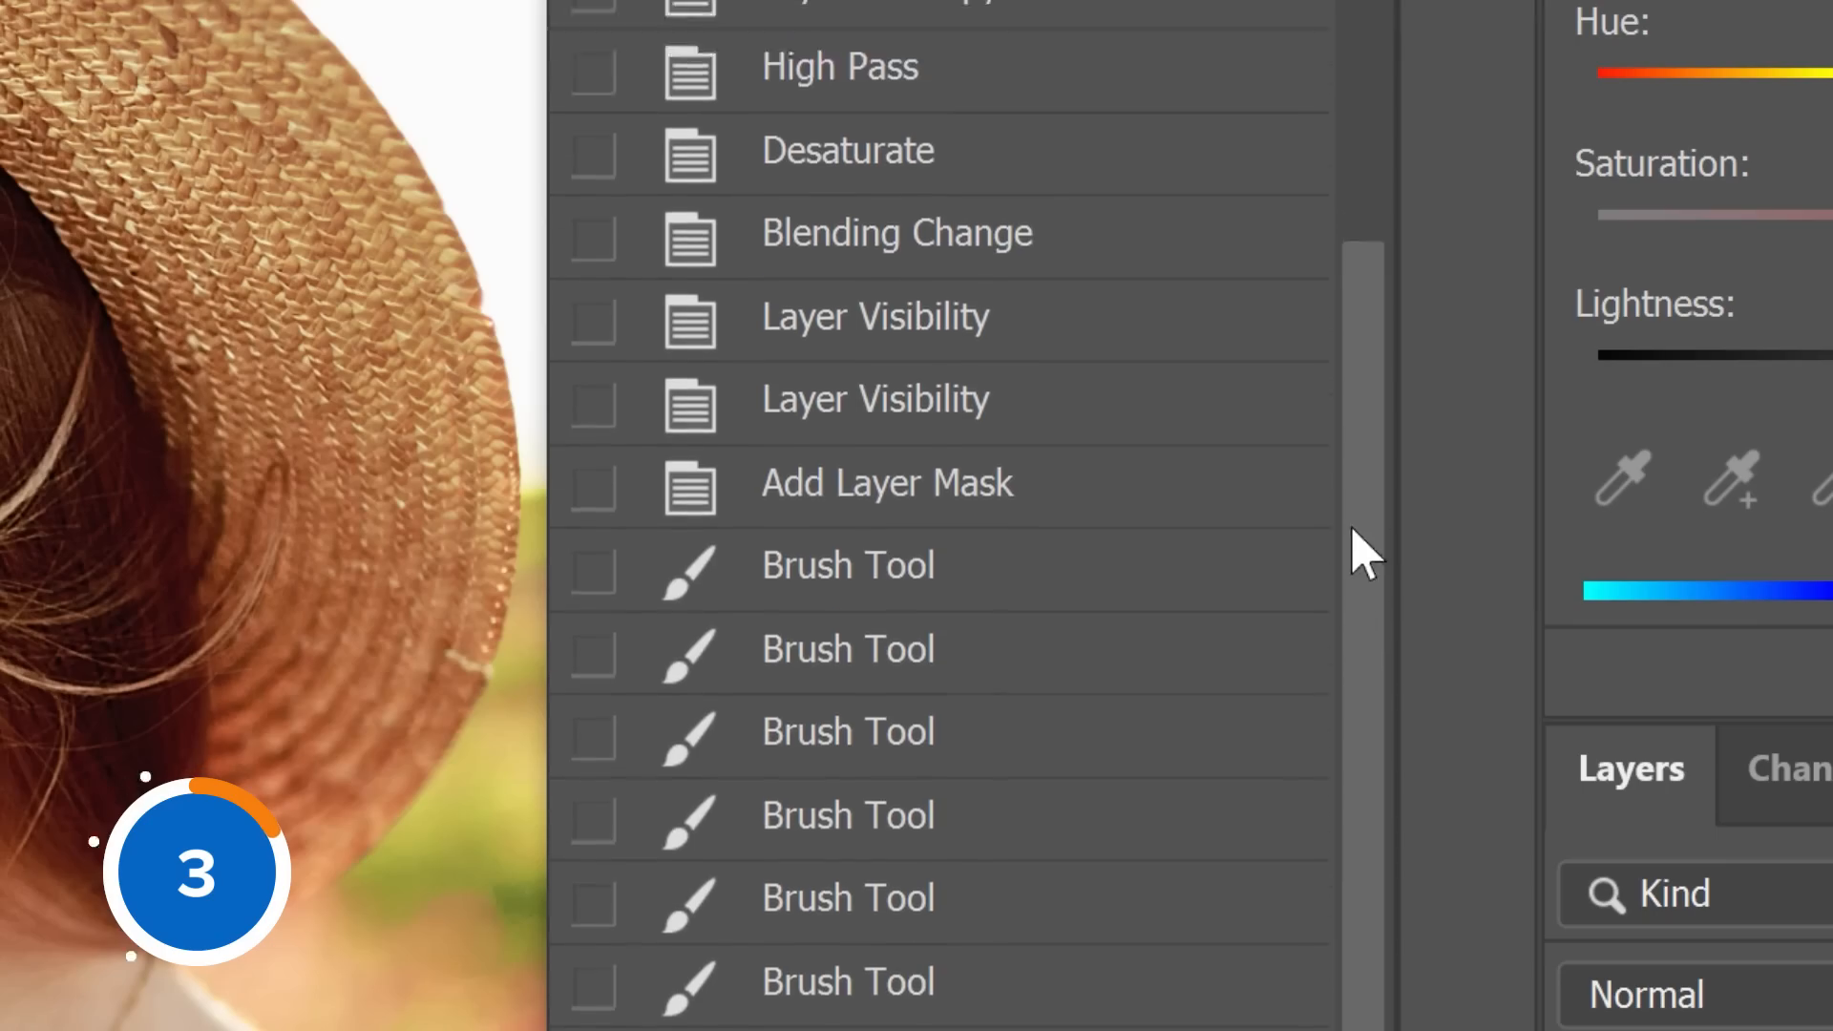
drag(1364, 554, 1346, 96)
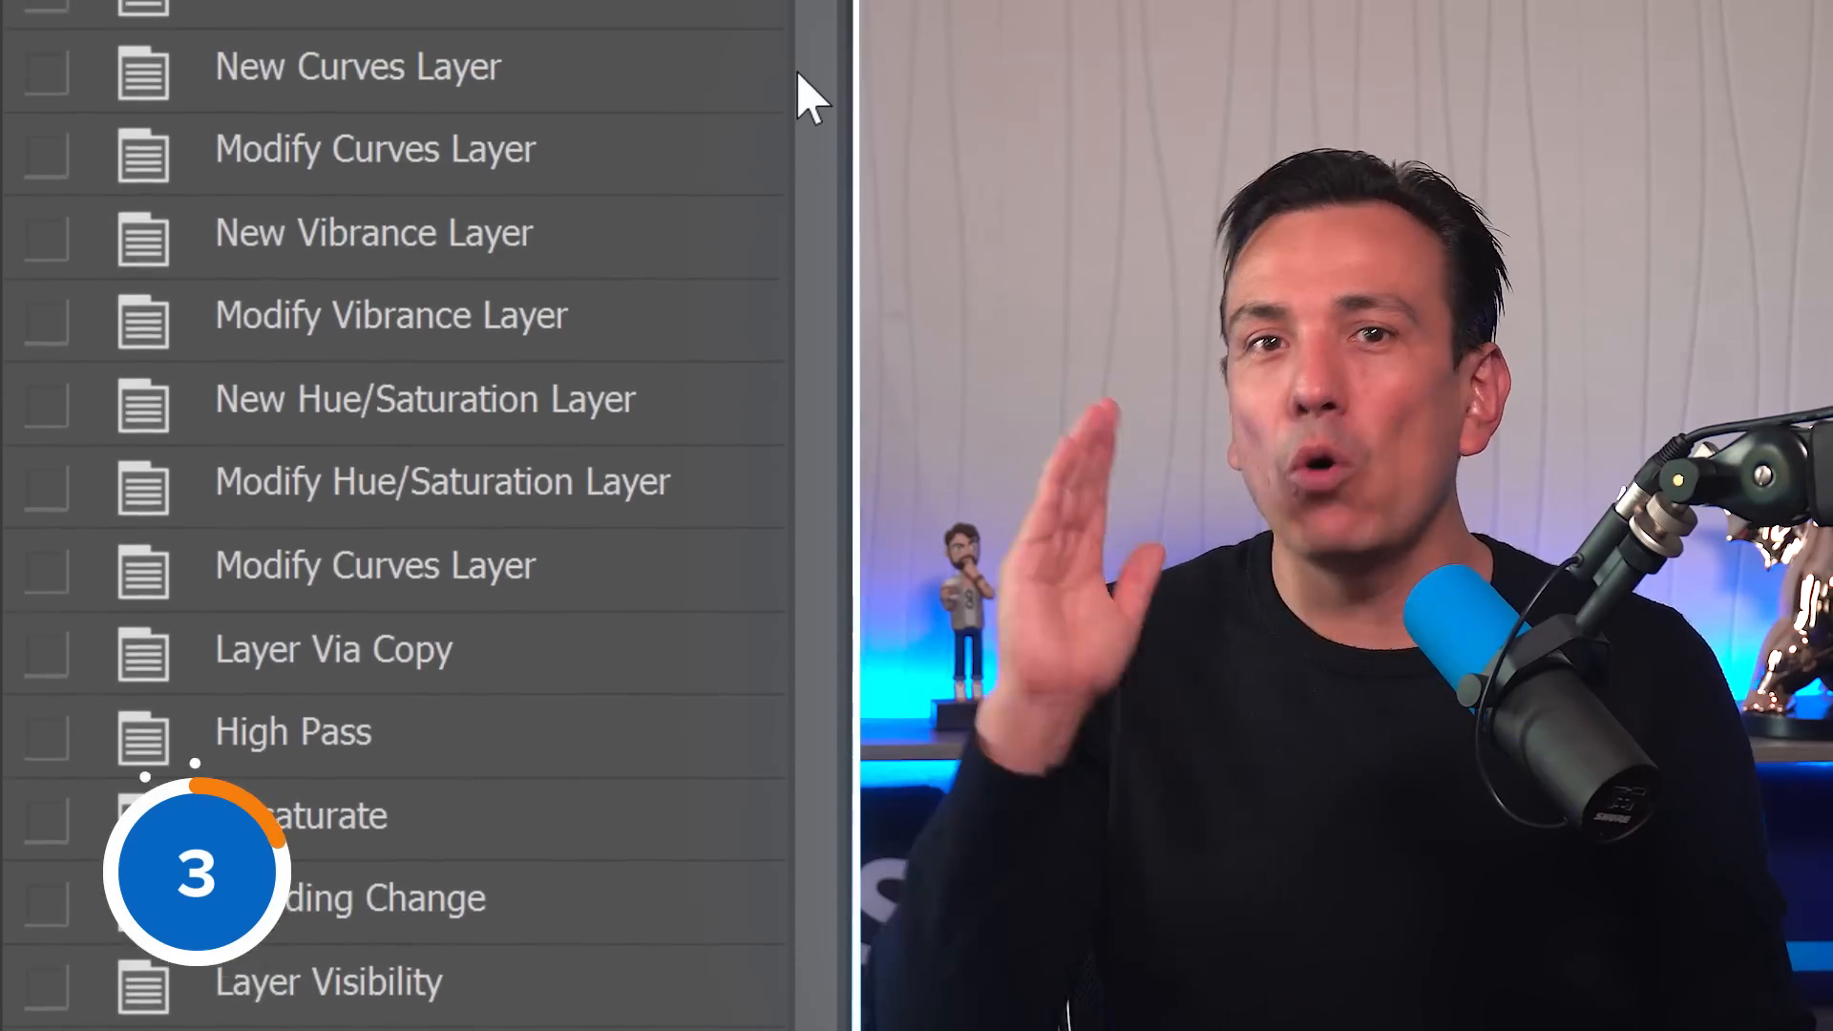
drag(799, 79, 798, 70)
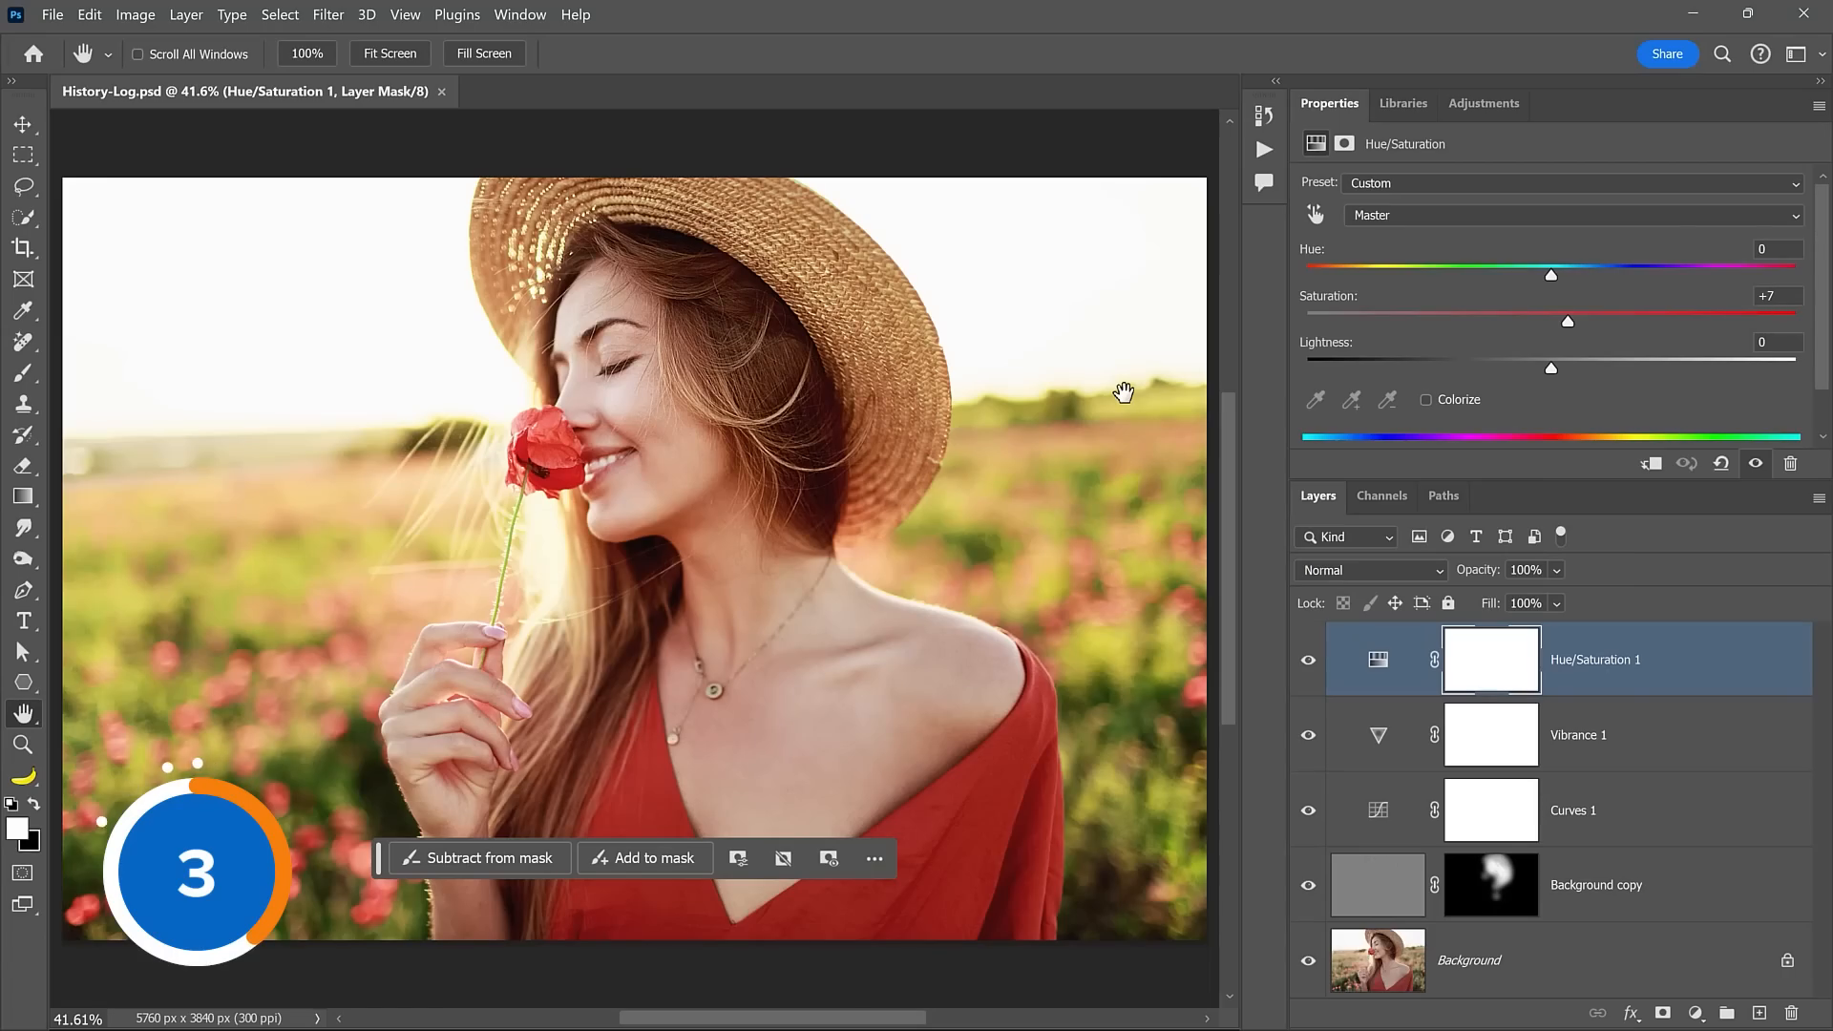
Step: Enable the History Log in the preferences, saving to the text file Photoshop Edit Log.txt with Detailed log items
key(ctrl+k)
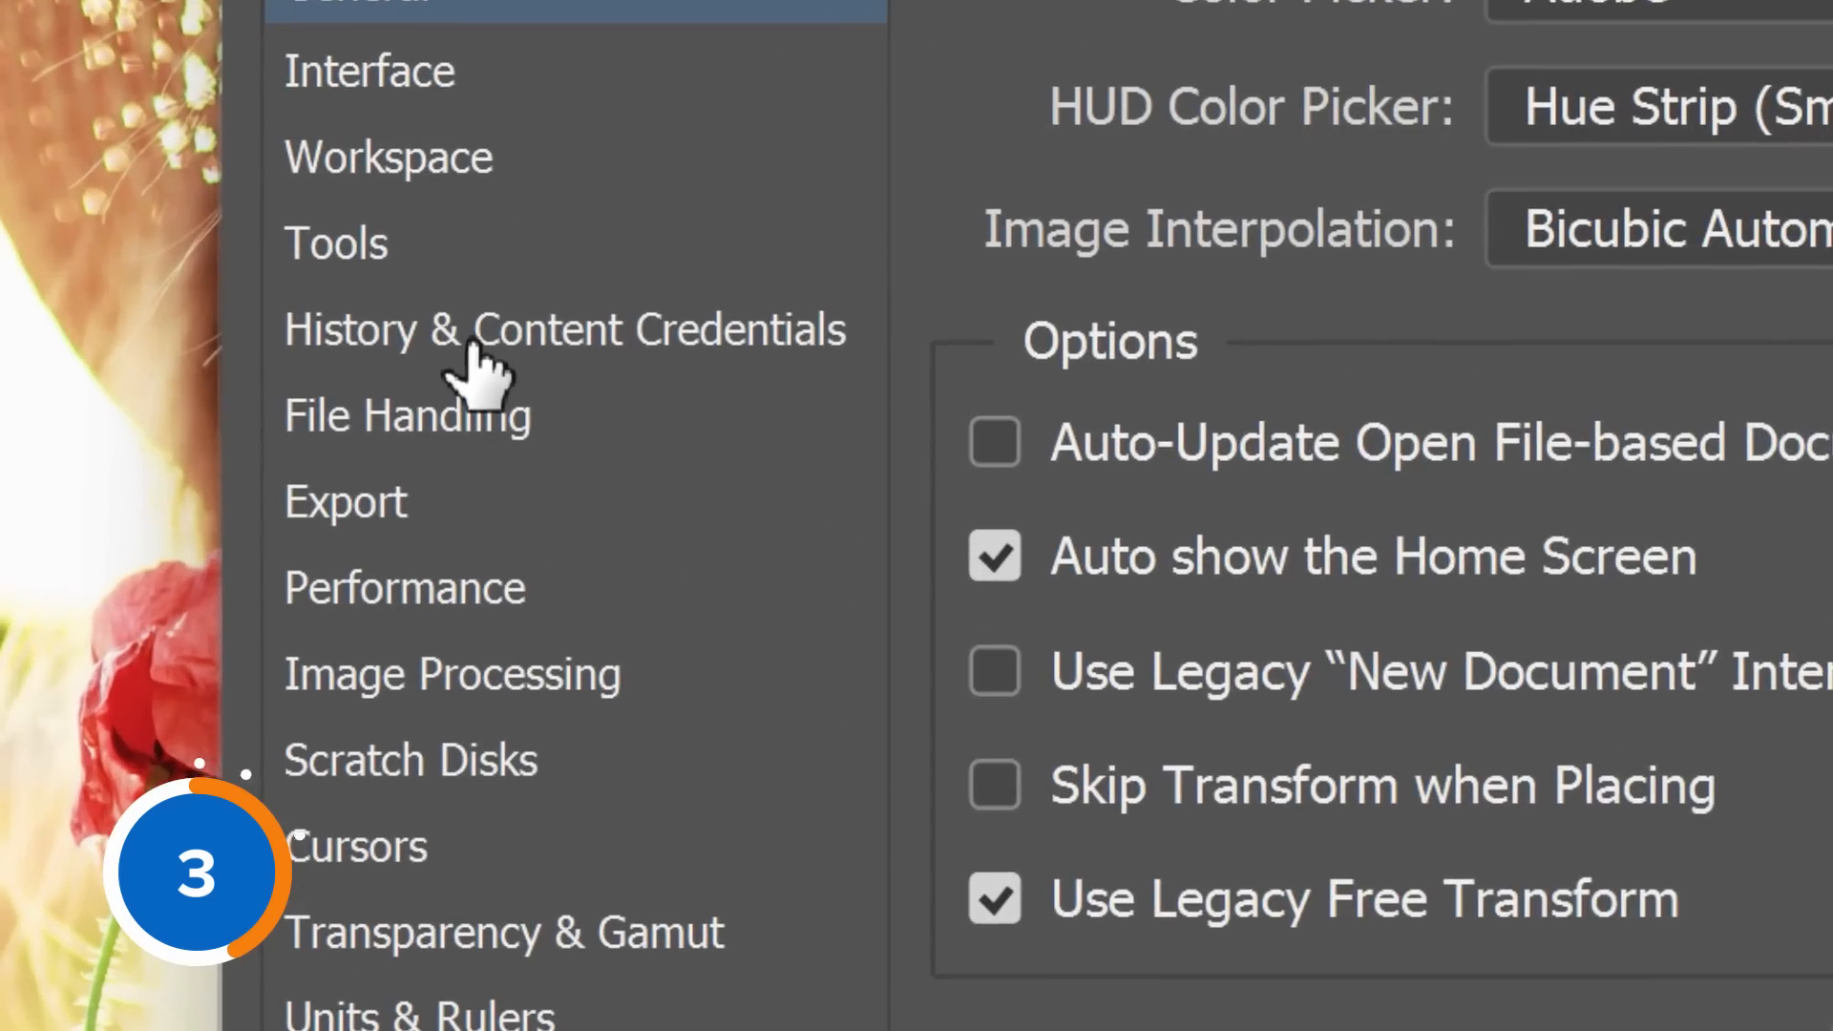
click(474, 348)
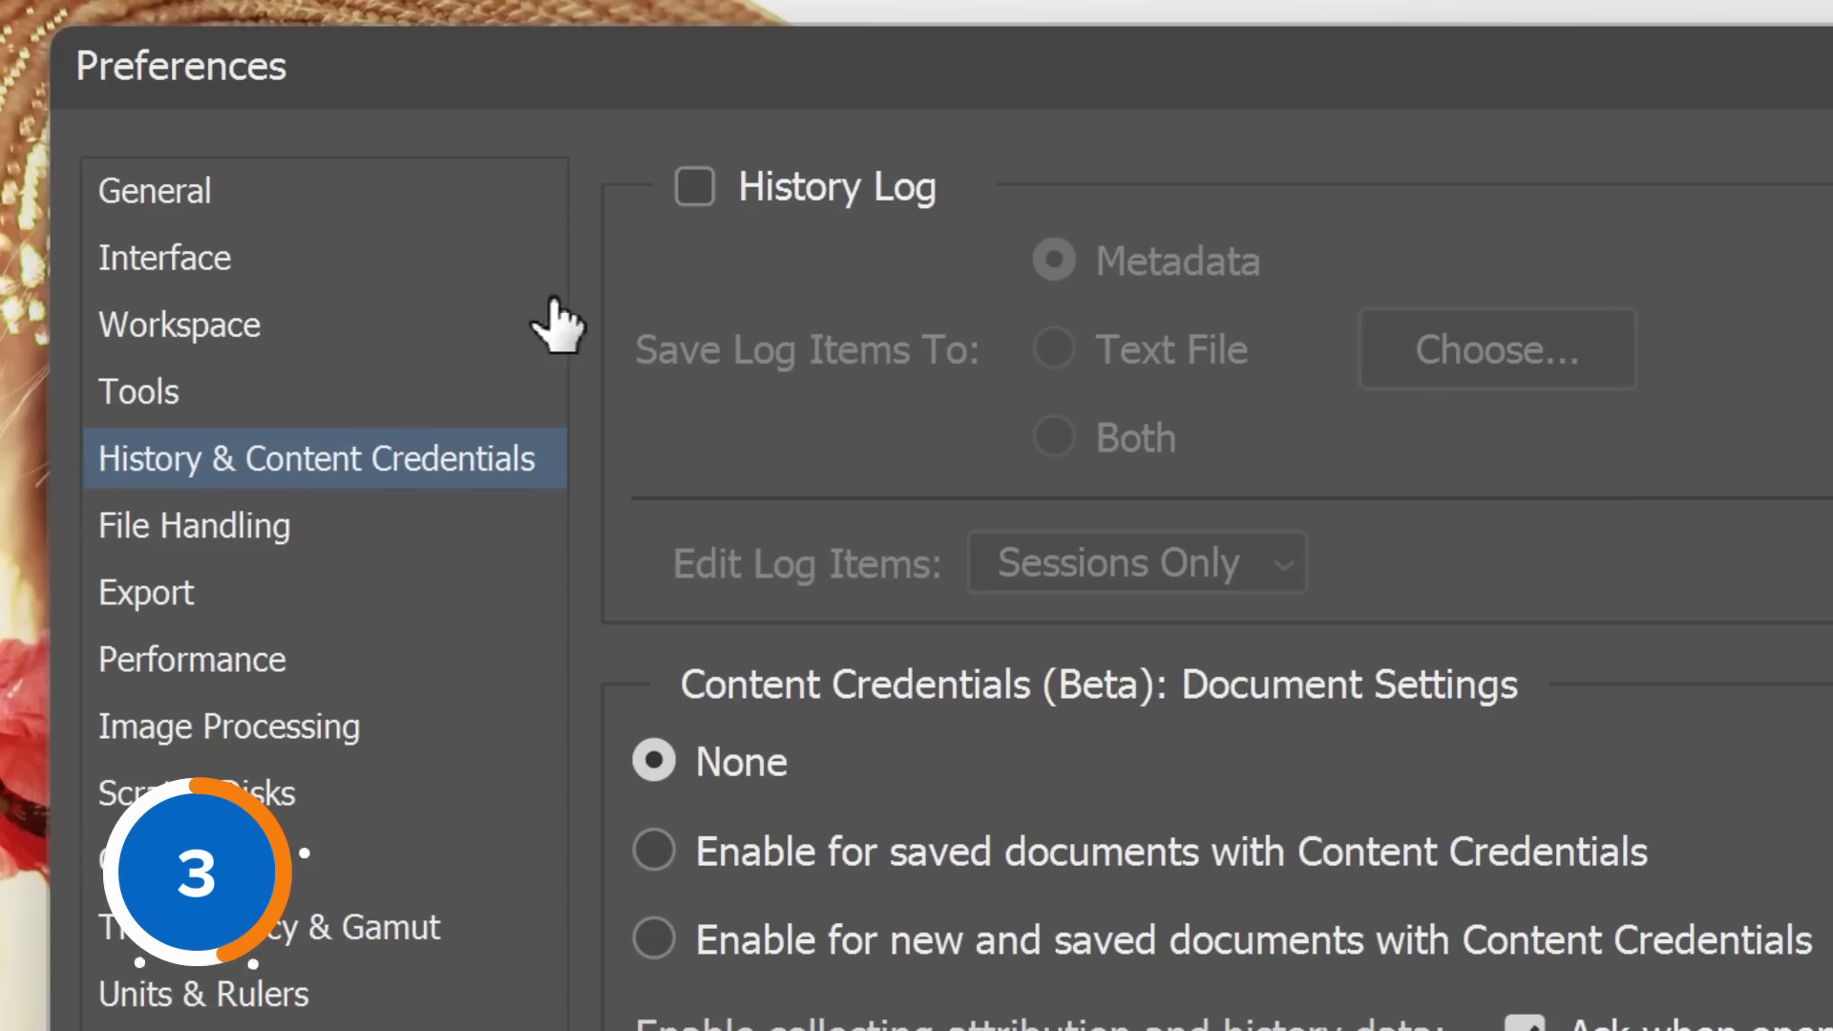
click(703, 186)
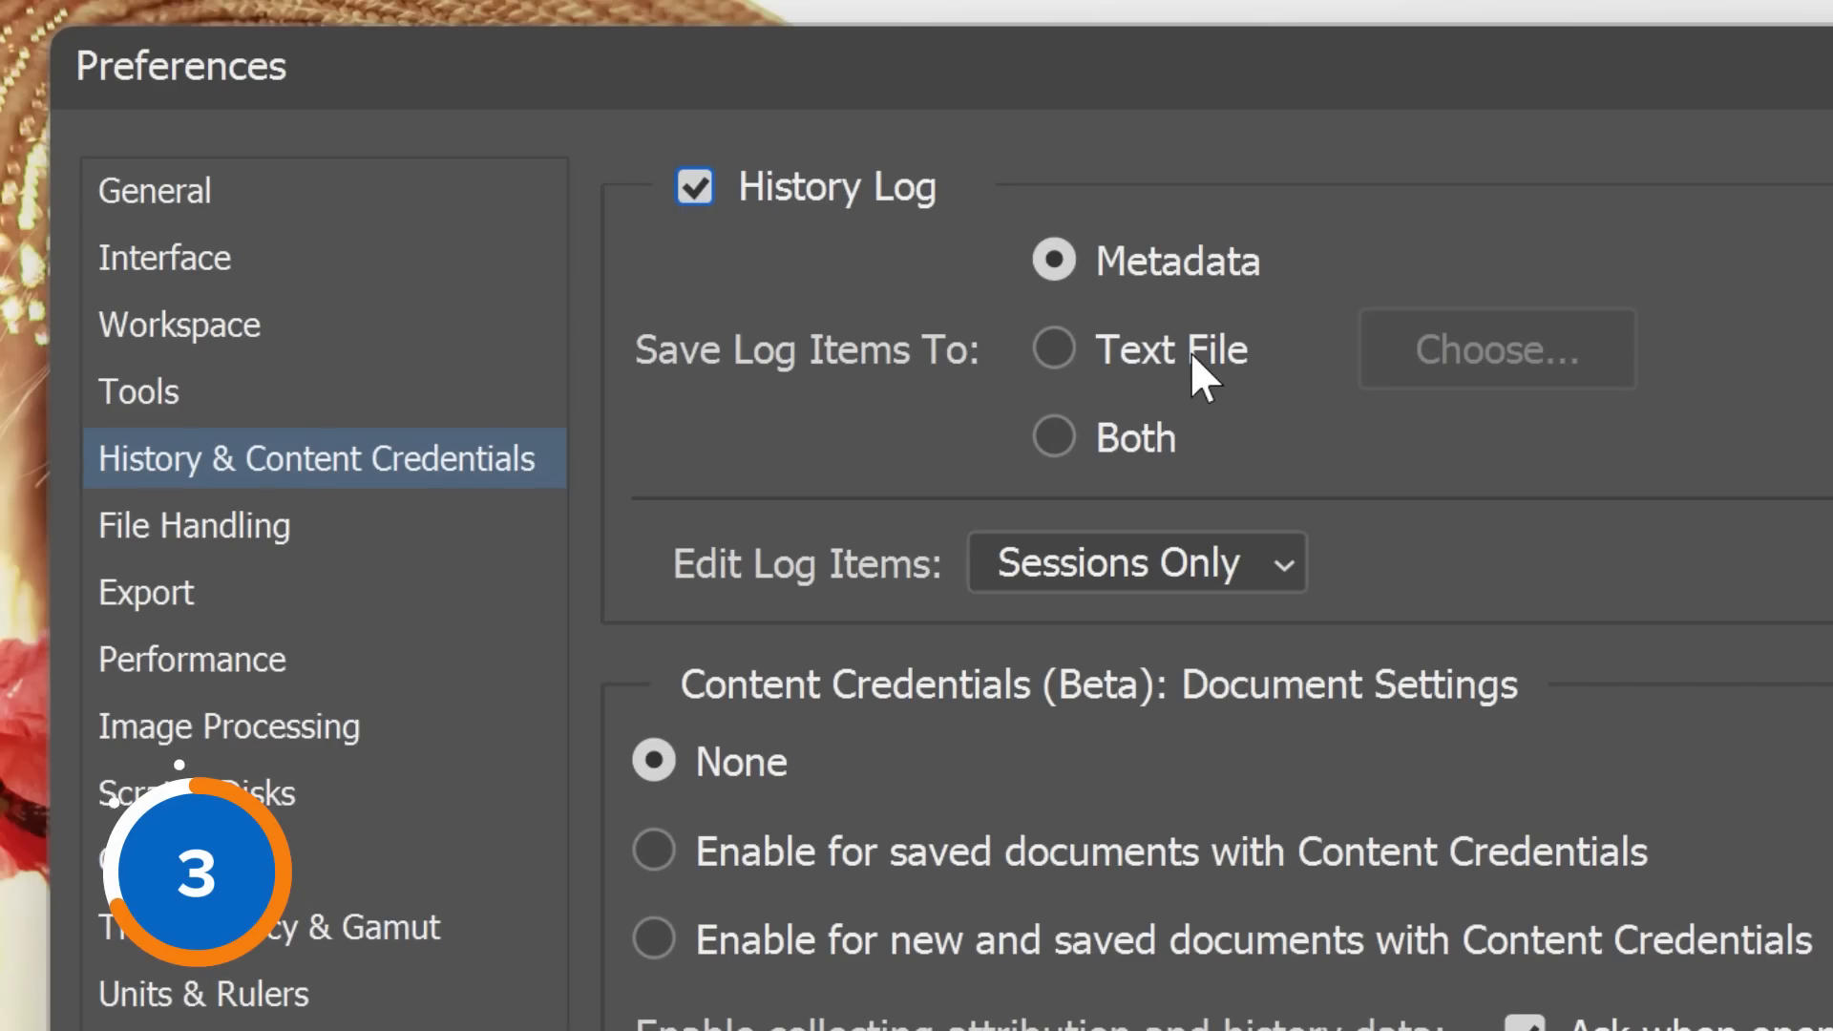
click(1190, 352)
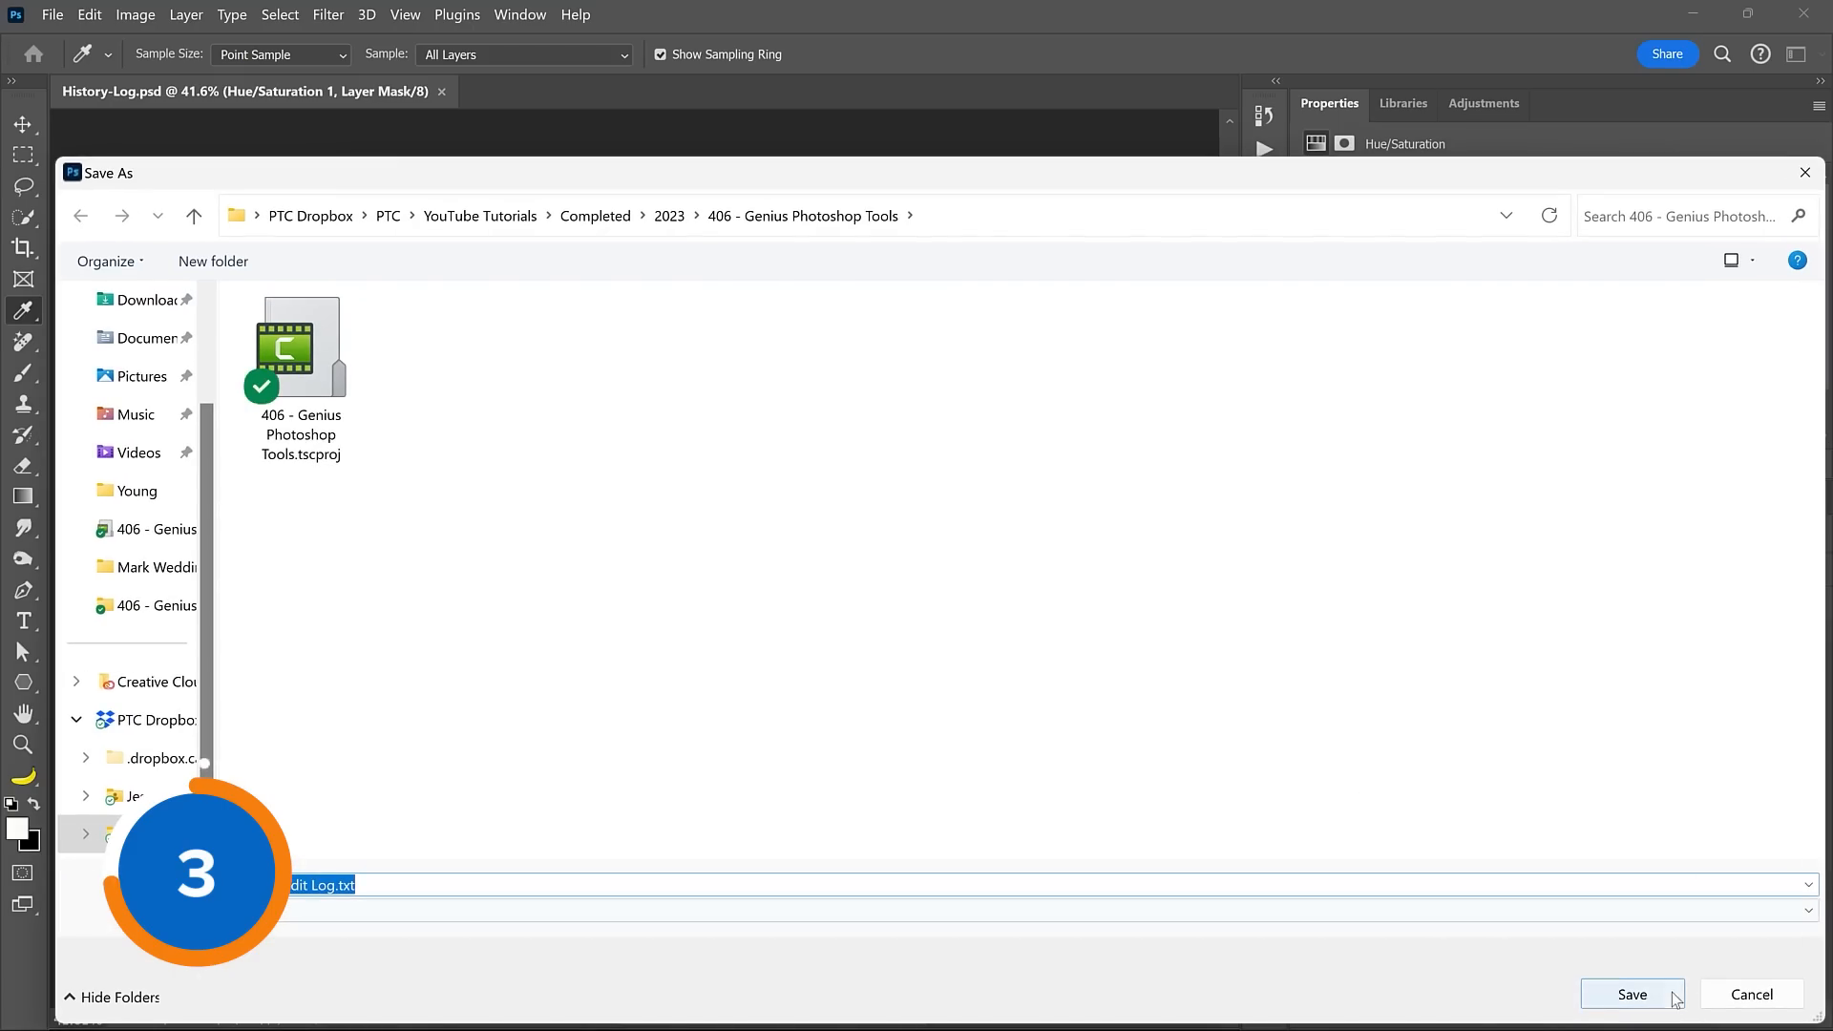
click(1632, 994)
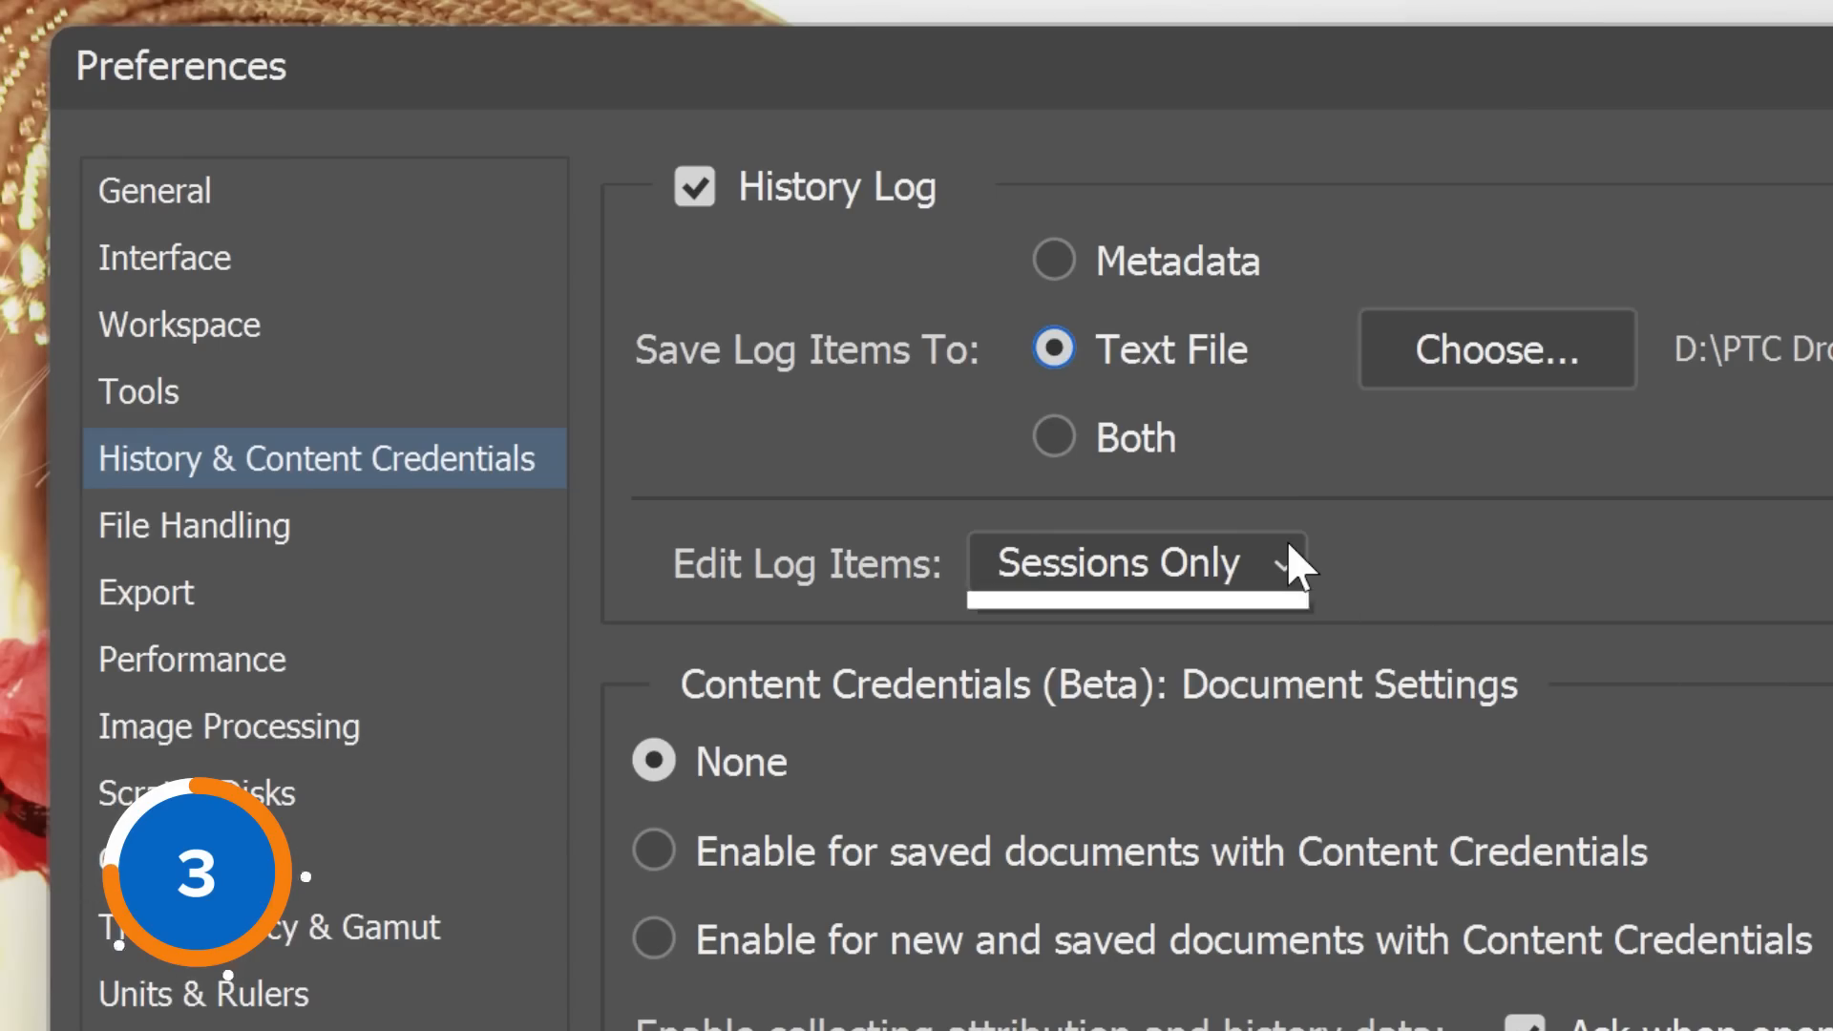
click(1295, 566)
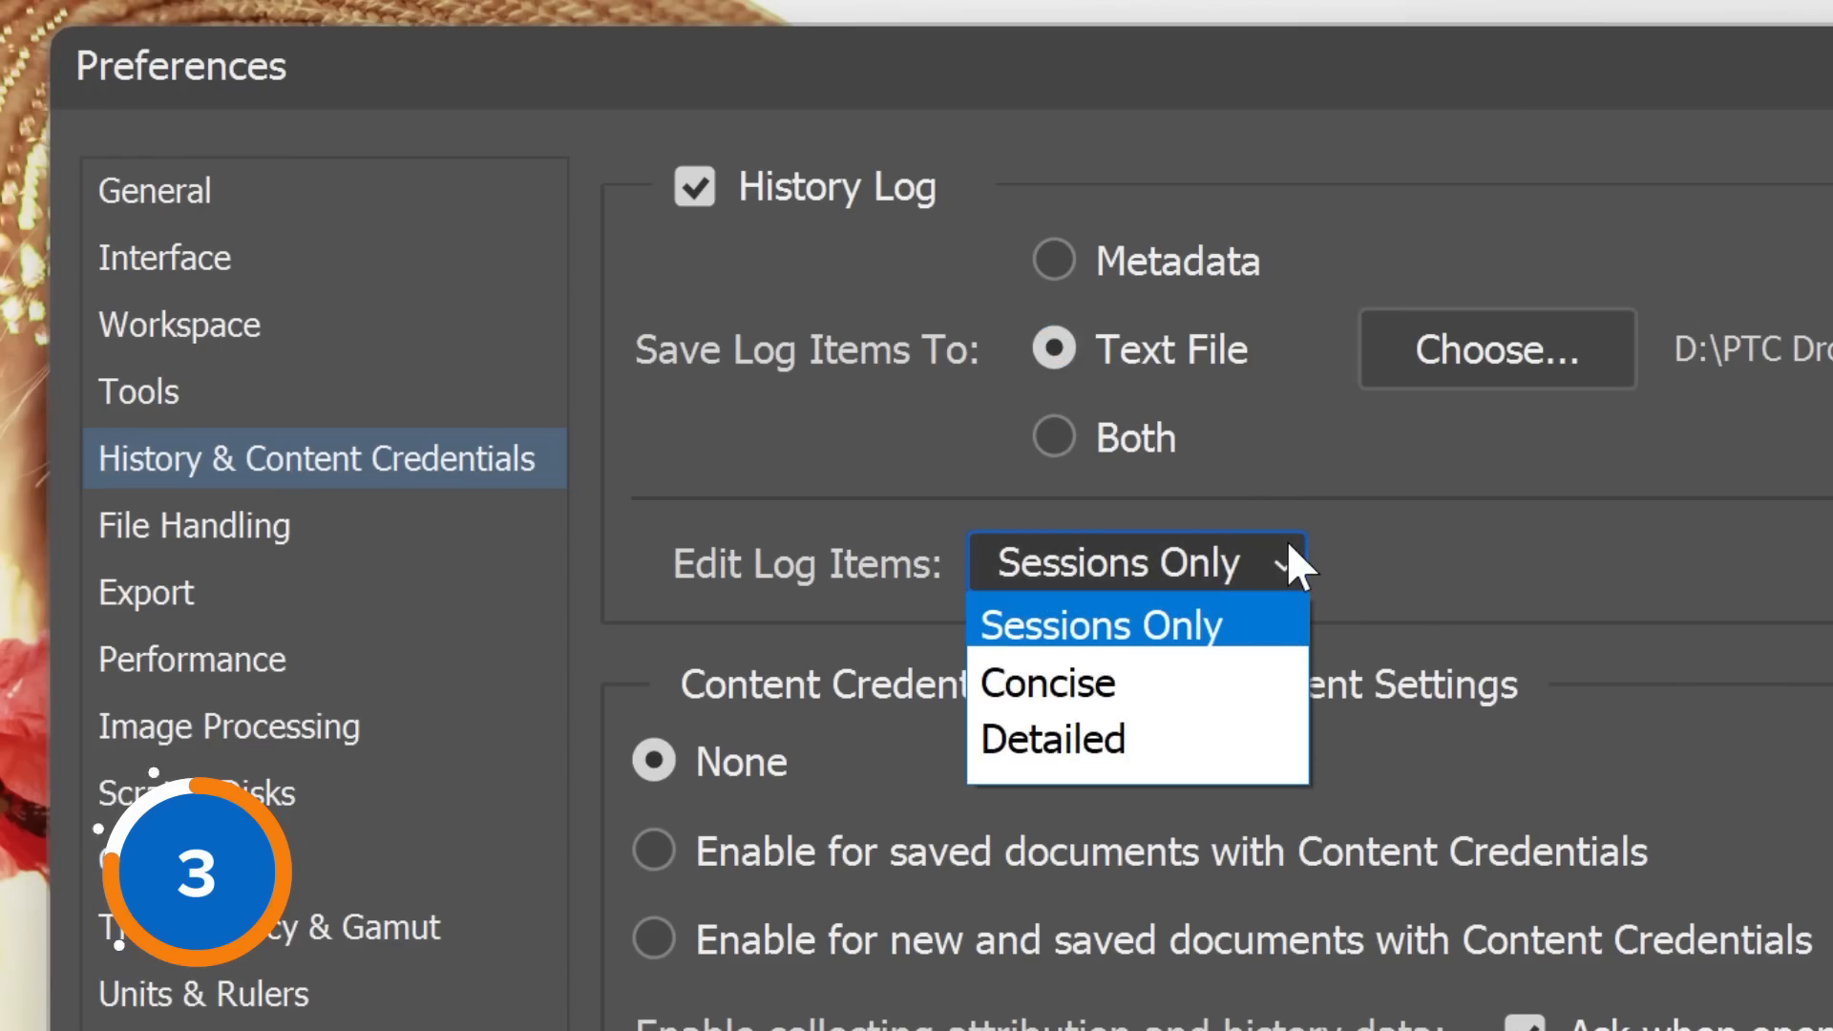
click(1266, 739)
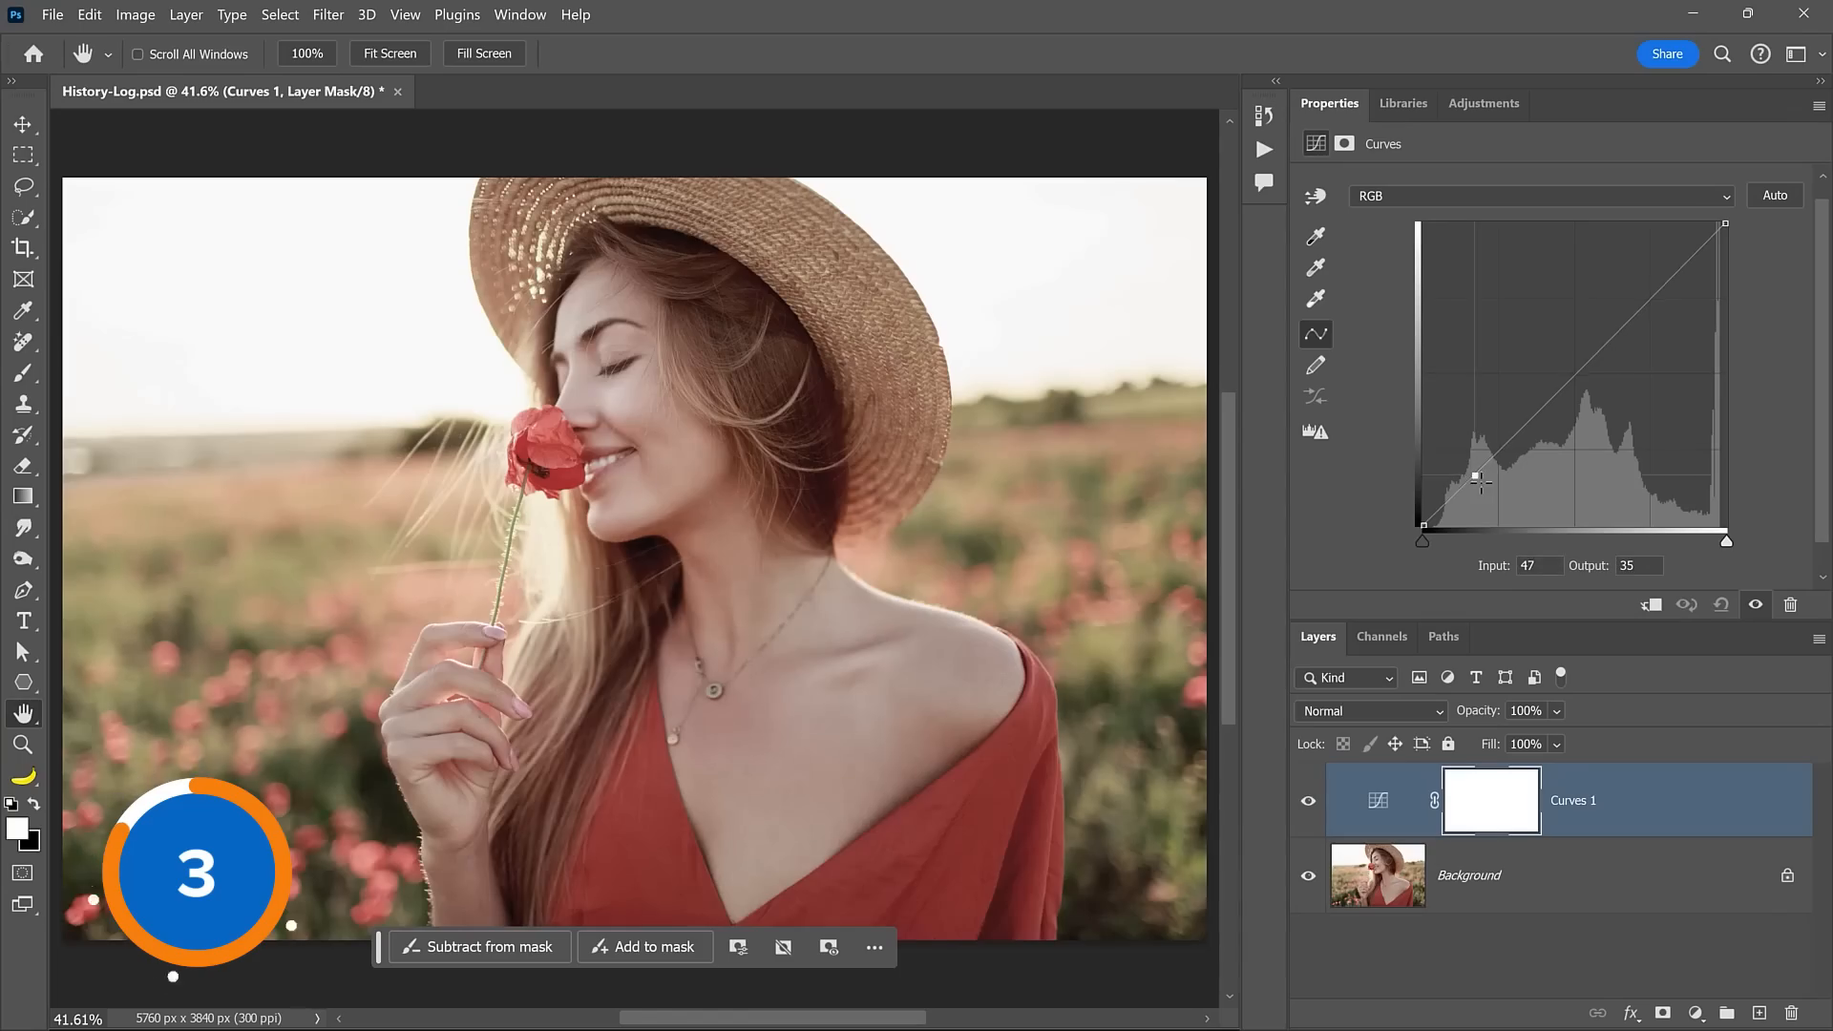
Step: Adjust the shadow point on the Curves 1 layer and open Photoshop Edit Log.txt from the History Log folder
drag(1479, 480, 1483, 485)
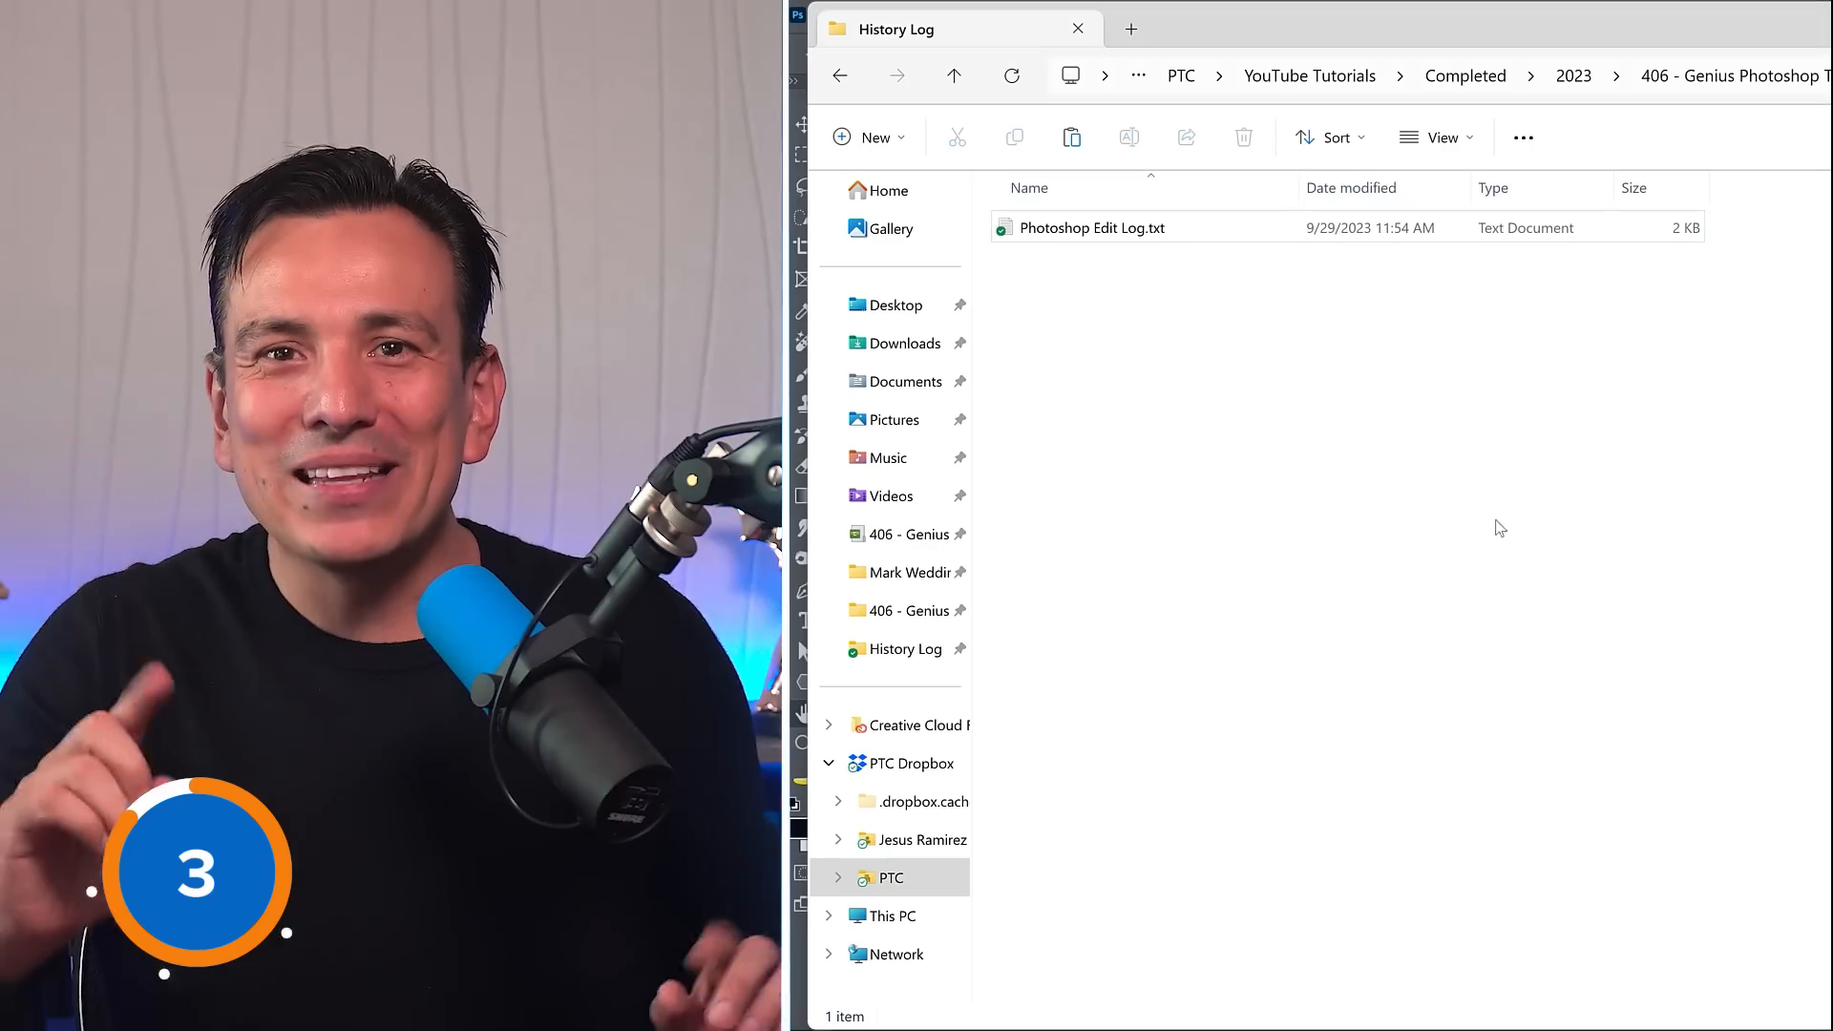
double_click(1093, 228)
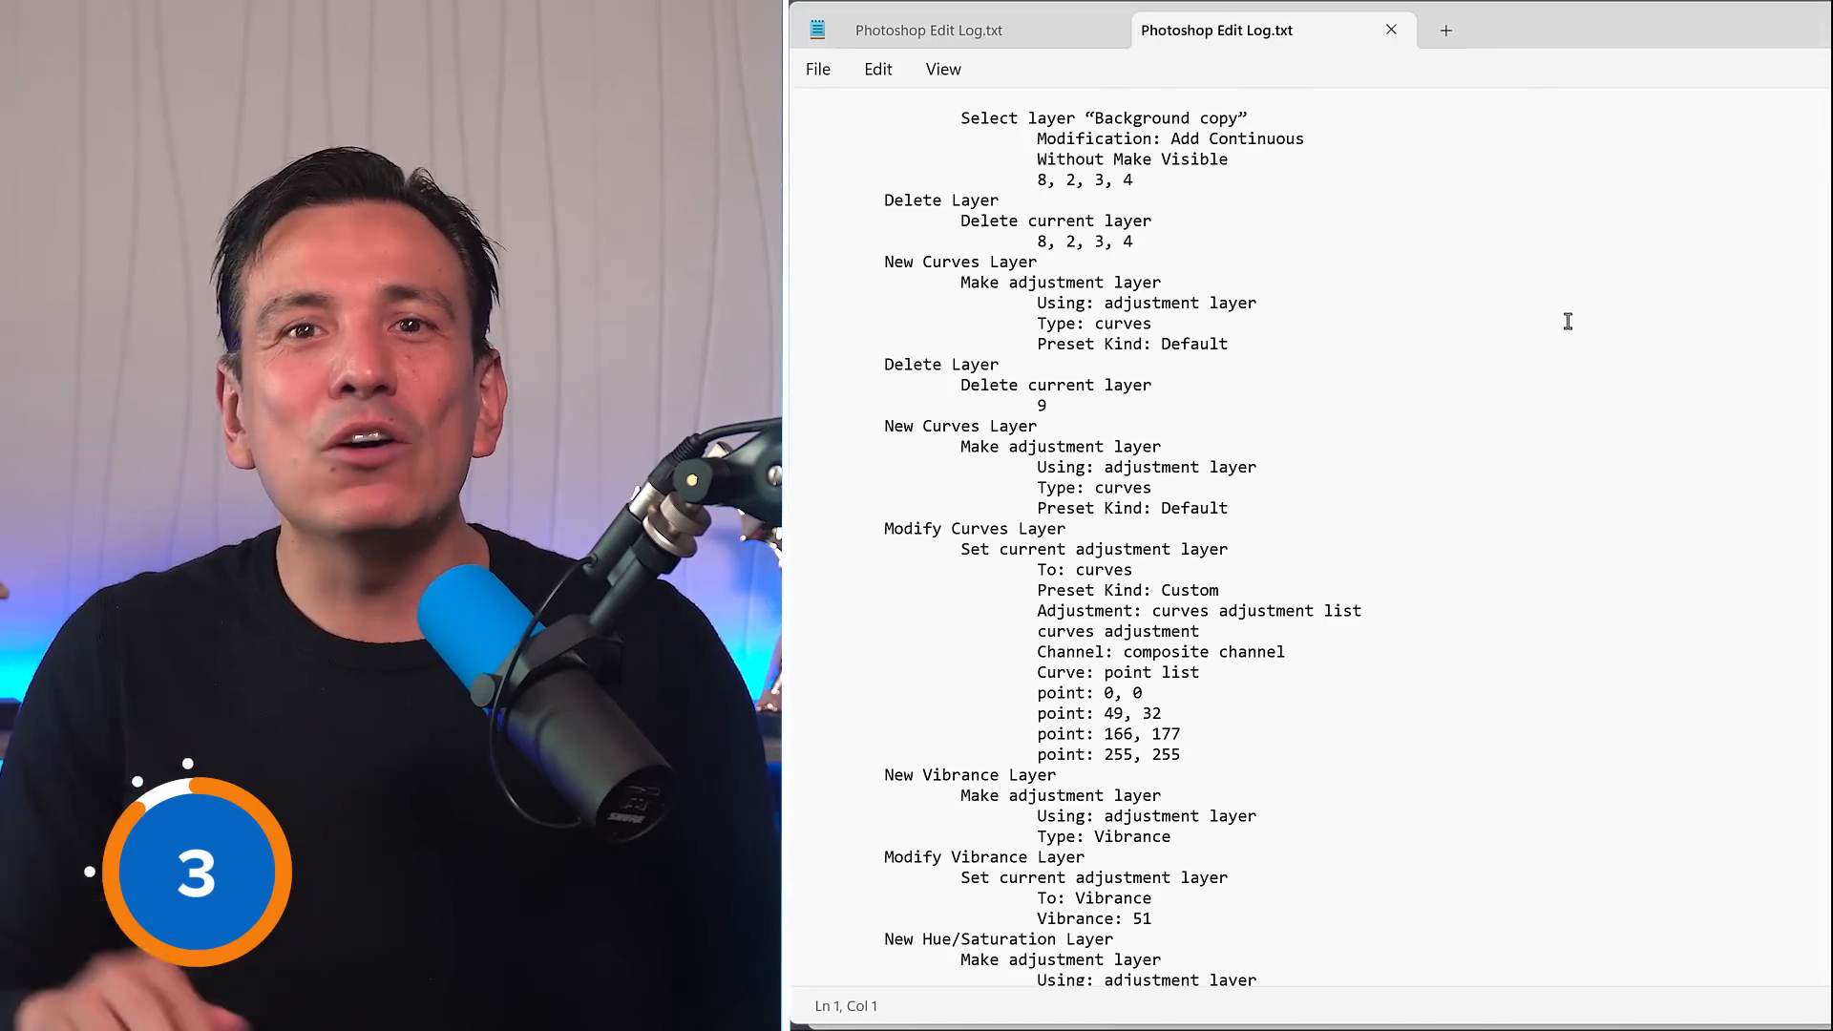